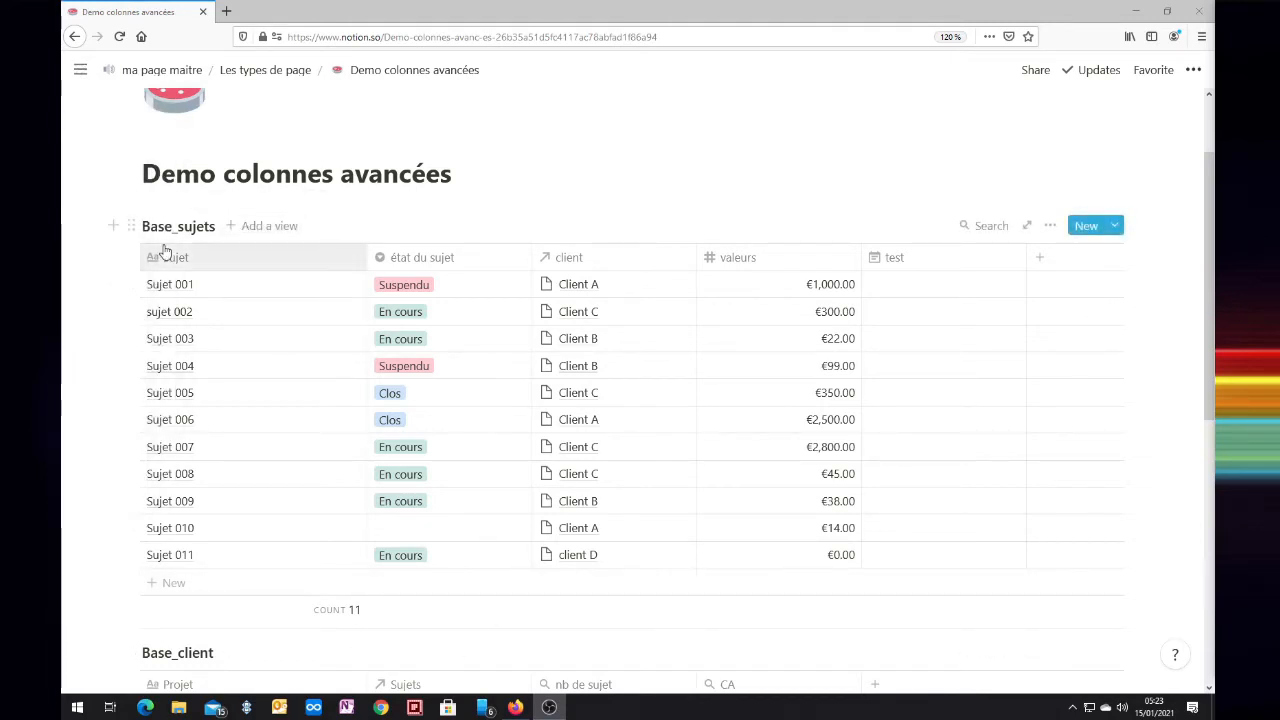
Step: Add a table view named "vue 001" to Base_sujets and check the database's list of views
{"action": "left_click", "coordinate": [258, 229]}
{"action": "type", "text": "vue 001"}
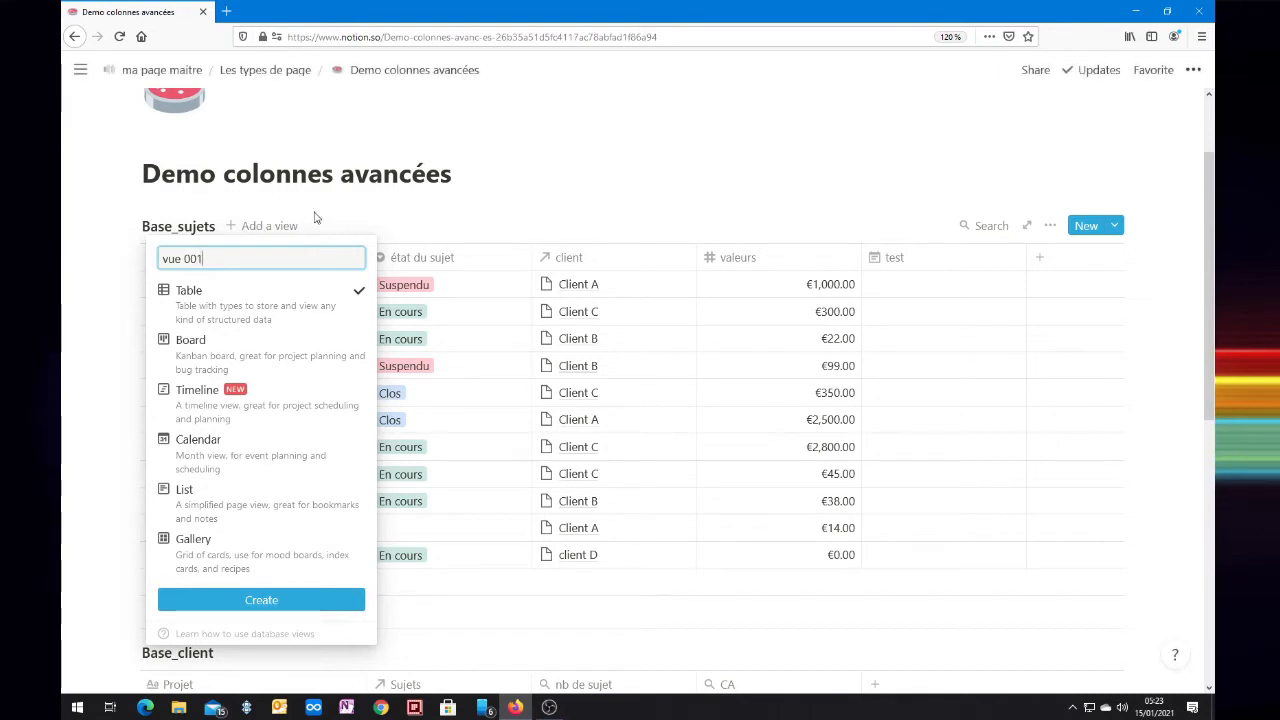
{"action": "mouse_move", "coordinate": [240, 305]}
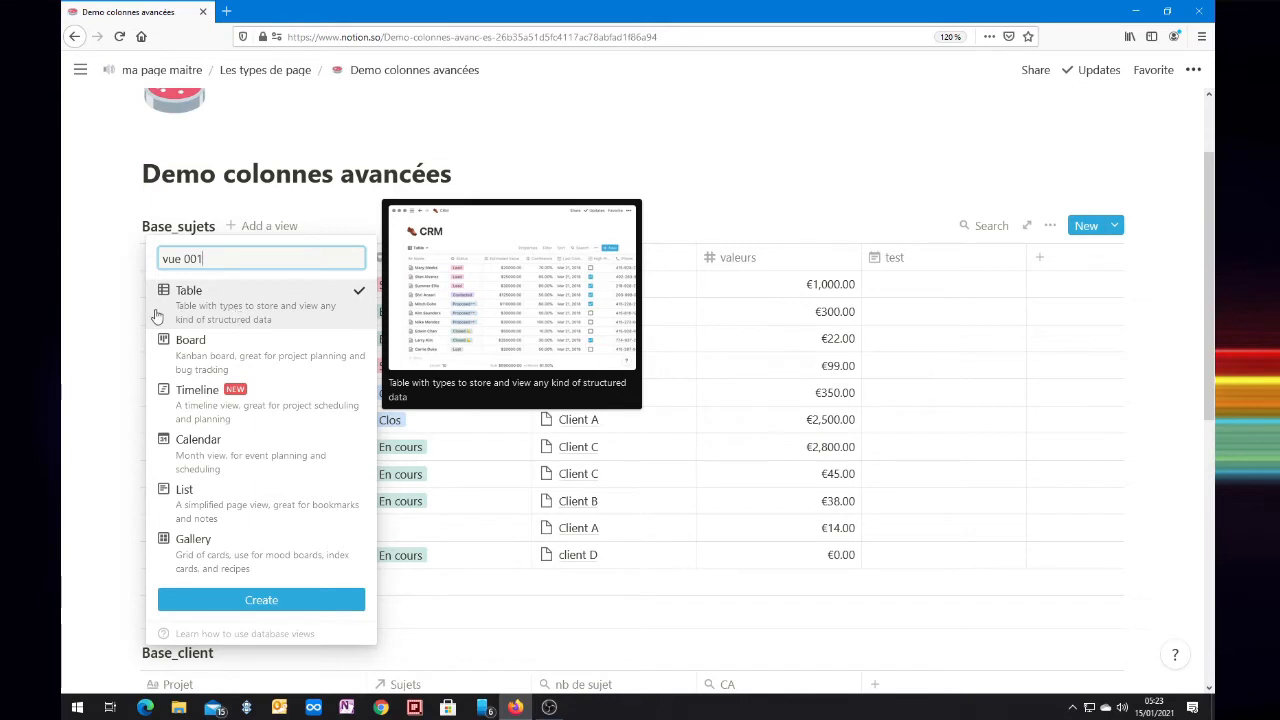
{"action": "left_click", "coordinate": [214, 606]}
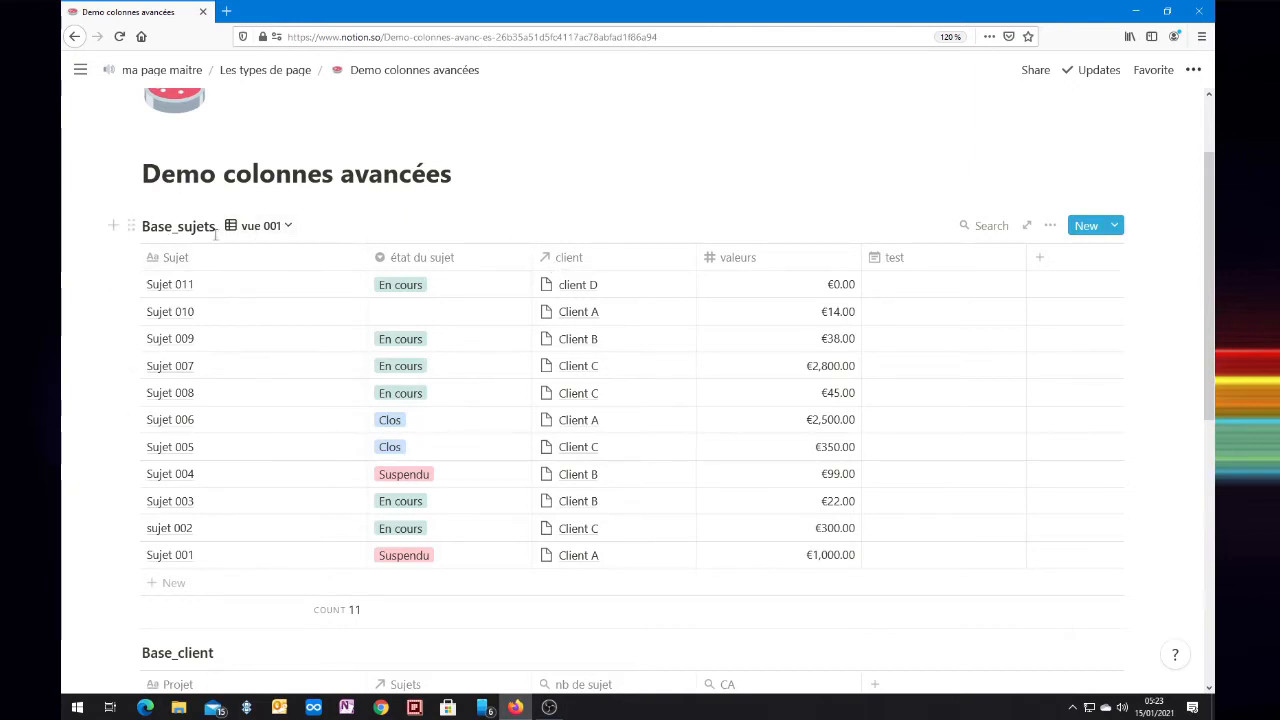
{"action": "left_click", "coordinate": [287, 227]}
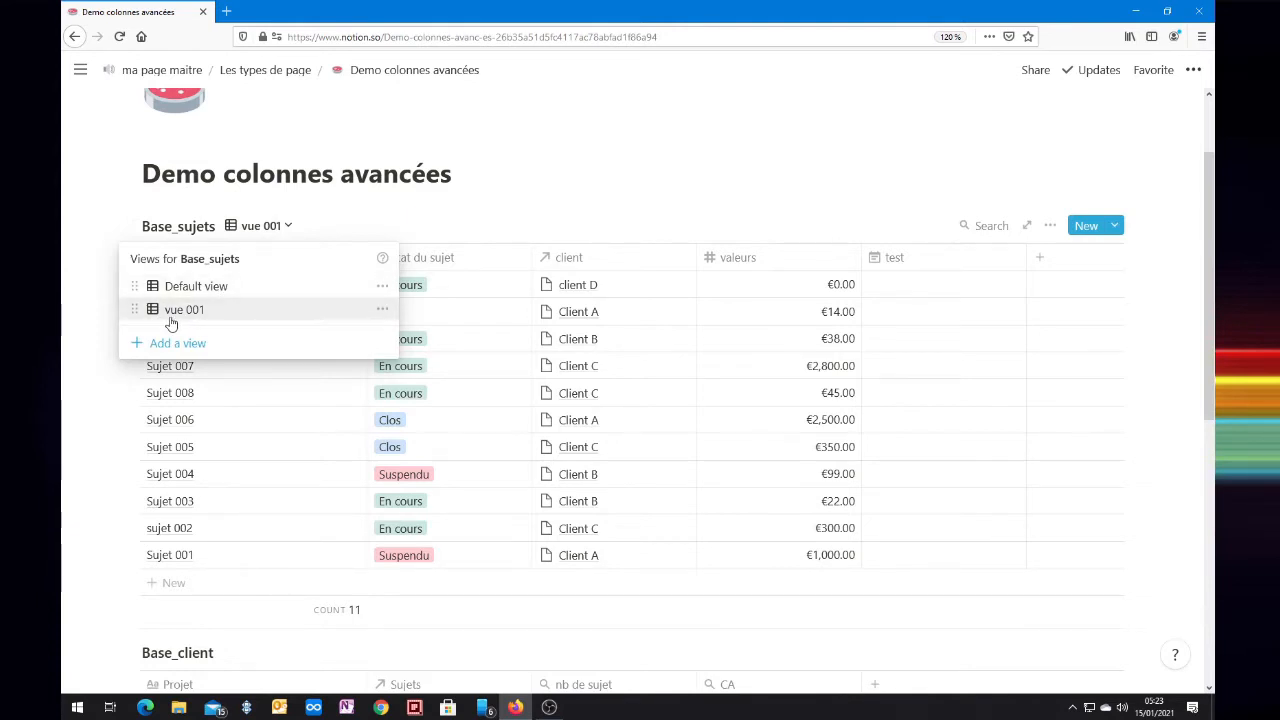
{"action": "left_click", "coordinate": [494, 214]}
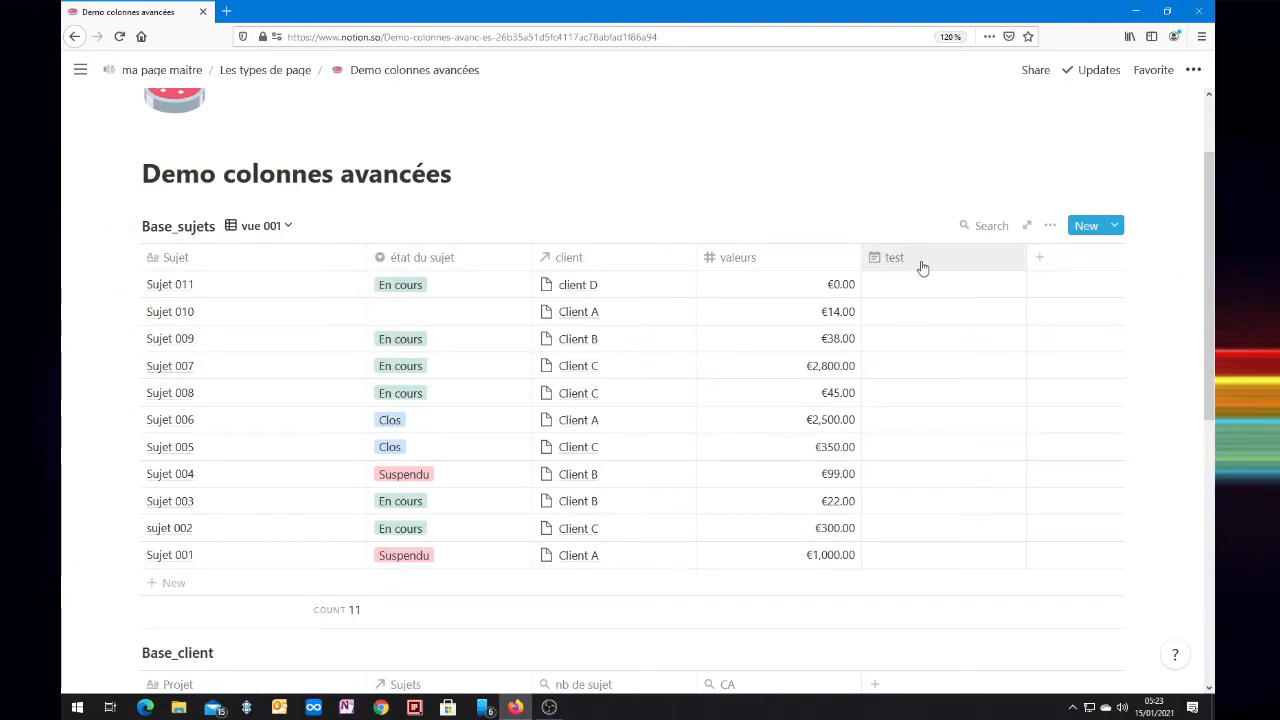
Step: Add a new Checkbox column named "test 001" to Base_sujets
{"action": "left_click", "coordinate": [1041, 262]}
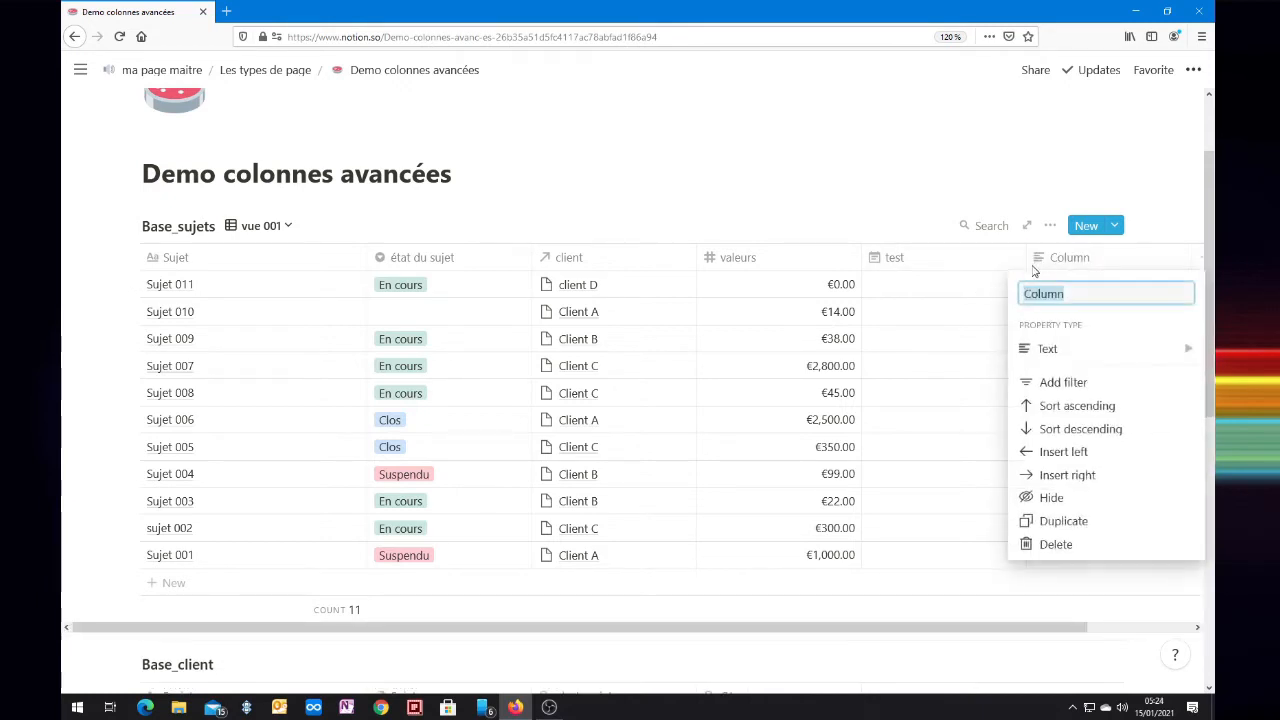
{"action": "type", "text": "tes"}
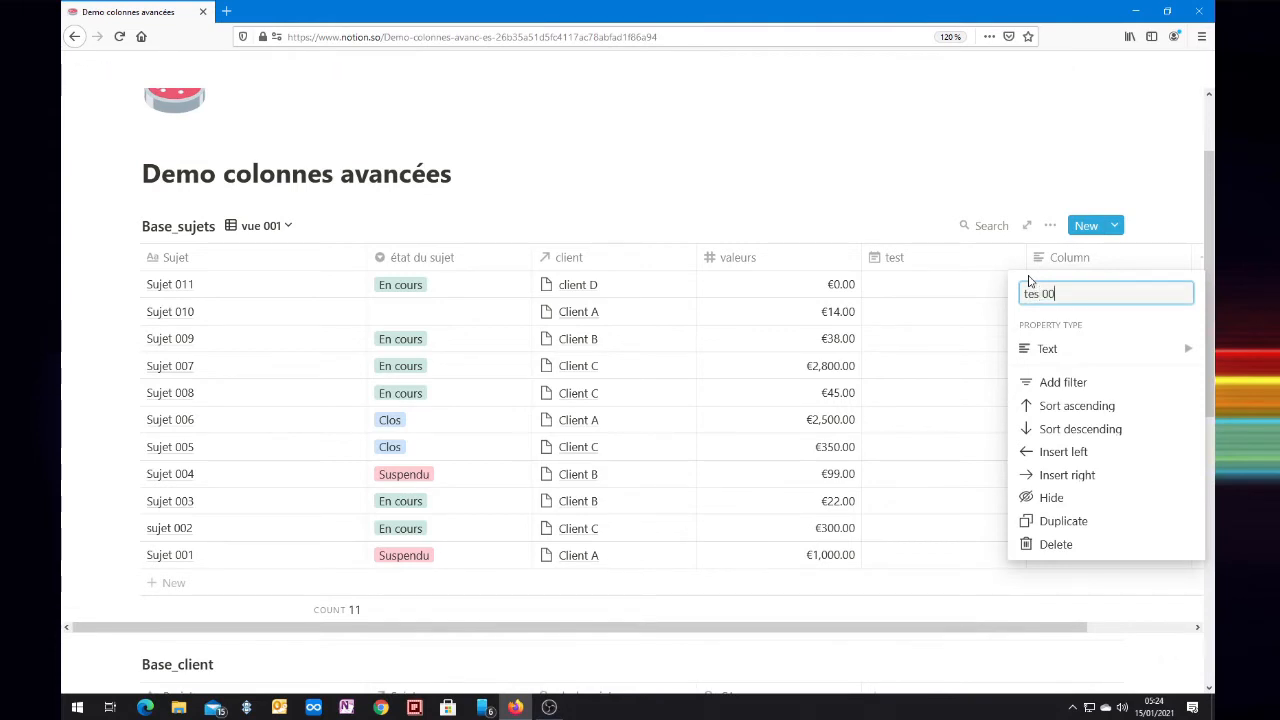
{"action": "type", "text": "t"}
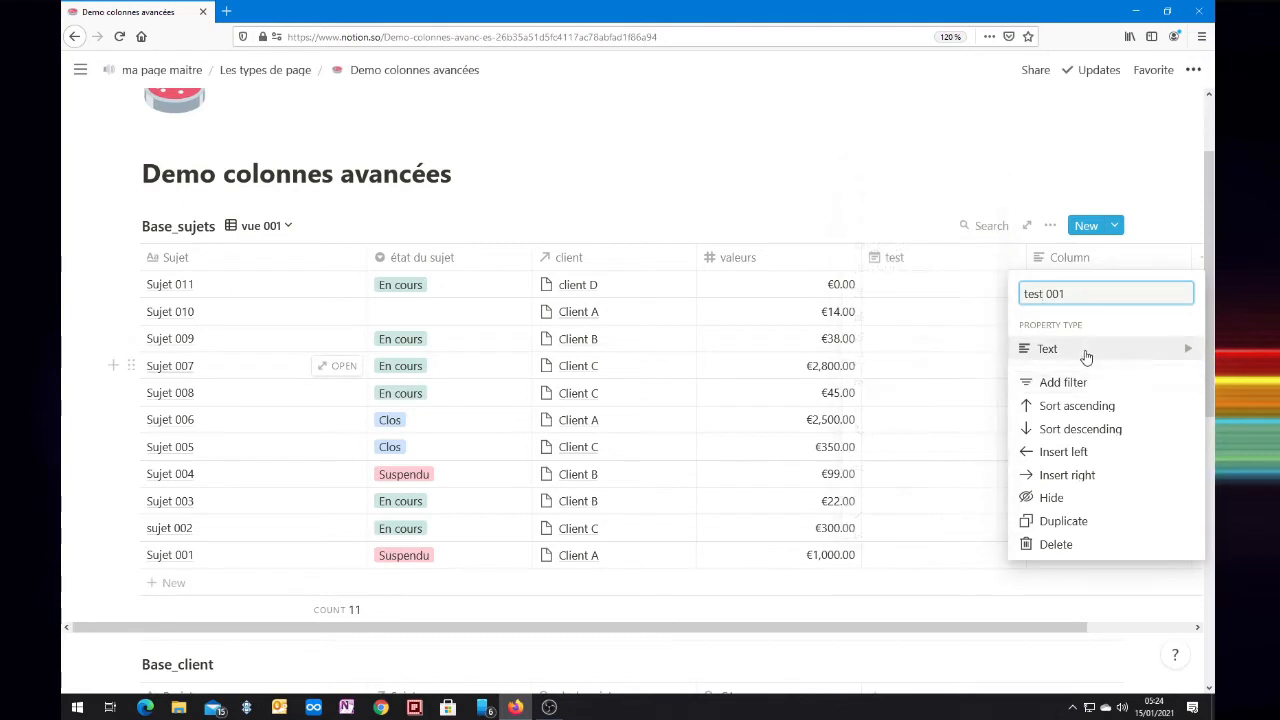
{"action": "mouse_move", "coordinate": [1086, 357]}
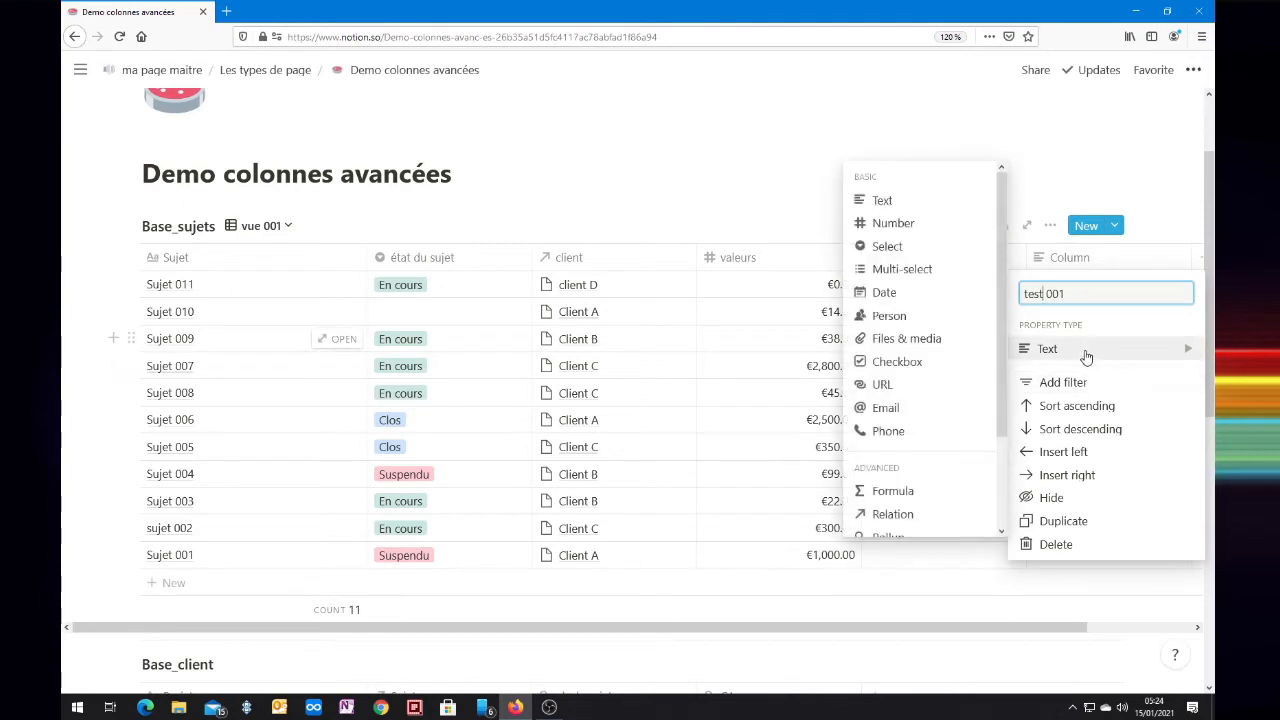
{"action": "left_click", "coordinate": [886, 365]}
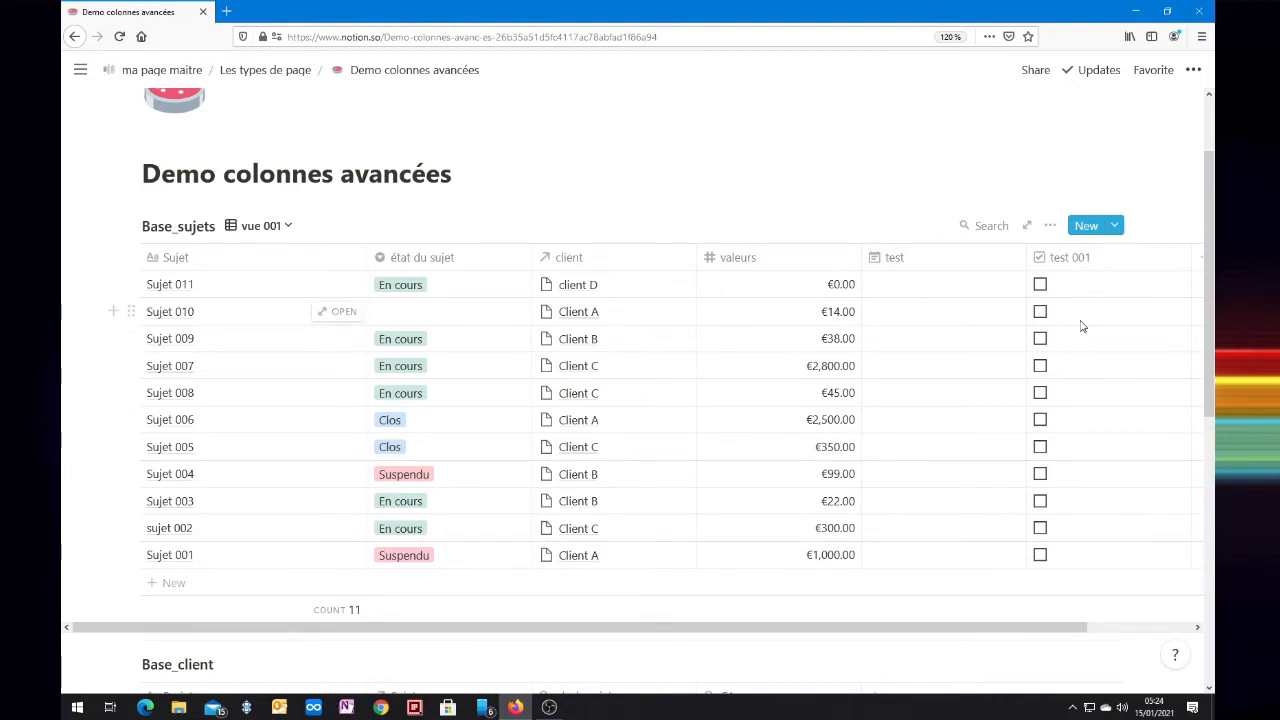
Step: Delete the "test 001" checkbox column from Base_sujets and confirm the deletion
{"action": "left_click", "coordinate": [1066, 260]}
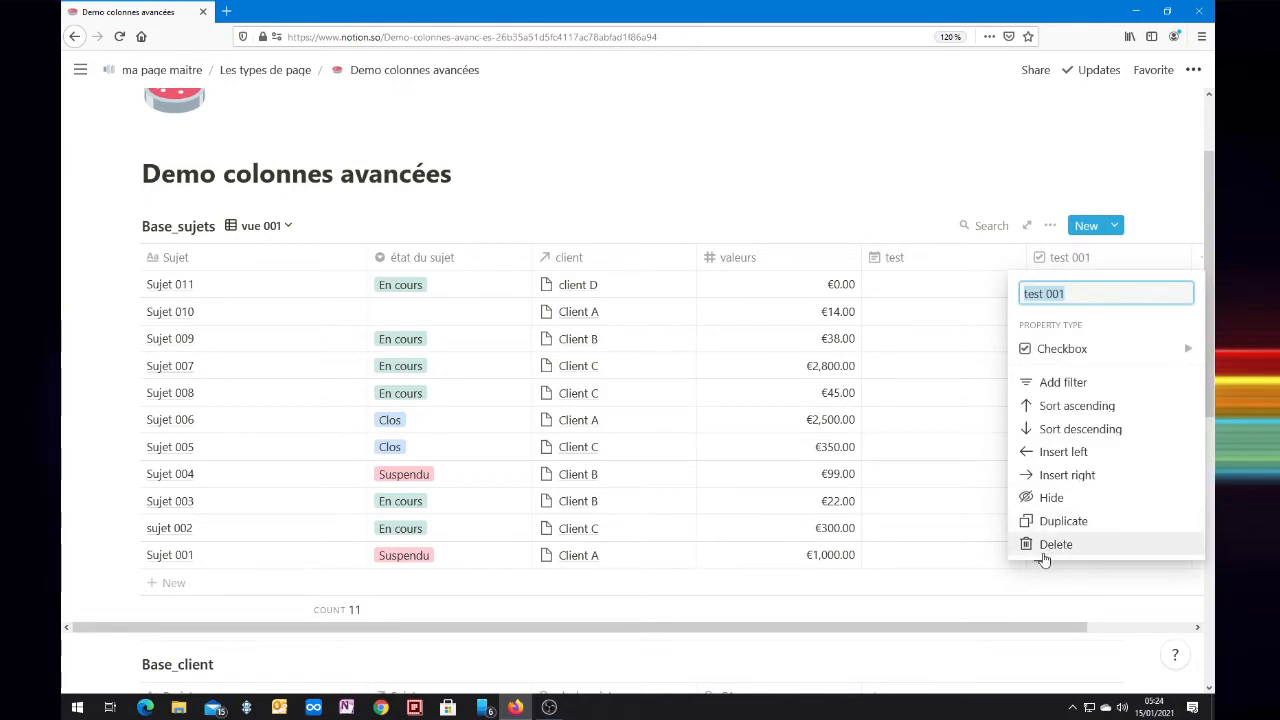
{"action": "left_click", "coordinate": [1043, 552]}
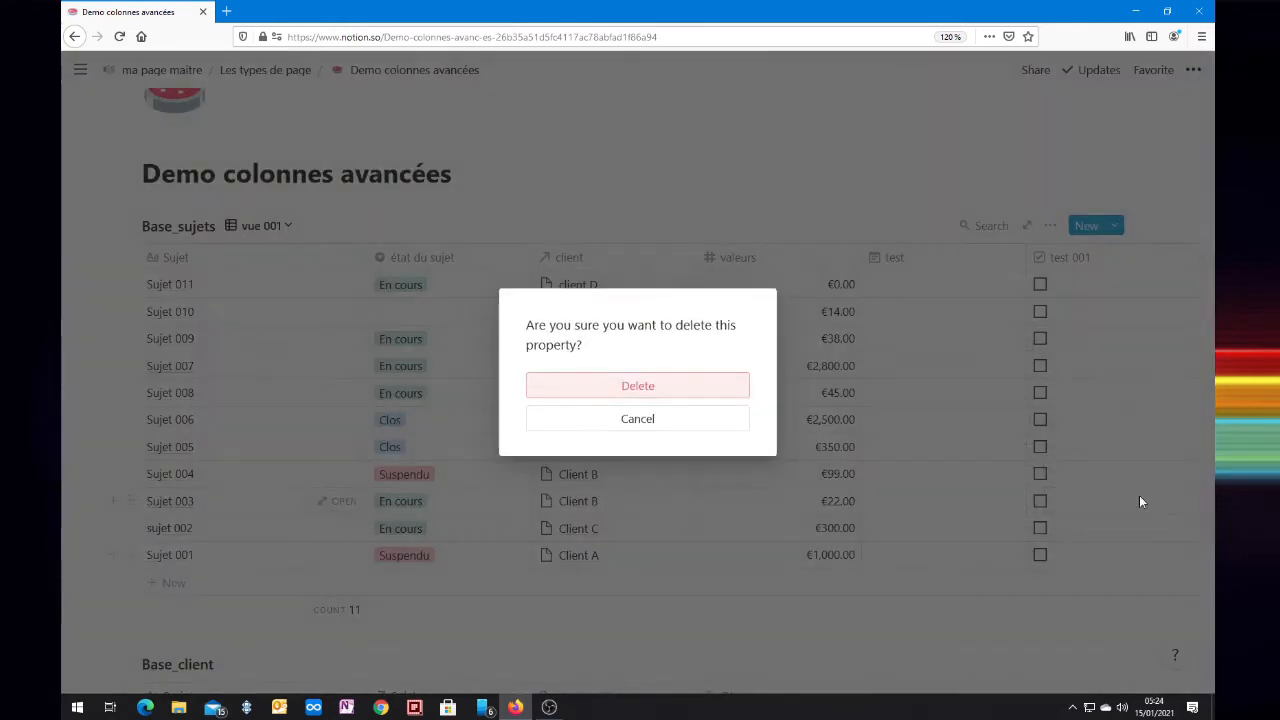
{"action": "left_click", "coordinate": [602, 399]}
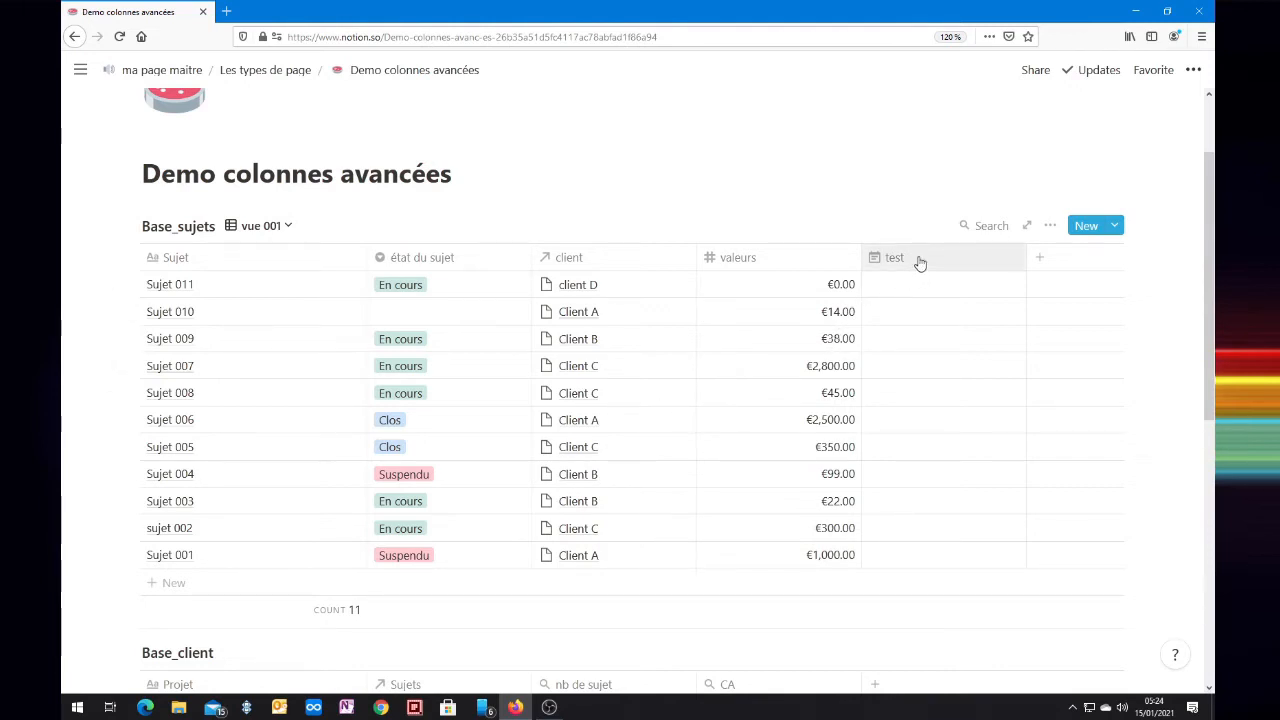
Step: Hide the "test" date column in the vue 001 view
{"action": "left_click_drag", "start_coordinate": [891, 263], "coordinate": [966, 266]}
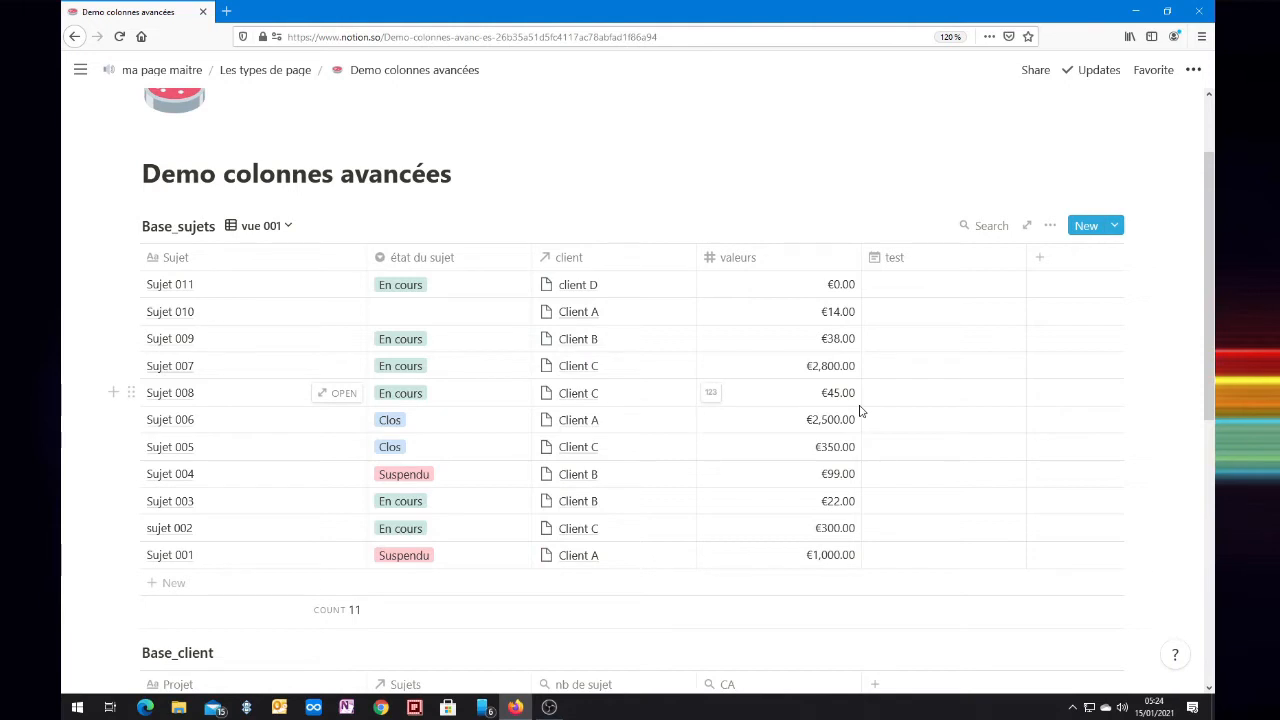
{"action": "left_click", "coordinate": [889, 264]}
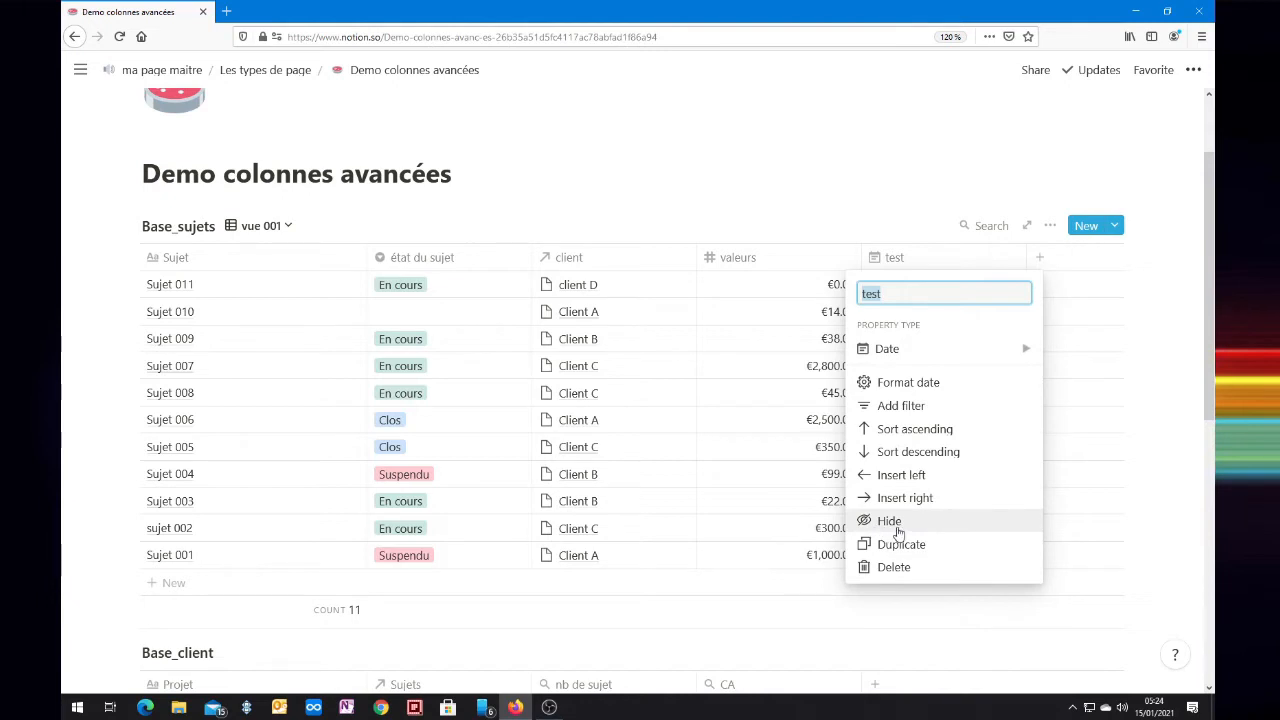
{"action": "left_click", "coordinate": [898, 530]}
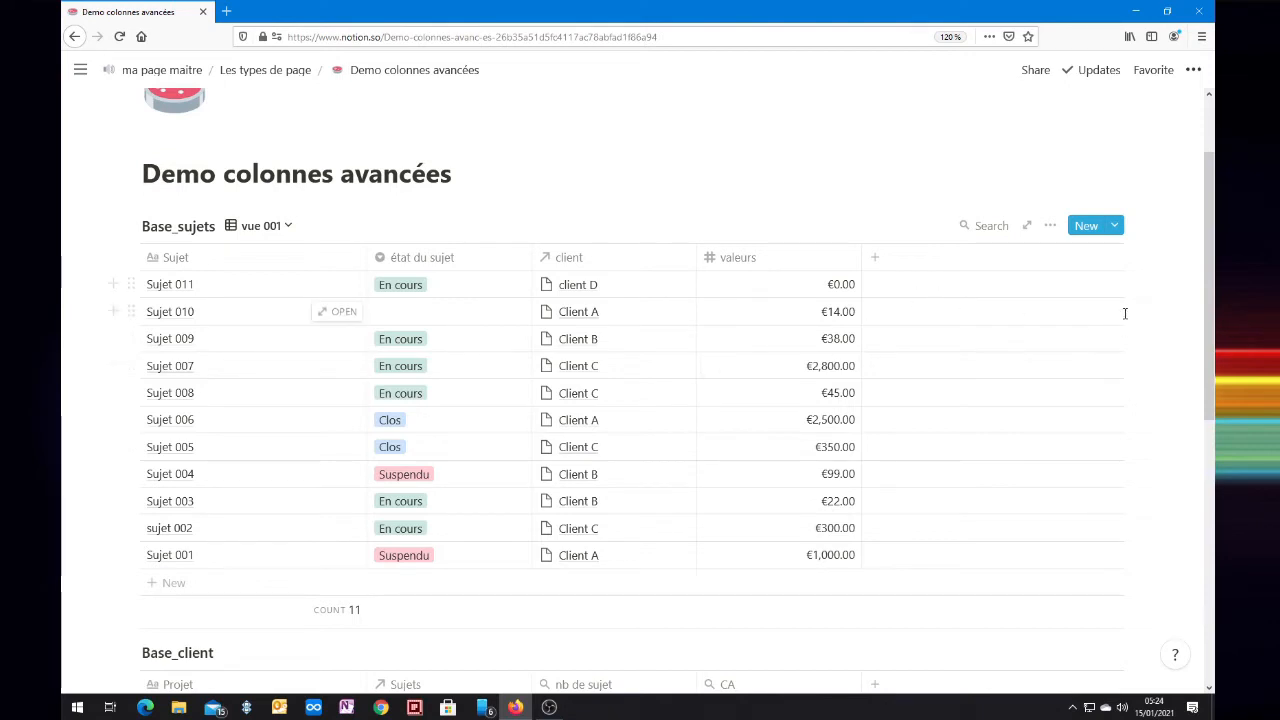
Step: Reorder the properties of vue 001 so that the hidden "test" property comes directly after "Sujet"
{"action": "left_click", "coordinate": [1050, 225]}
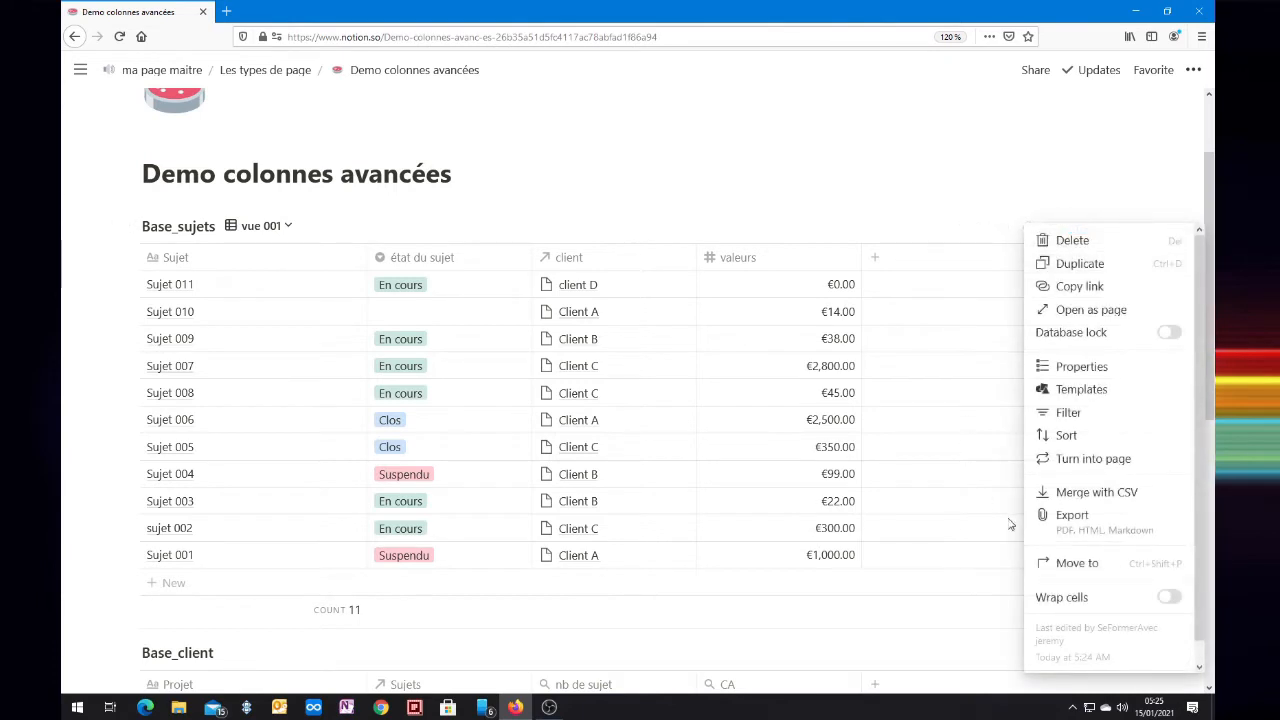
{"action": "left_click", "coordinate": [1090, 368]}
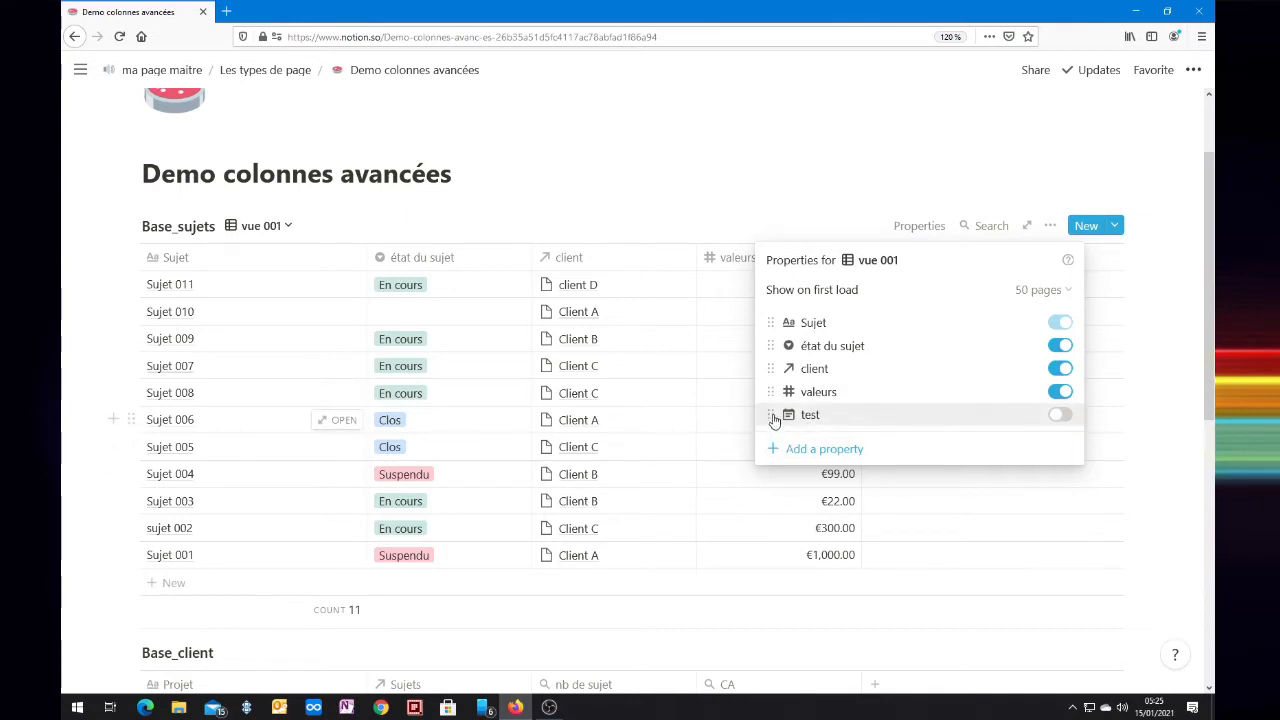
{"action": "left_click_drag", "start_coordinate": [775, 420], "coordinate": [783, 328]}
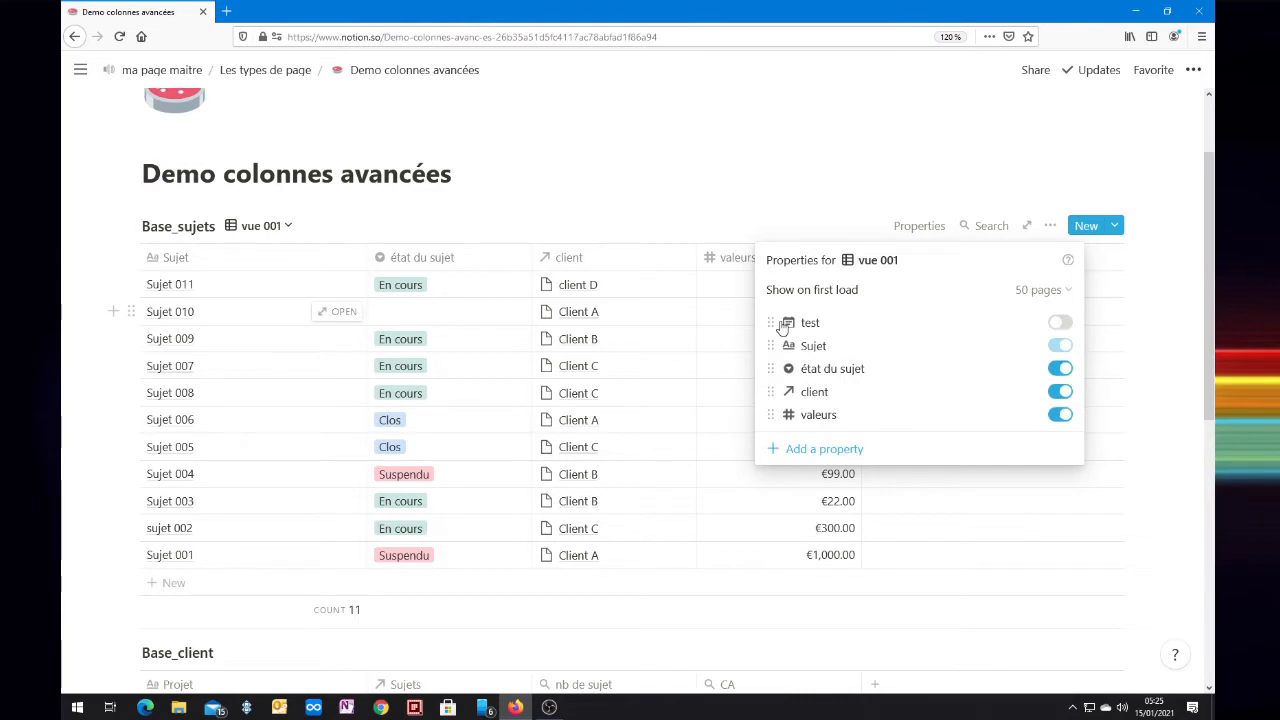
{"action": "left_click_drag", "start_coordinate": [800, 324], "coordinate": [801, 352]}
{"action": "left_click", "coordinate": [721, 346]}
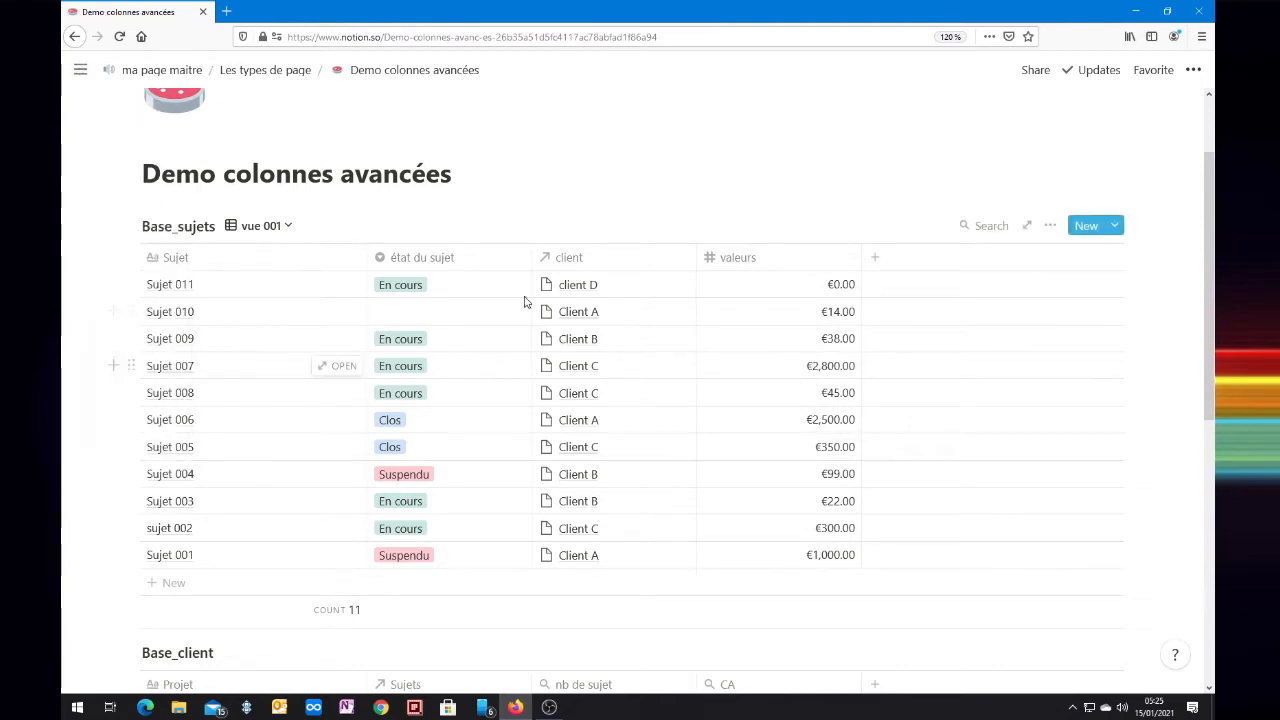
Step: Show the "test" property in vue 001 and hide it again
{"action": "left_click", "coordinate": [1046, 229]}
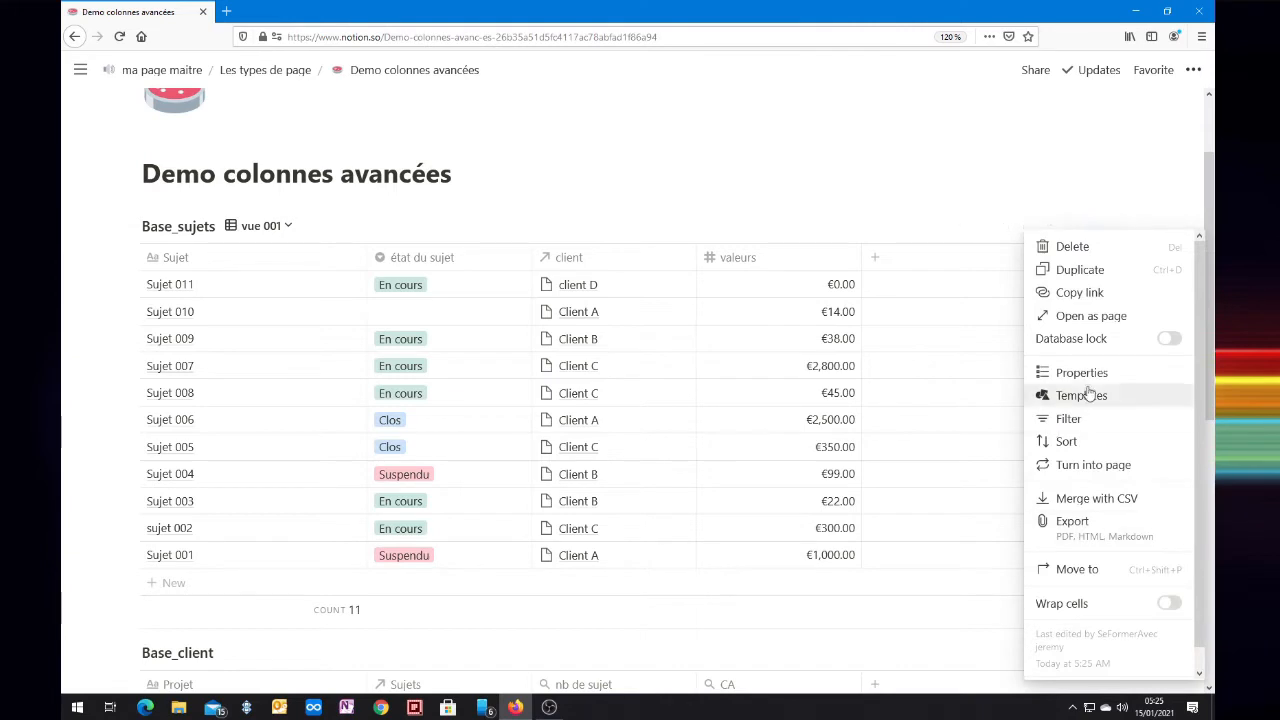
{"action": "left_click", "coordinate": [1090, 373]}
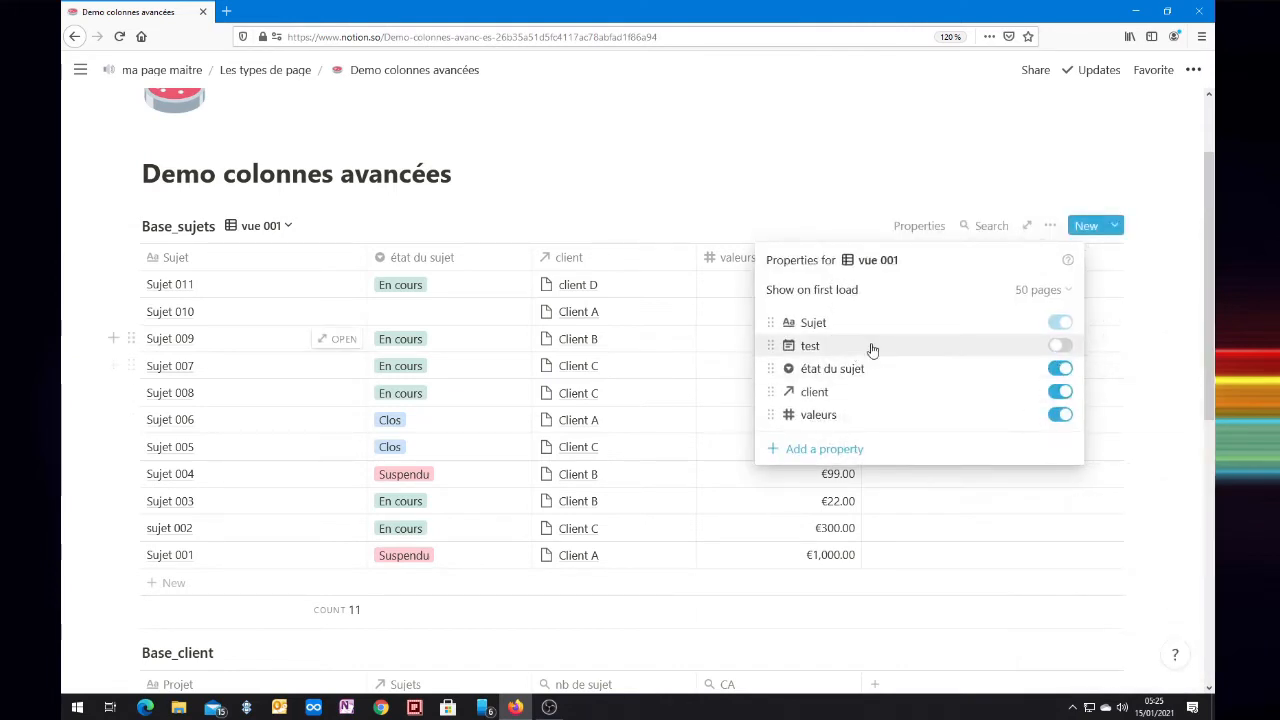
{"action": "left_click", "coordinate": [1058, 347]}
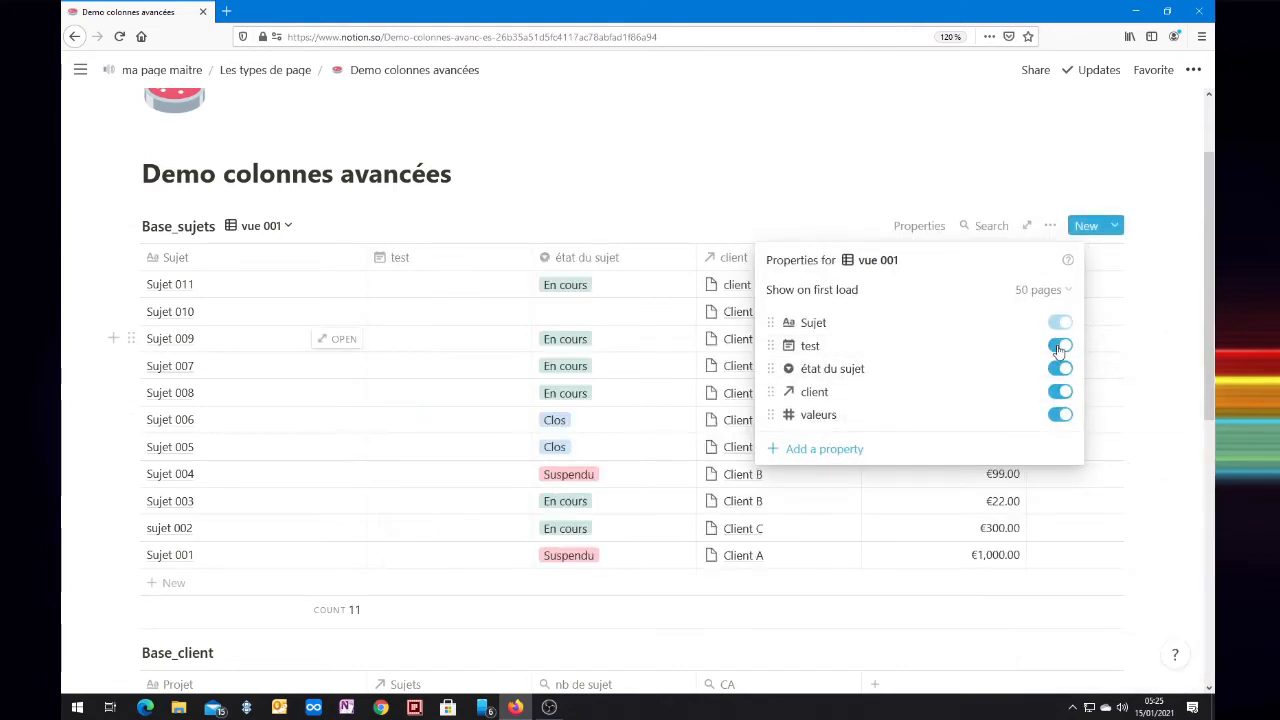
{"action": "left_click", "coordinate": [1058, 347]}
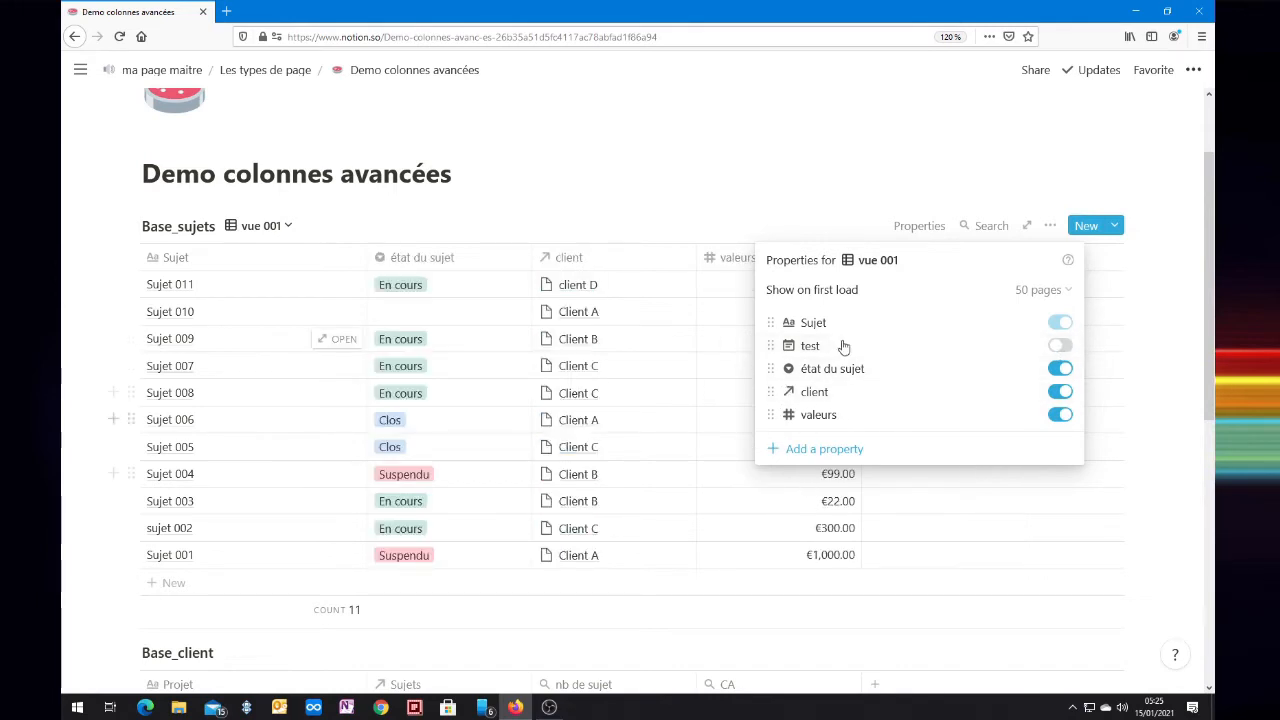
Step: Switch off the visibility of the "état du sujet" and "client" properties, and switch both back on
{"action": "left_click", "coordinate": [1060, 370]}
{"action": "left_click", "coordinate": [1061, 392]}
{"action": "left_click", "coordinate": [1061, 392]}
{"action": "left_click", "coordinate": [1063, 370]}
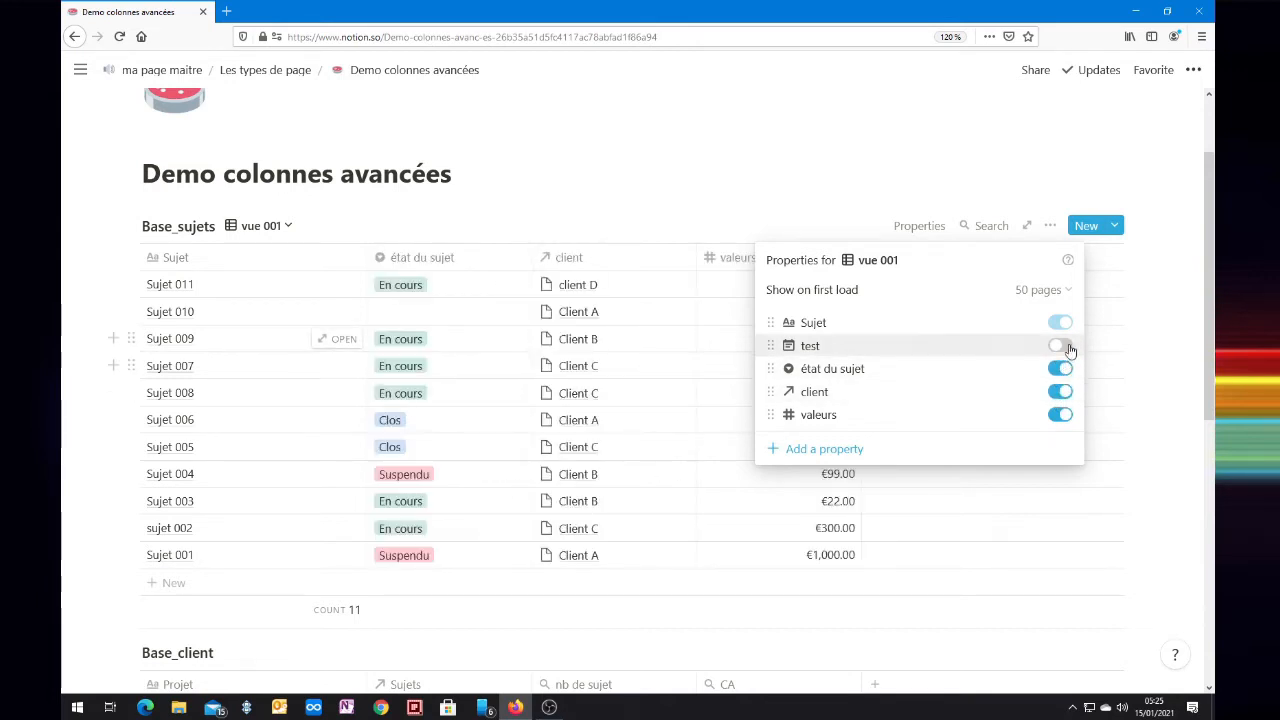
Step: Examine the editing options of the hidden "test" property and toggle its visibility on and back off
{"action": "left_click", "coordinate": [950, 345]}
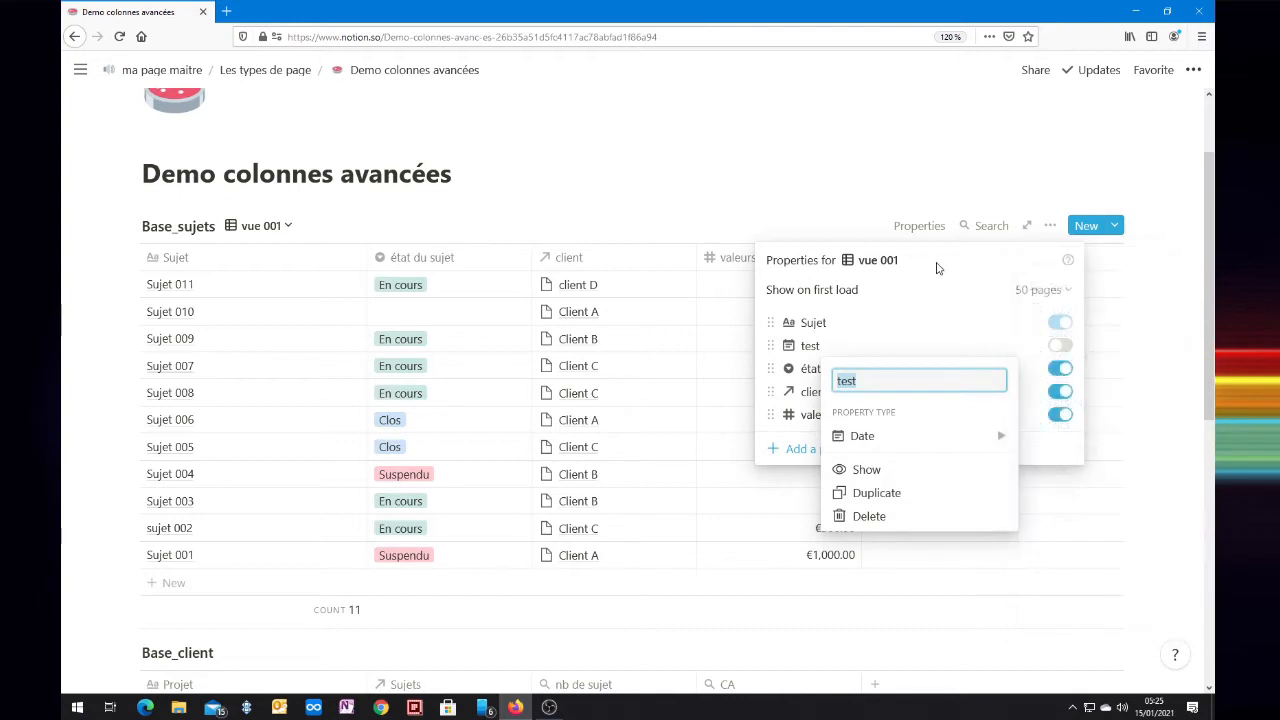
{"action": "left_click", "coordinate": [793, 452]}
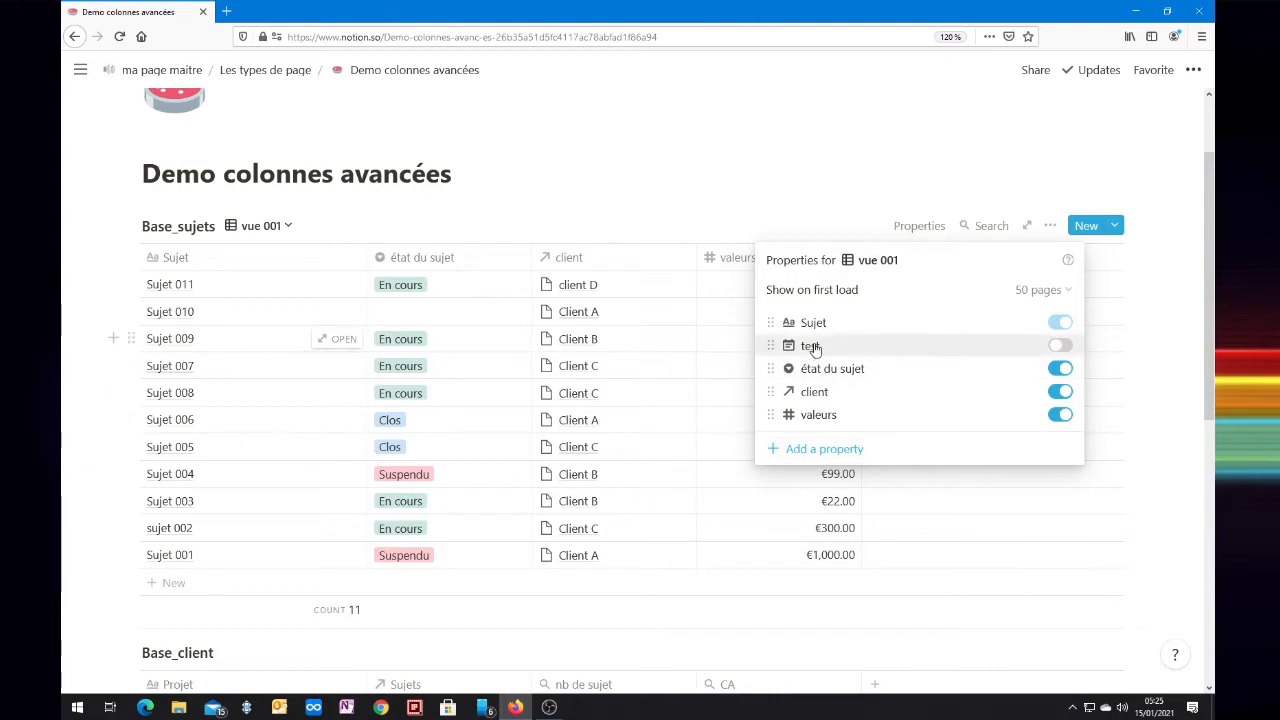
{"action": "left_click", "coordinate": [812, 346]}
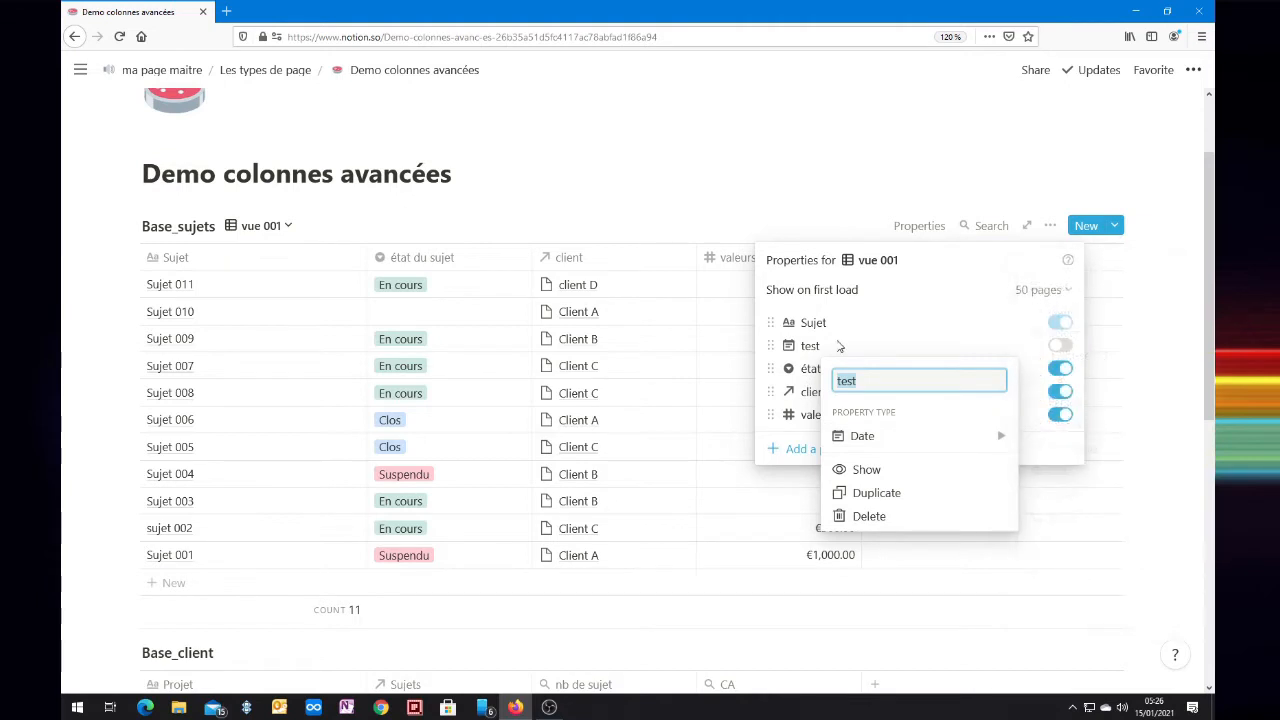
{"action": "left_click", "coordinate": [839, 348]}
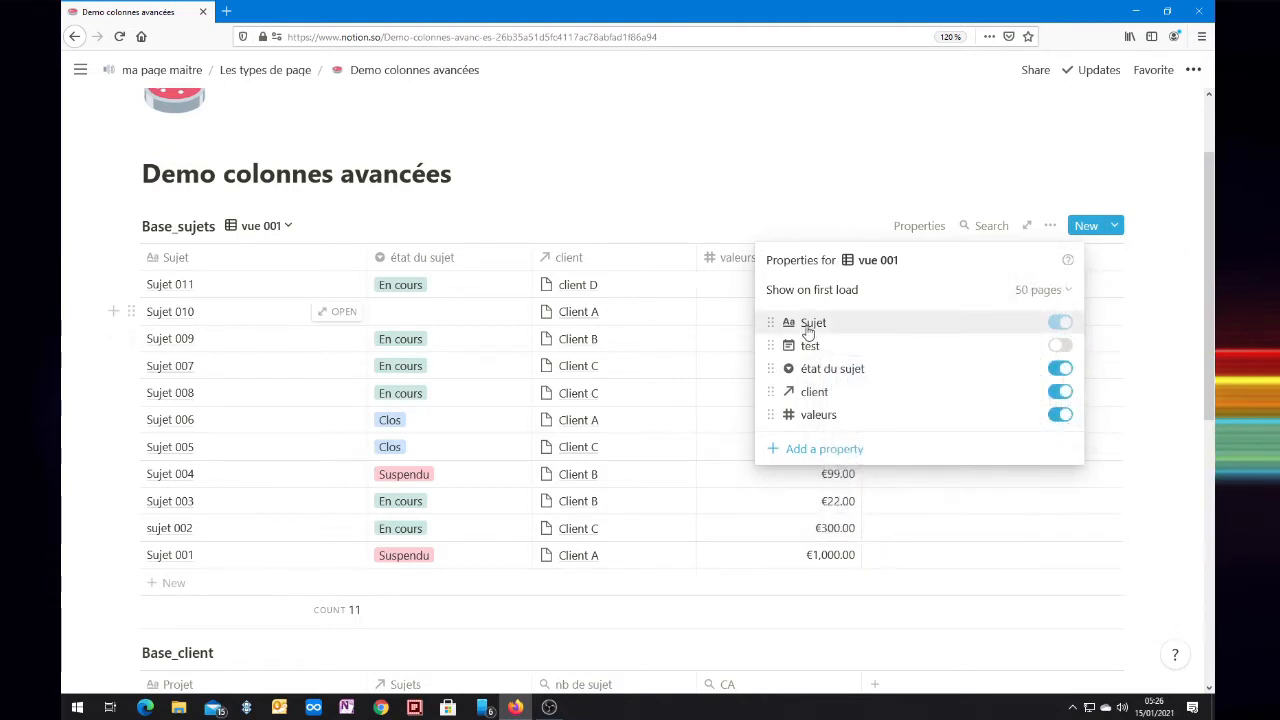
{"action": "mouse_move", "coordinate": [818, 351]}
{"action": "left_mouse_down"}
{"action": "mouse_move", "coordinate": [826, 423]}
{"action": "mouse_move", "coordinate": [826, 346]}
{"action": "left_mouse_up"}
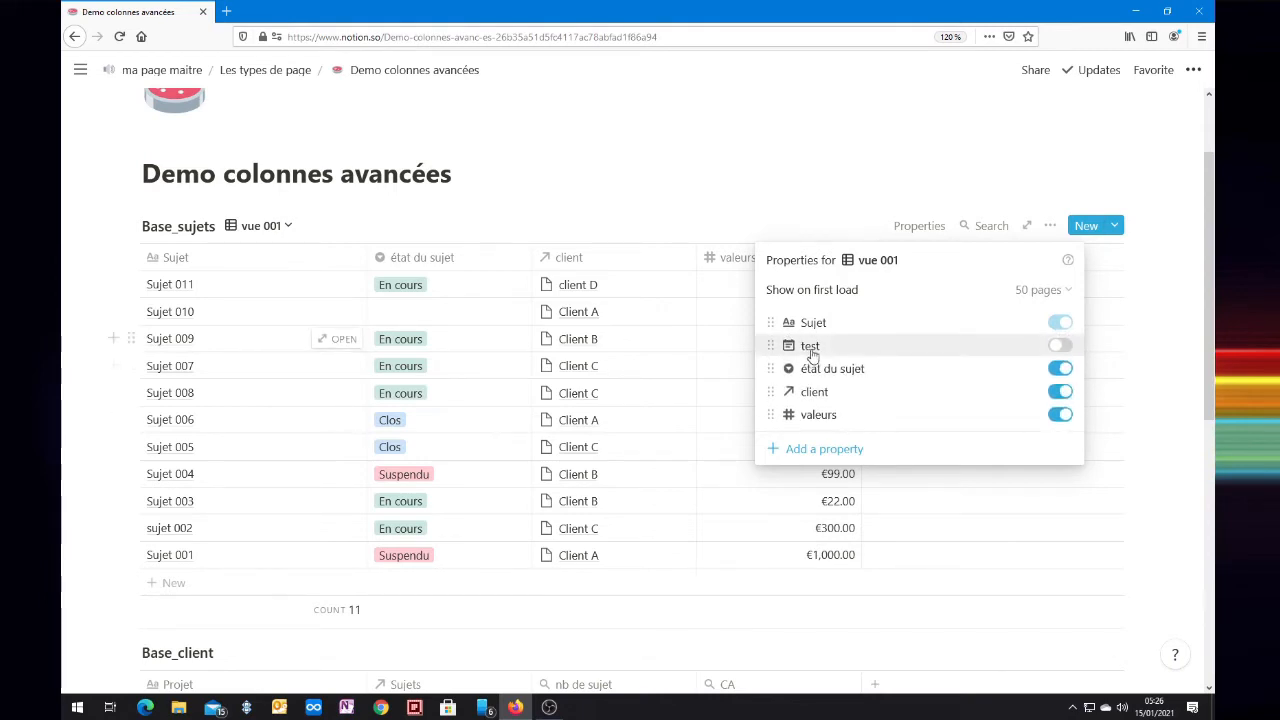
{"action": "left_click", "coordinate": [812, 347]}
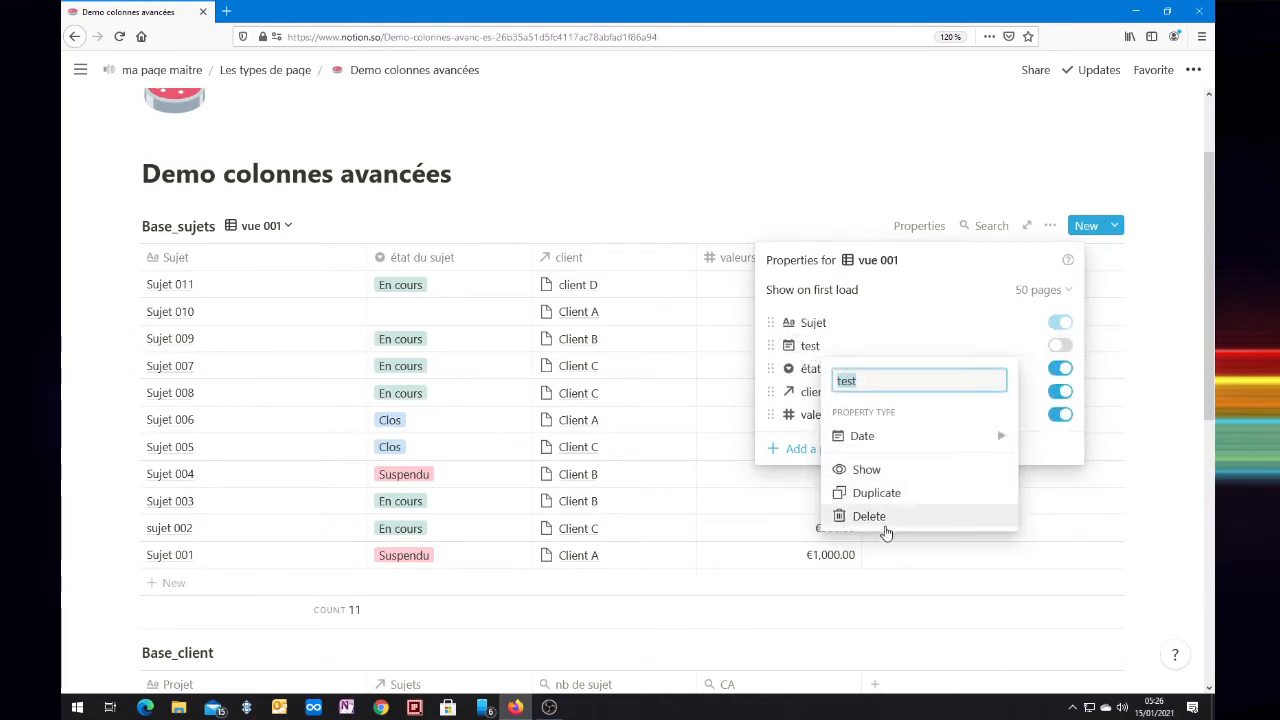
{"action": "left_click", "coordinate": [848, 355]}
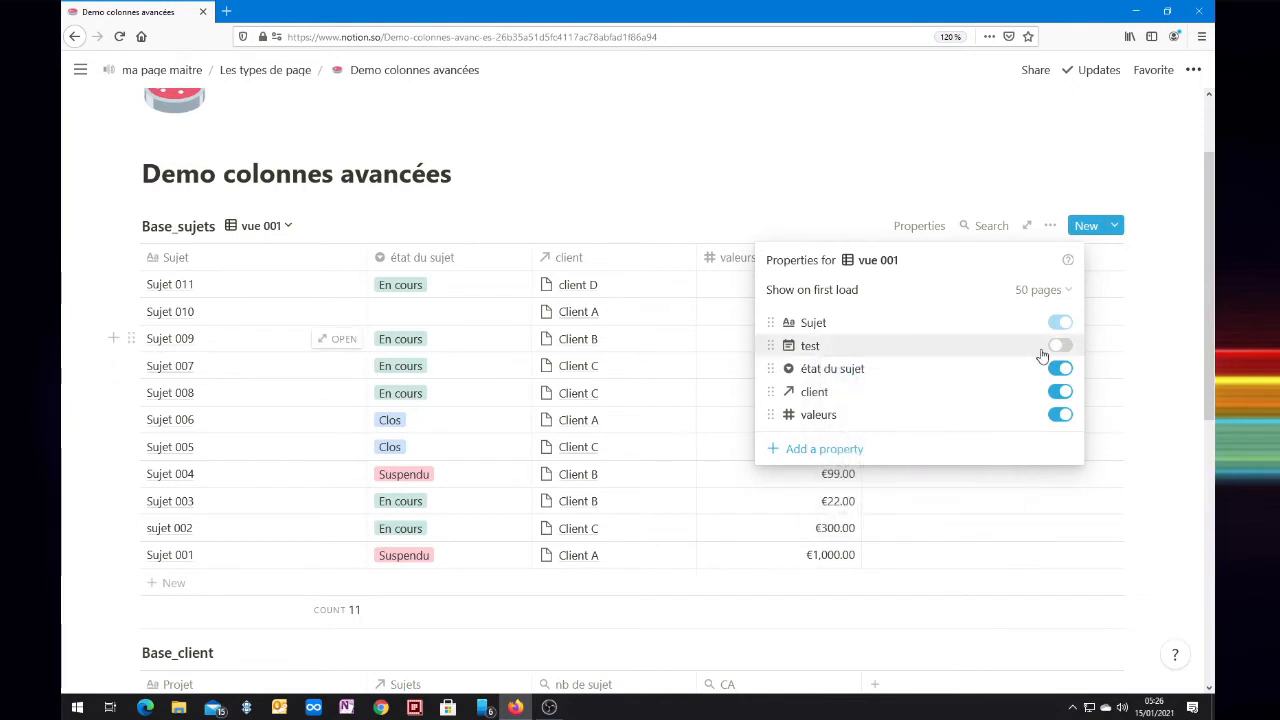
{"action": "left_click", "coordinate": [1059, 346]}
{"action": "left_click", "coordinate": [1059, 346]}
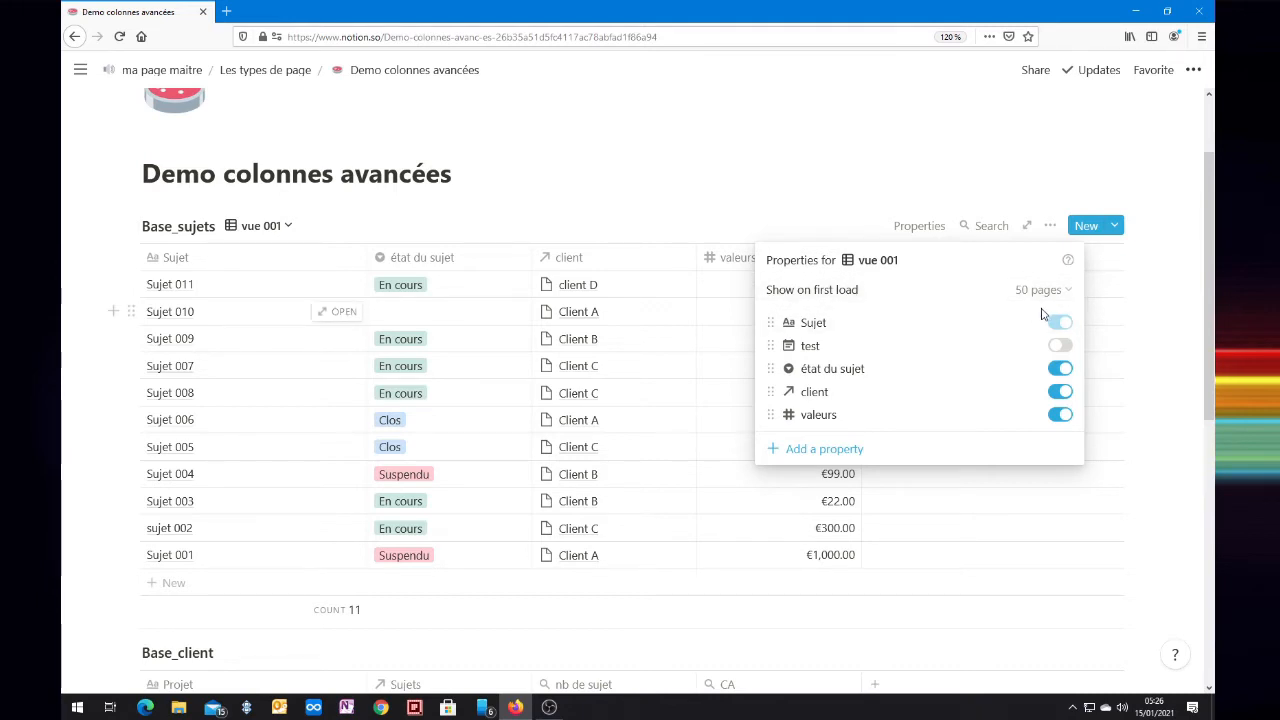
Step: Set vue 001 to show 10 pages on first load
{"action": "left_click", "coordinate": [1068, 292]}
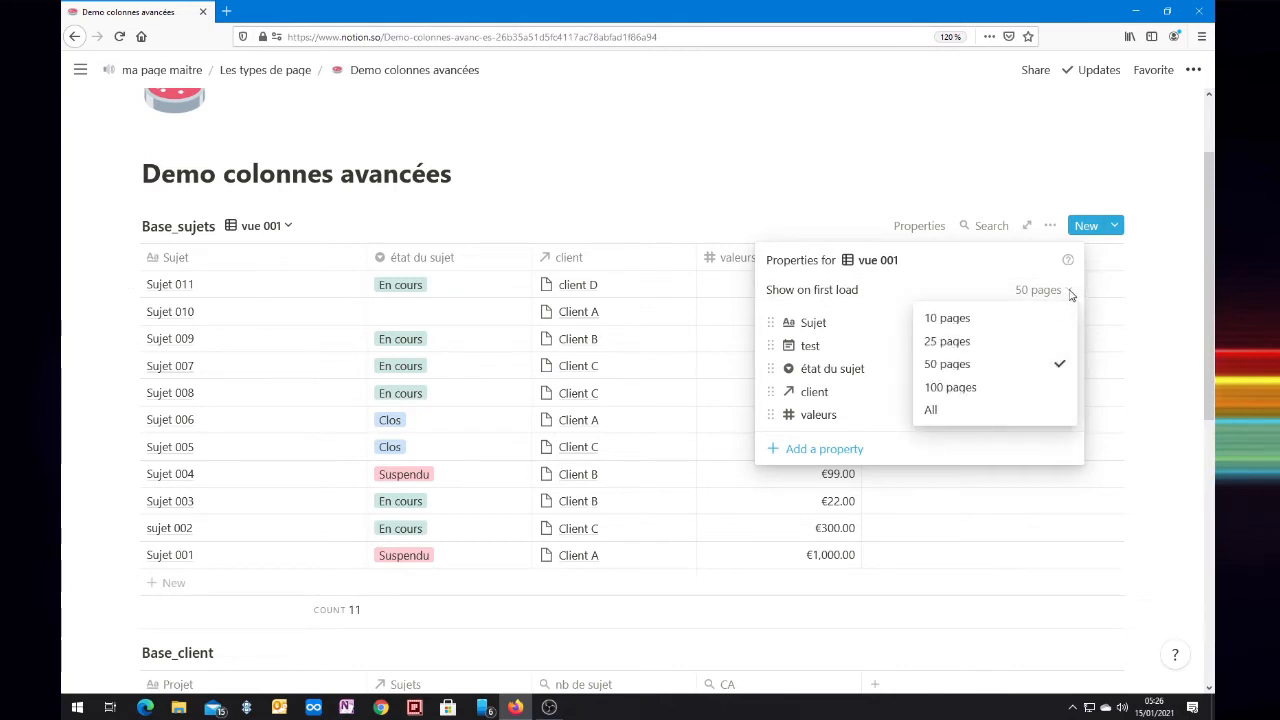
{"action": "left_click", "coordinate": [947, 326]}
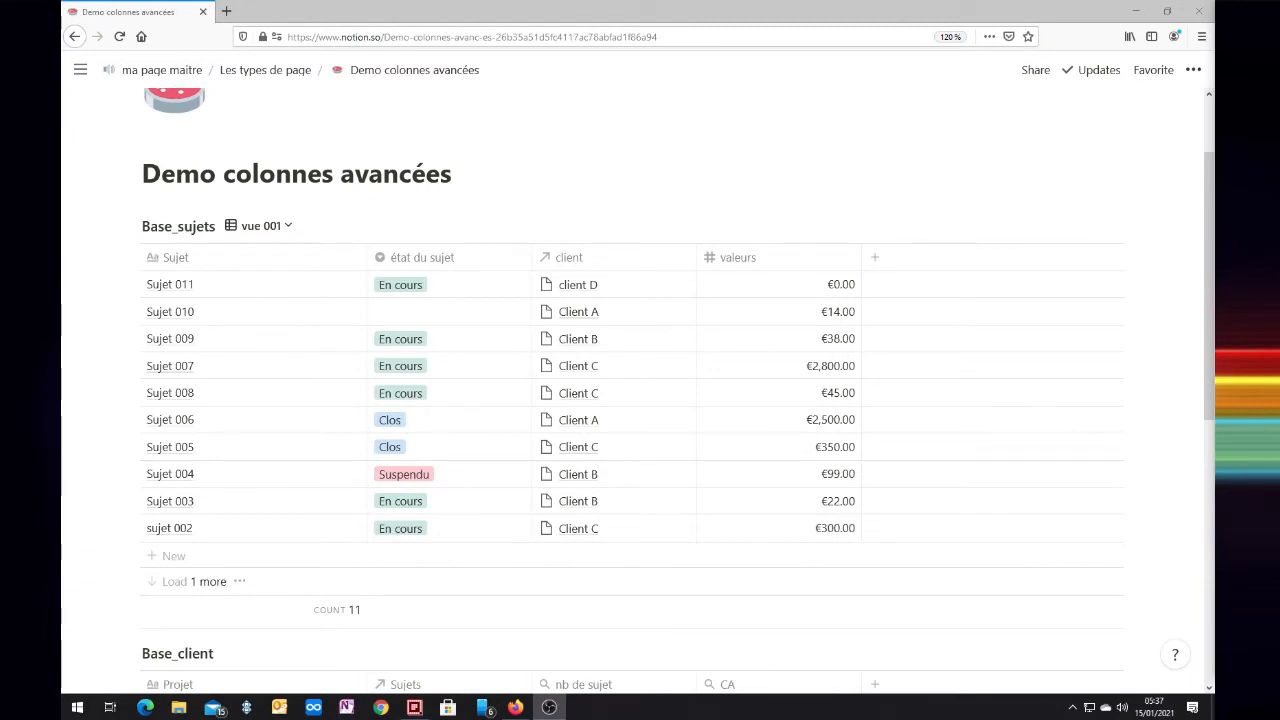
Step: Add a sort to vue 001 on the Sujet property and set its order to Descending
{"action": "left_click", "coordinate": [271, 232]}
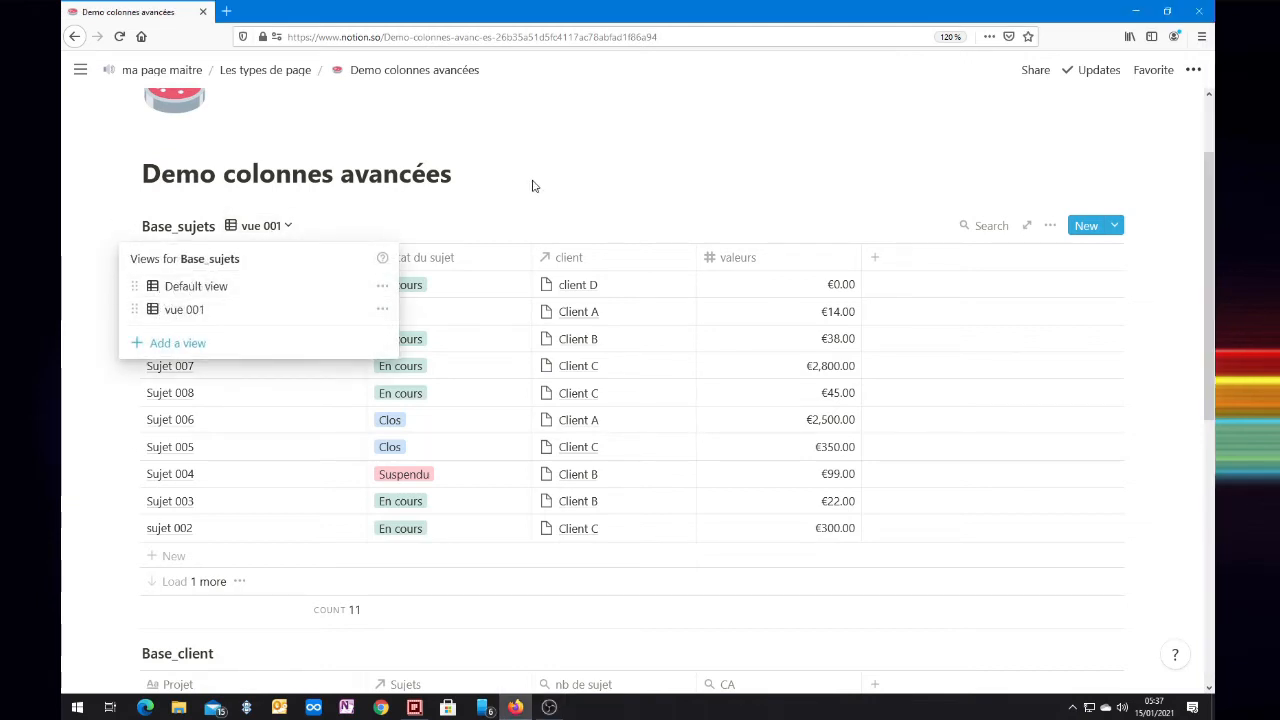
{"action": "left_click", "coordinate": [604, 137]}
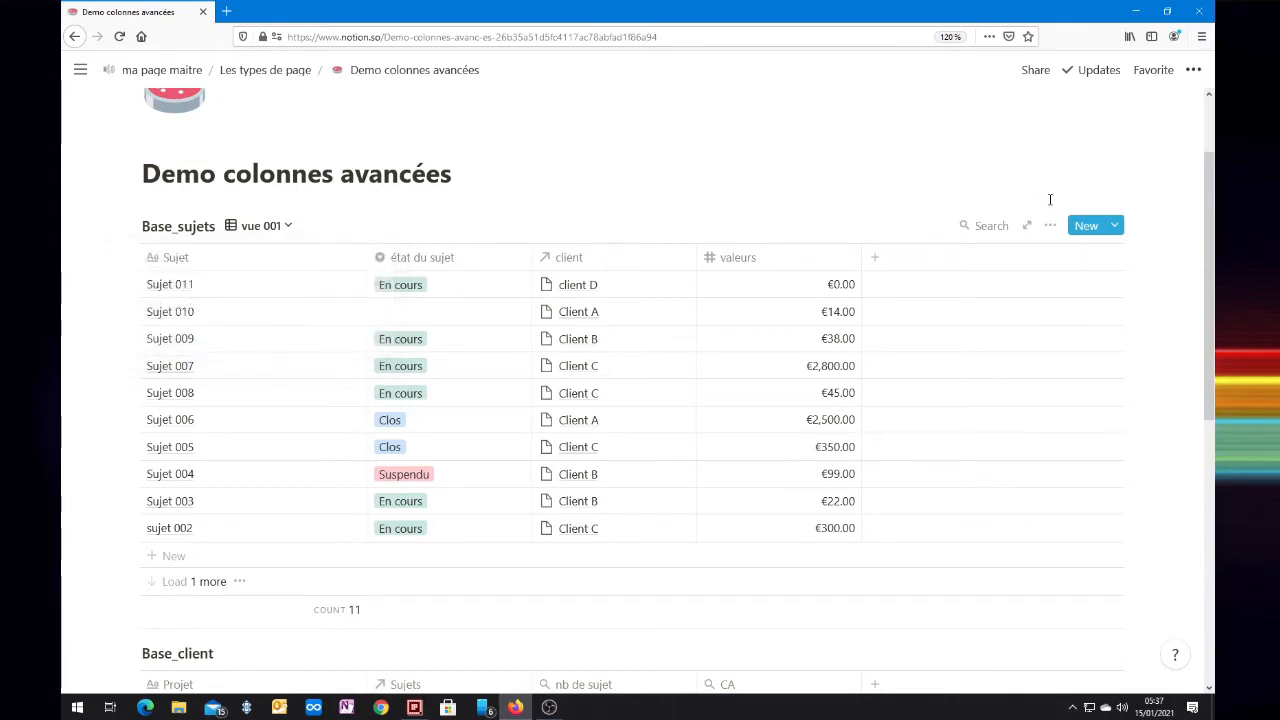
{"action": "left_click", "coordinate": [1050, 225]}
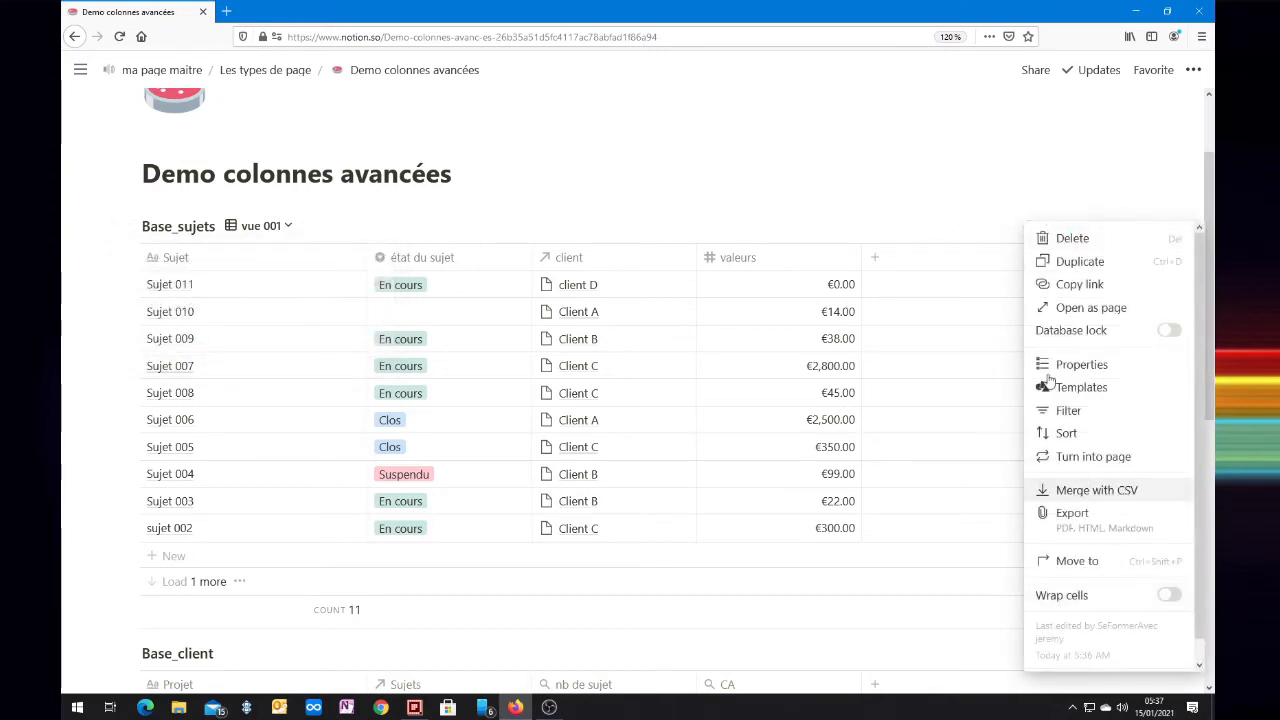
{"action": "left_click", "coordinate": [1067, 434]}
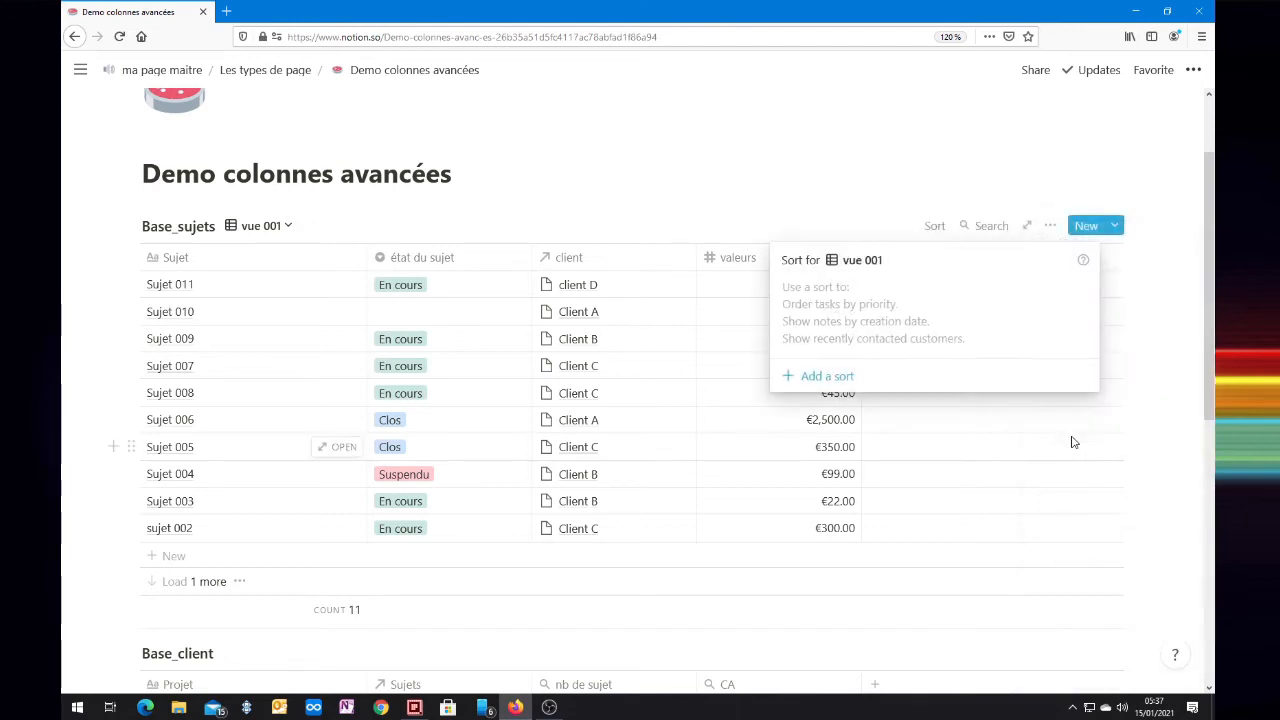
{"action": "left_click", "coordinate": [823, 377]}
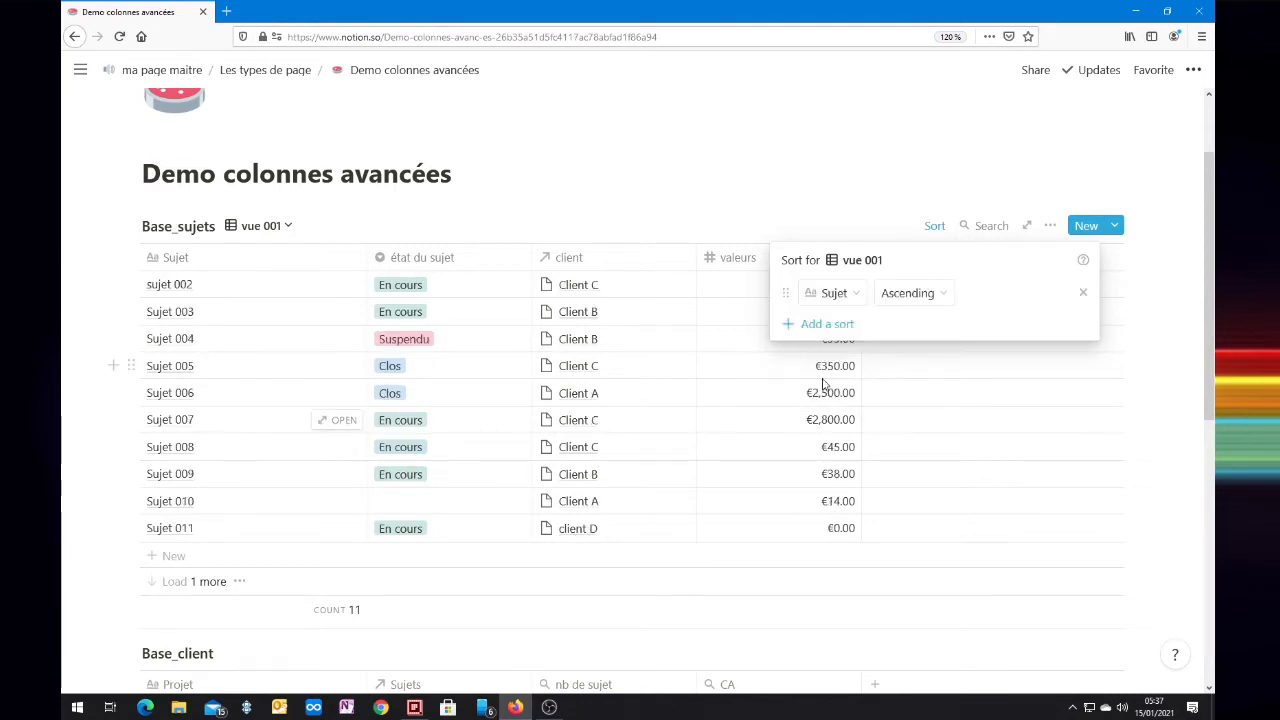
{"action": "left_click", "coordinate": [855, 298]}
{"action": "left_click", "coordinate": [928, 294]}
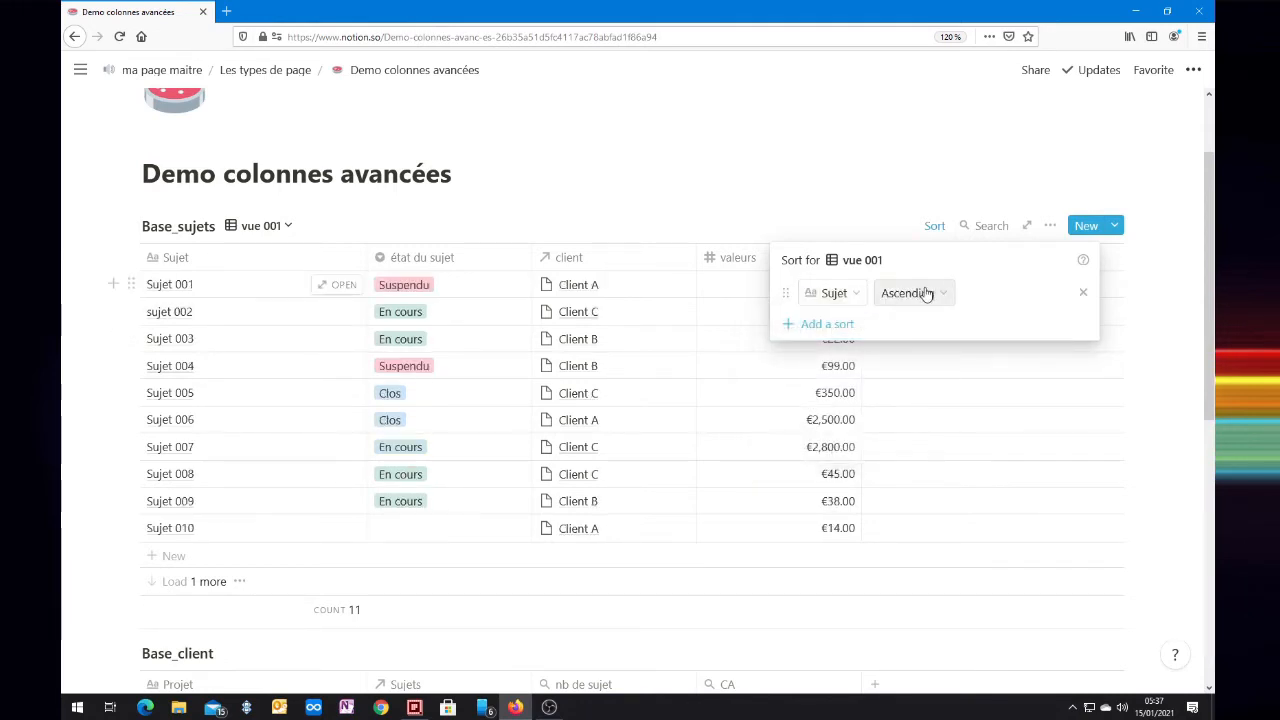
{"action": "left_click", "coordinate": [920, 294]}
{"action": "left_click", "coordinate": [920, 346]}
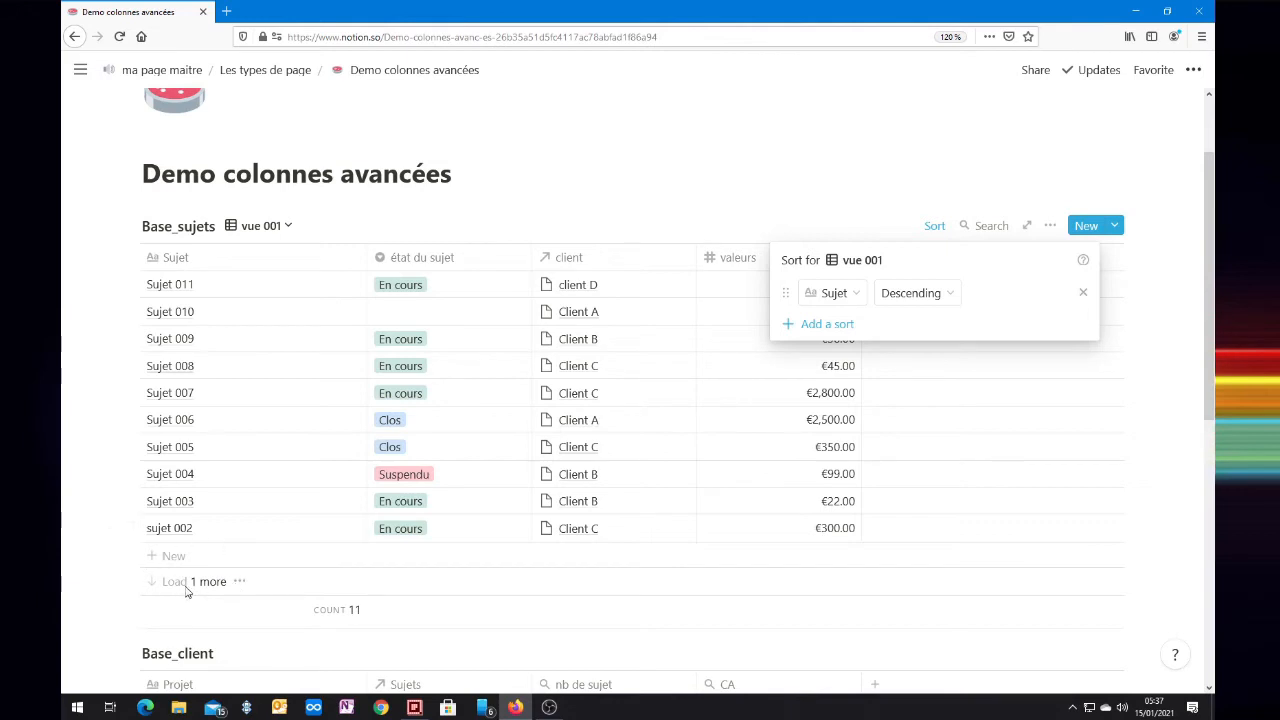
Step: Change the sort property to état du sujet and toggle its order between Ascending and Descending, ending on Ascending
{"action": "left_click", "coordinate": [846, 292]}
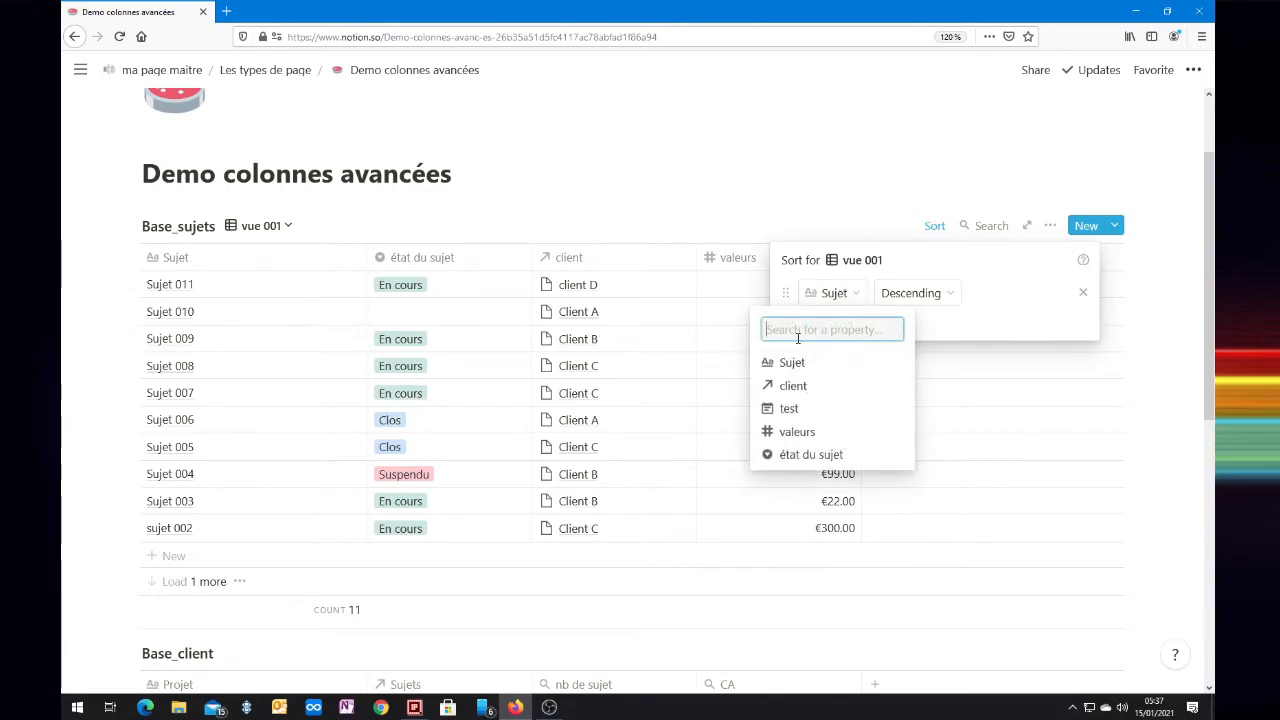
{"action": "left_click", "coordinate": [795, 454]}
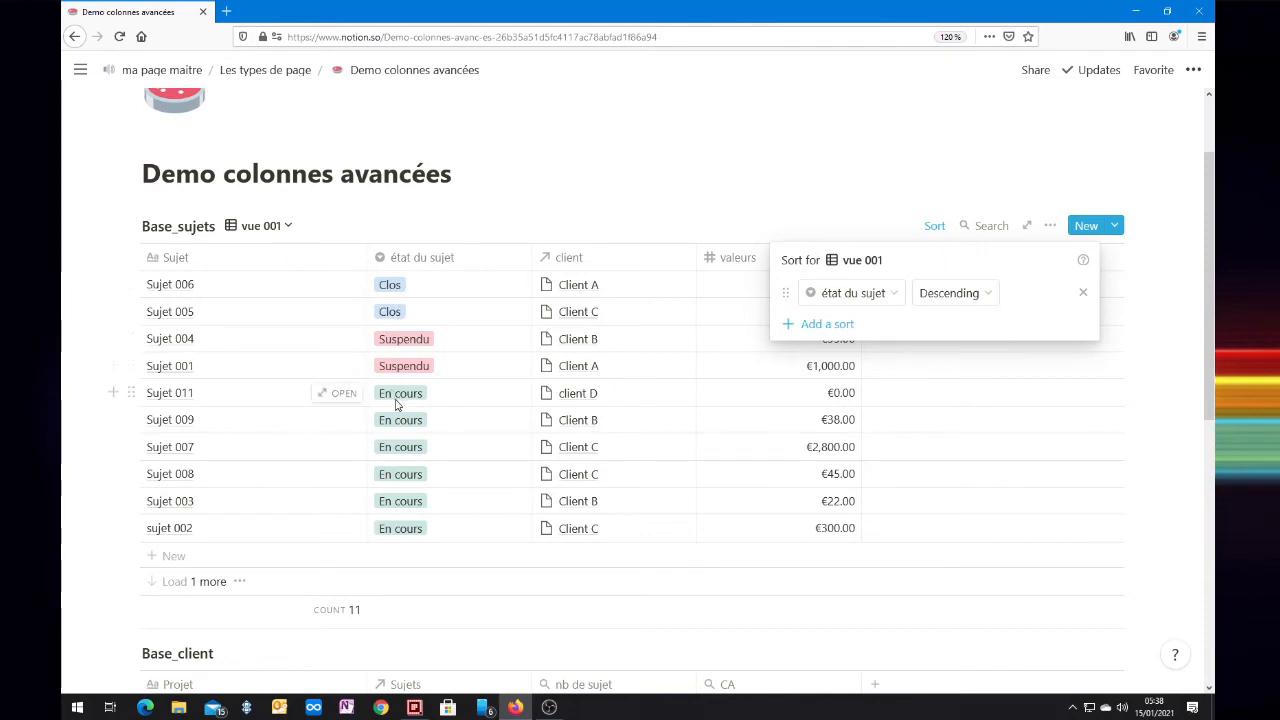
{"action": "left_click", "coordinate": [969, 294]}
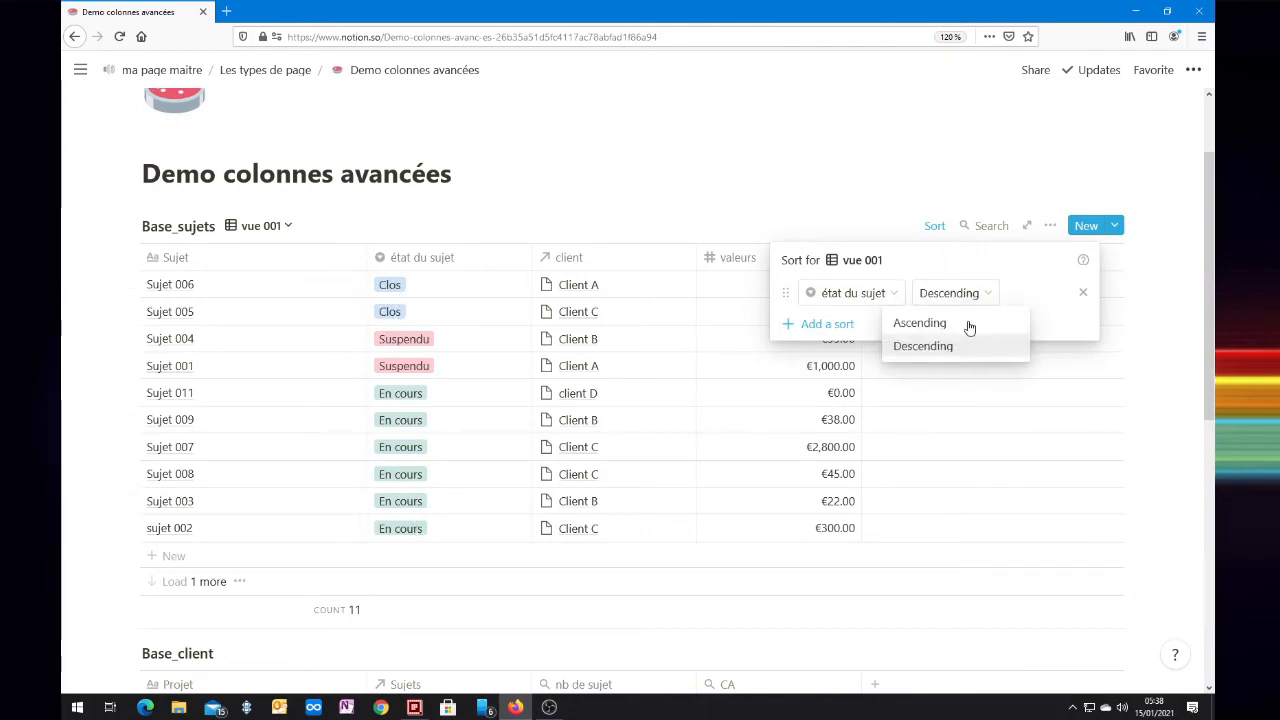
{"action": "left_click", "coordinate": [968, 325]}
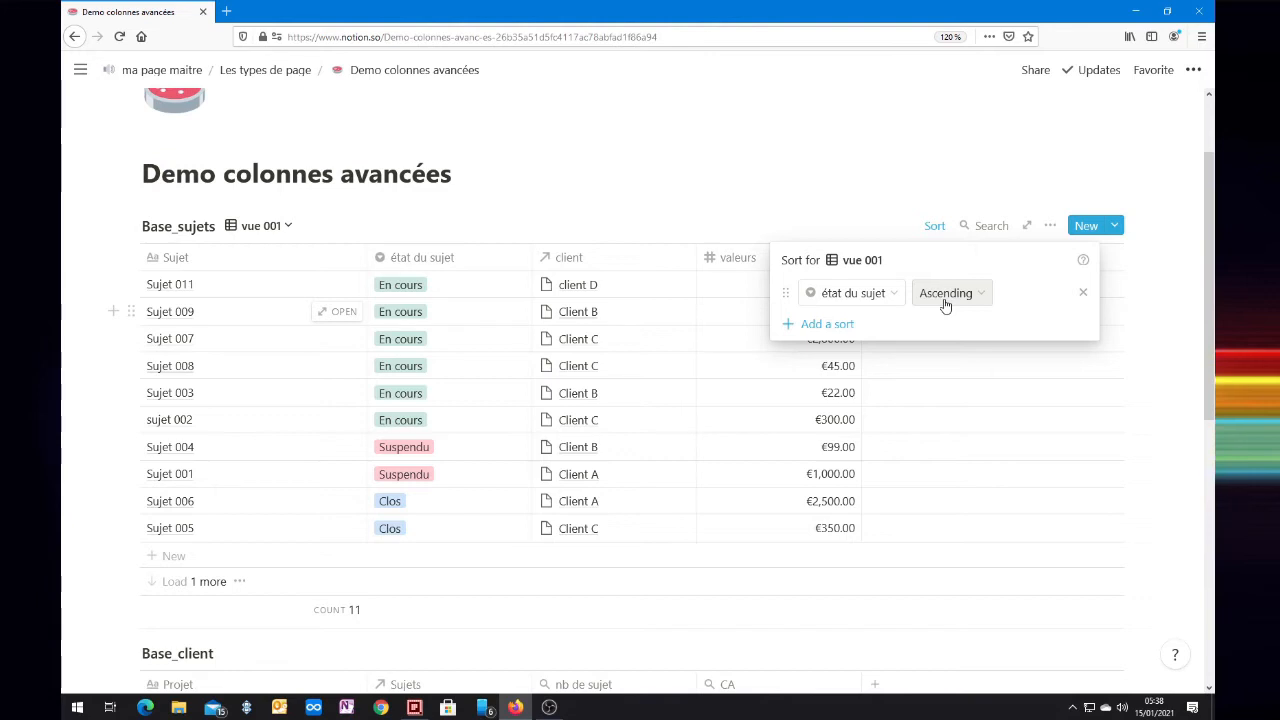
{"action": "left_click", "coordinate": [945, 303]}
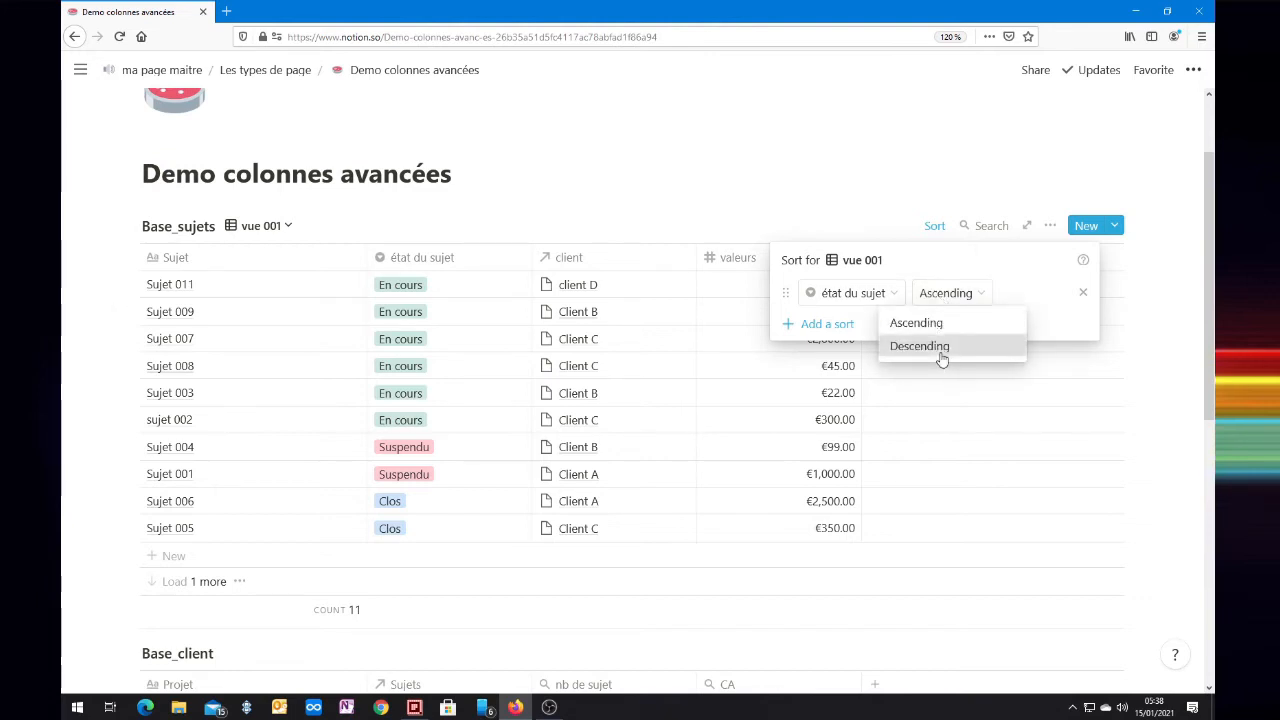
{"action": "left_click", "coordinate": [940, 355]}
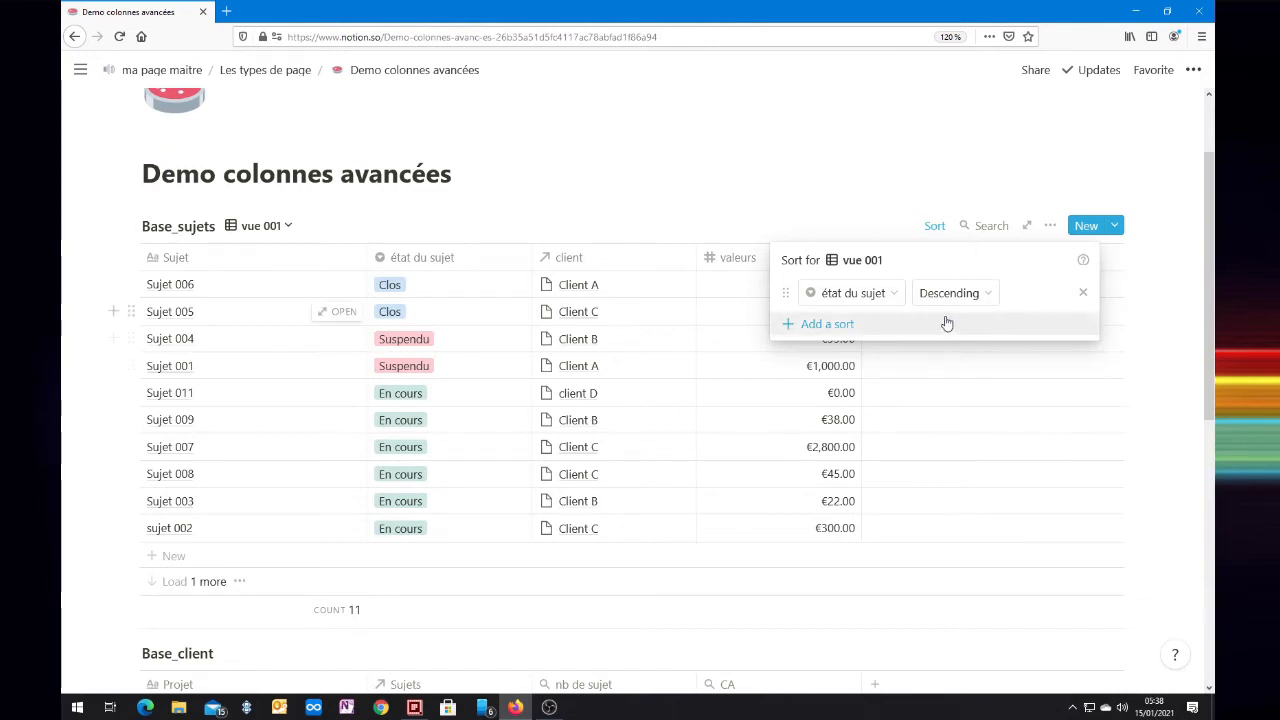
{"action": "left_click", "coordinate": [970, 295]}
{"action": "left_click", "coordinate": [920, 323]}
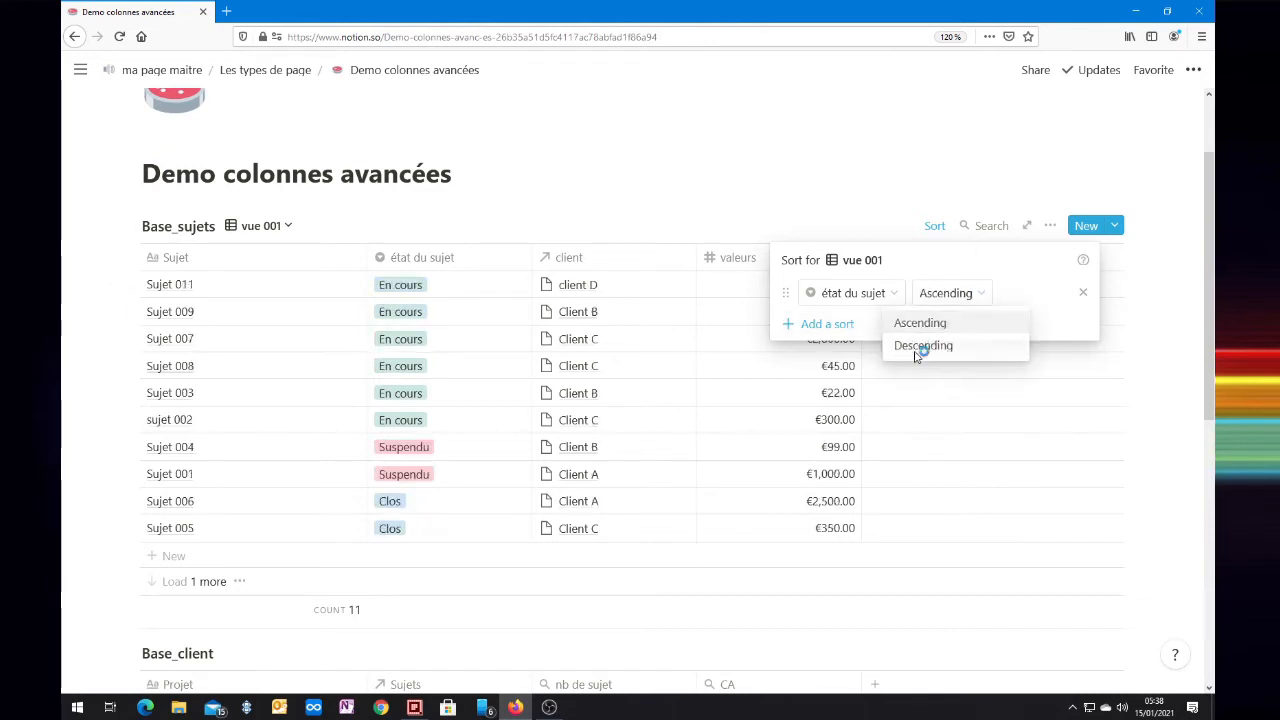
Step: Add a second sort rule on Sujet with Descending order below the état du sujet rule
{"action": "left_click", "coordinate": [835, 323]}
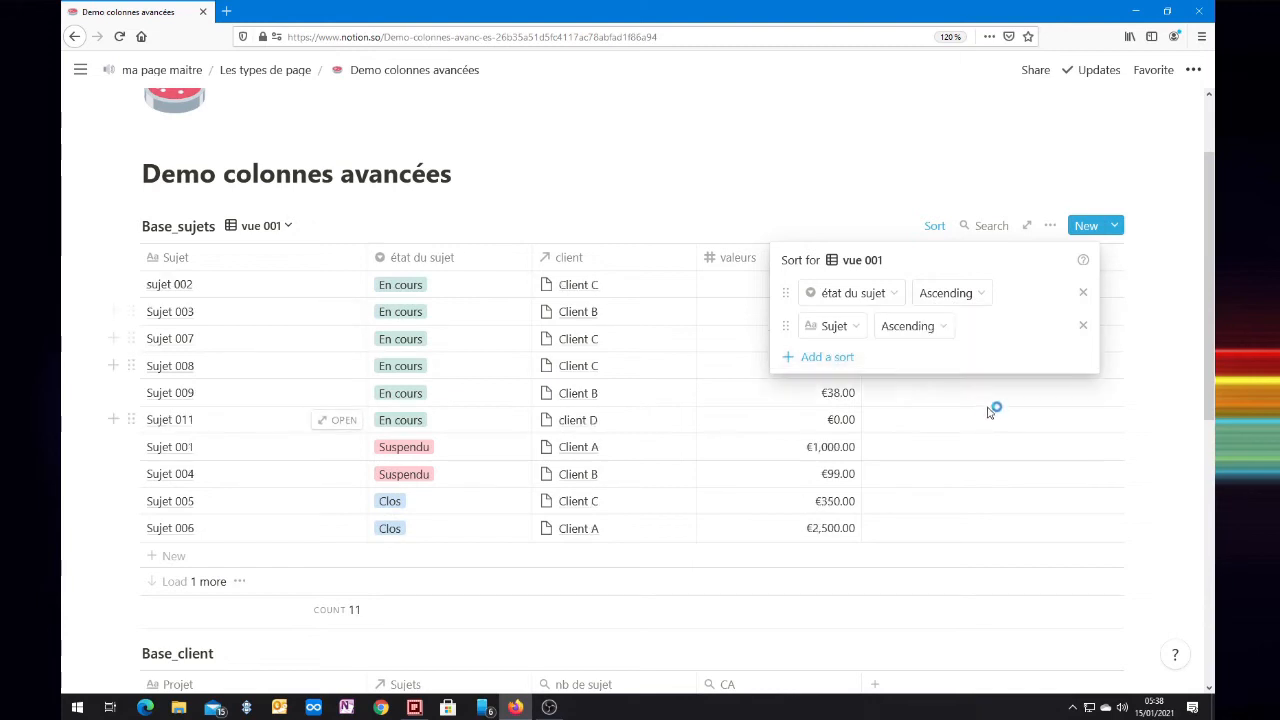
{"action": "left_click", "coordinate": [838, 327]}
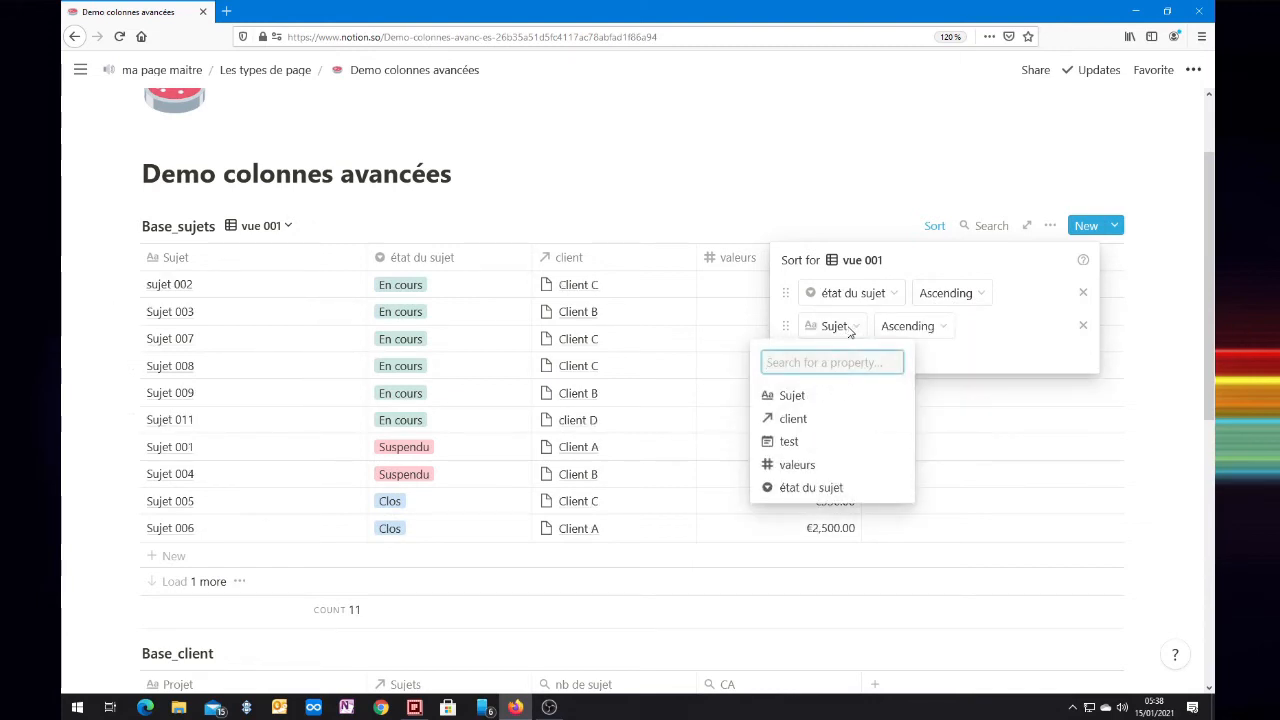
{"action": "left_click", "coordinate": [793, 398]}
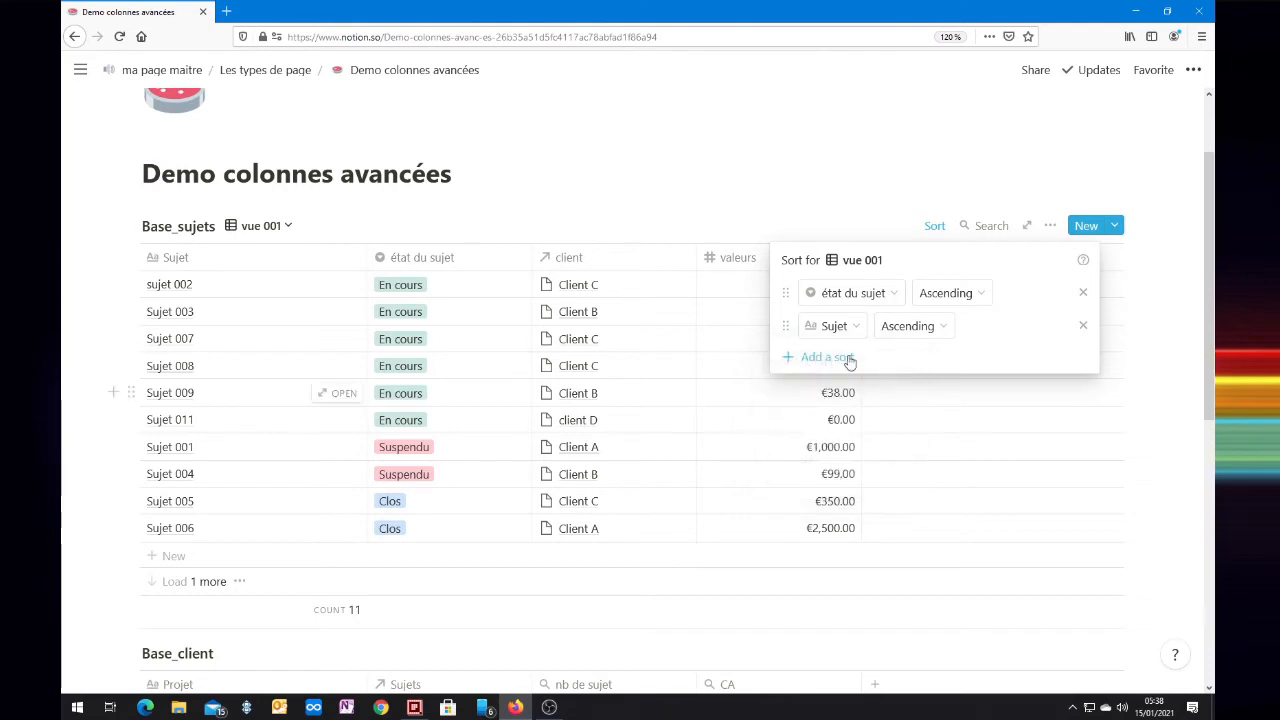
{"action": "left_click", "coordinate": [933, 326]}
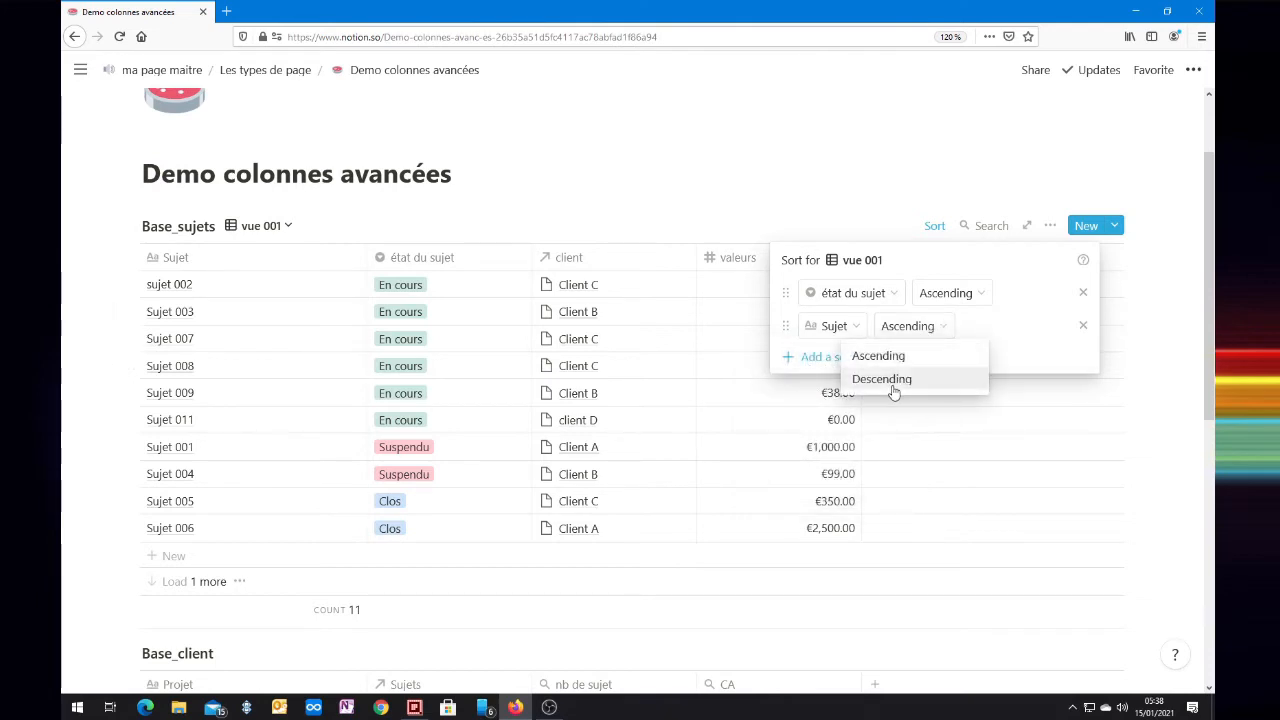
{"action": "left_click", "coordinate": [894, 386]}
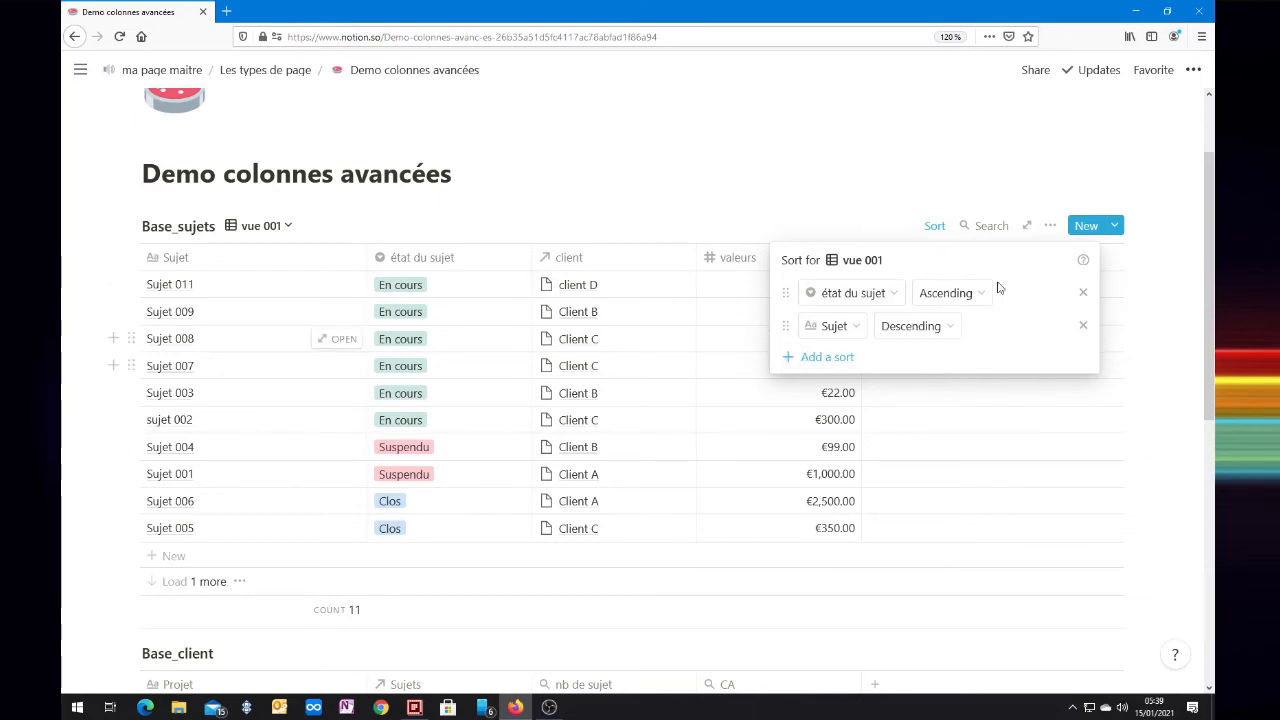
{"action": "left_click", "coordinate": [715, 187]}
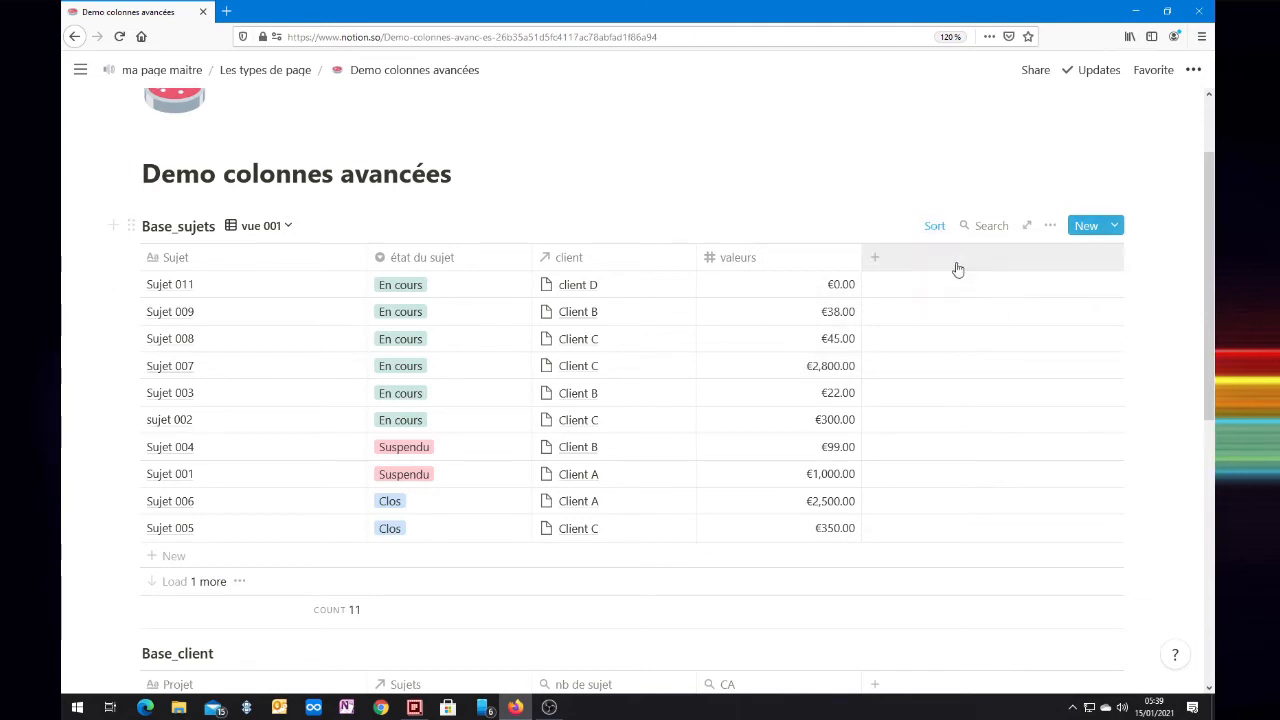
{"action": "left_click", "coordinate": [1050, 226]}
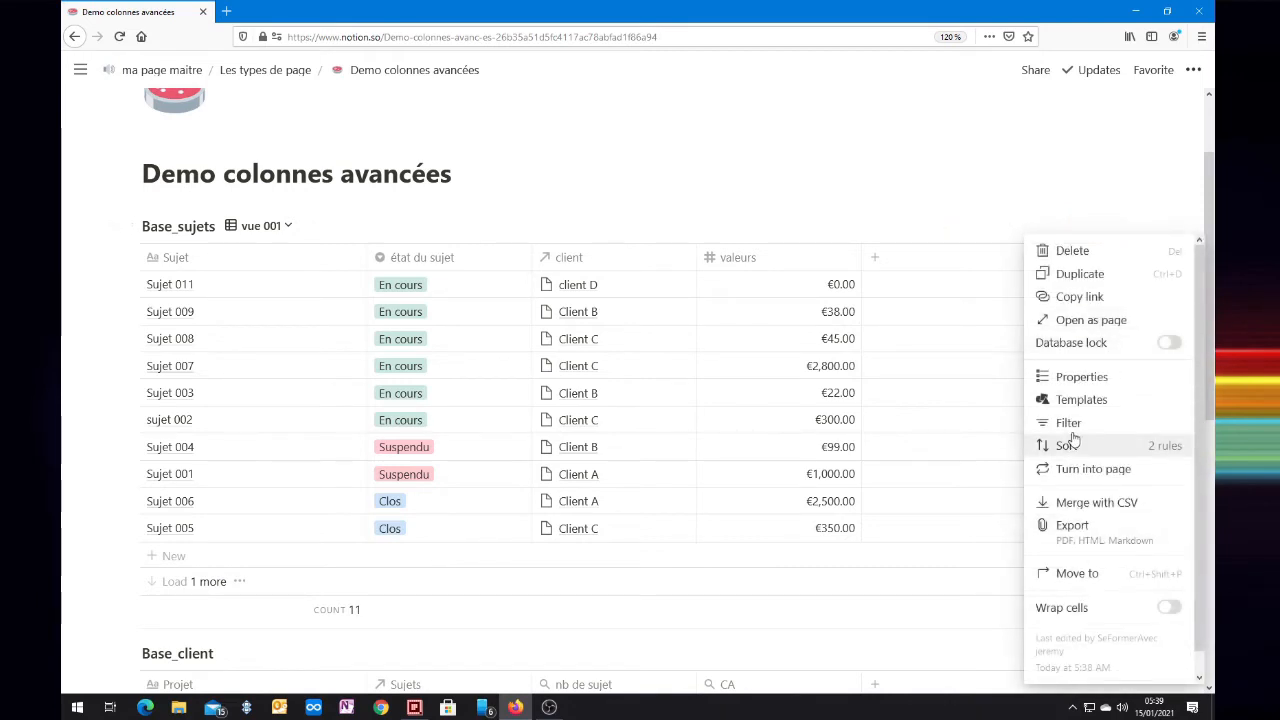
{"action": "left_click", "coordinate": [704, 192]}
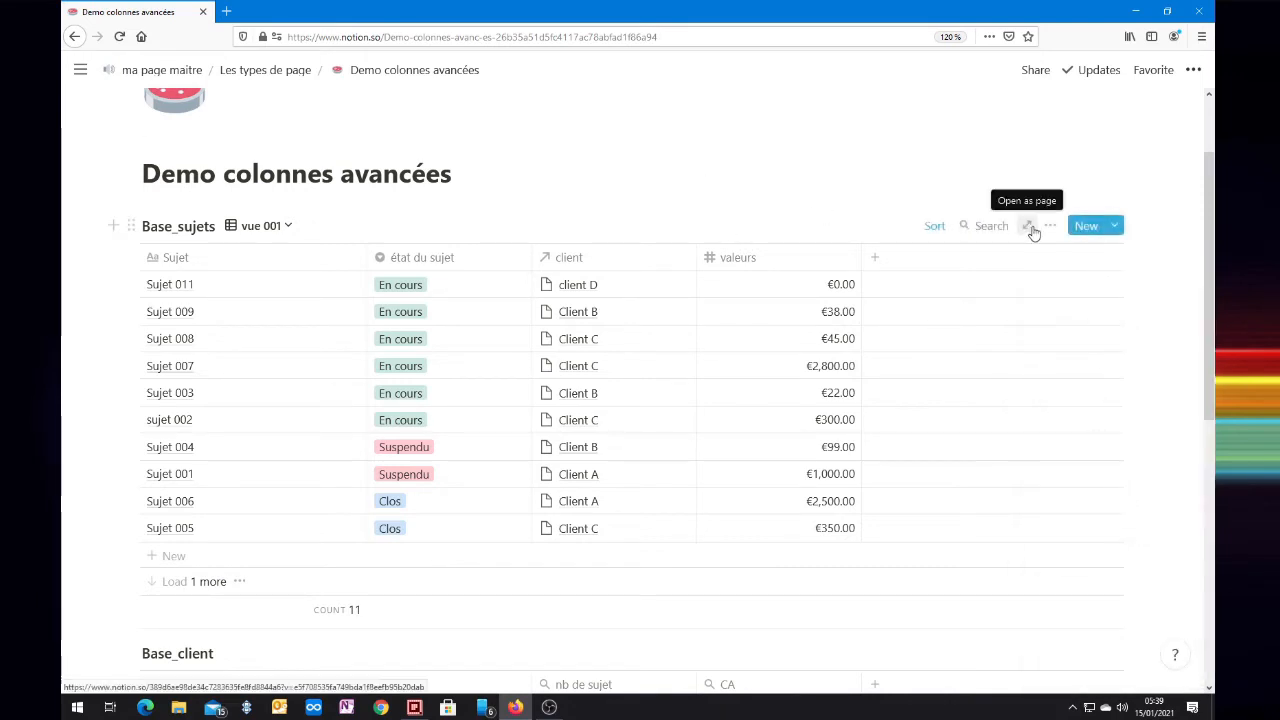
{"action": "left_click", "coordinate": [1049, 226]}
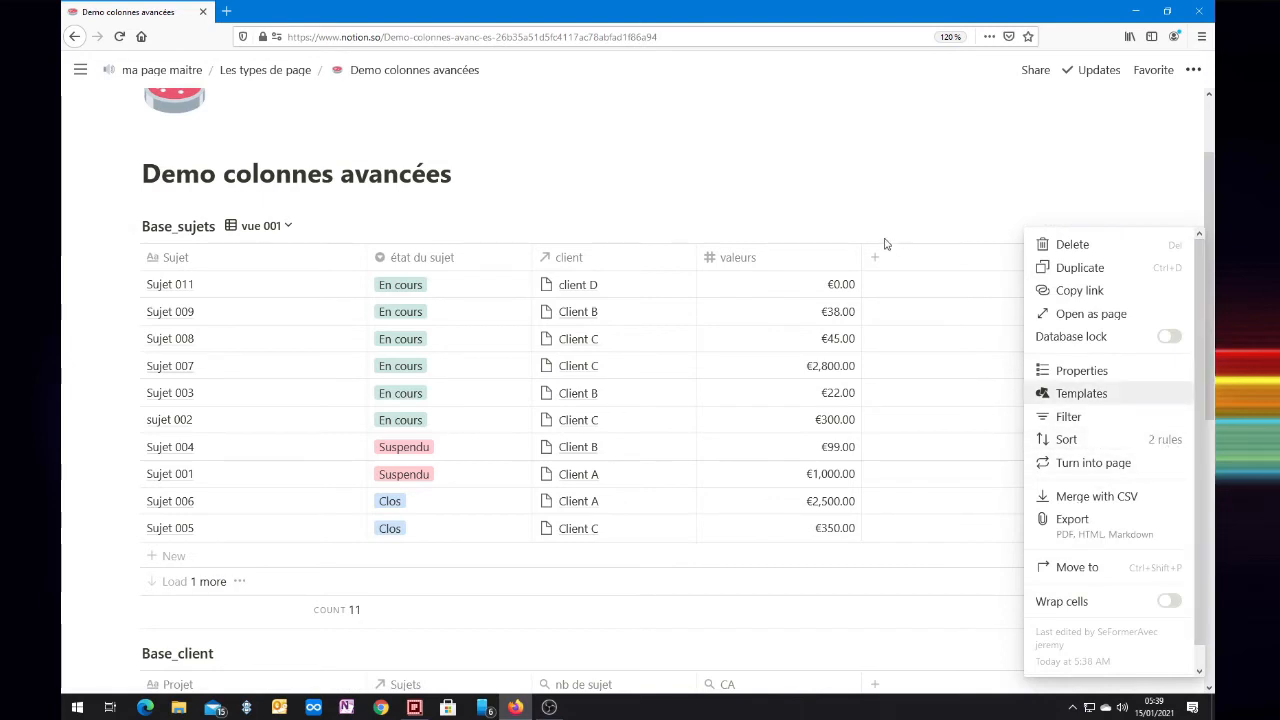
{"action": "left_click", "coordinate": [822, 208]}
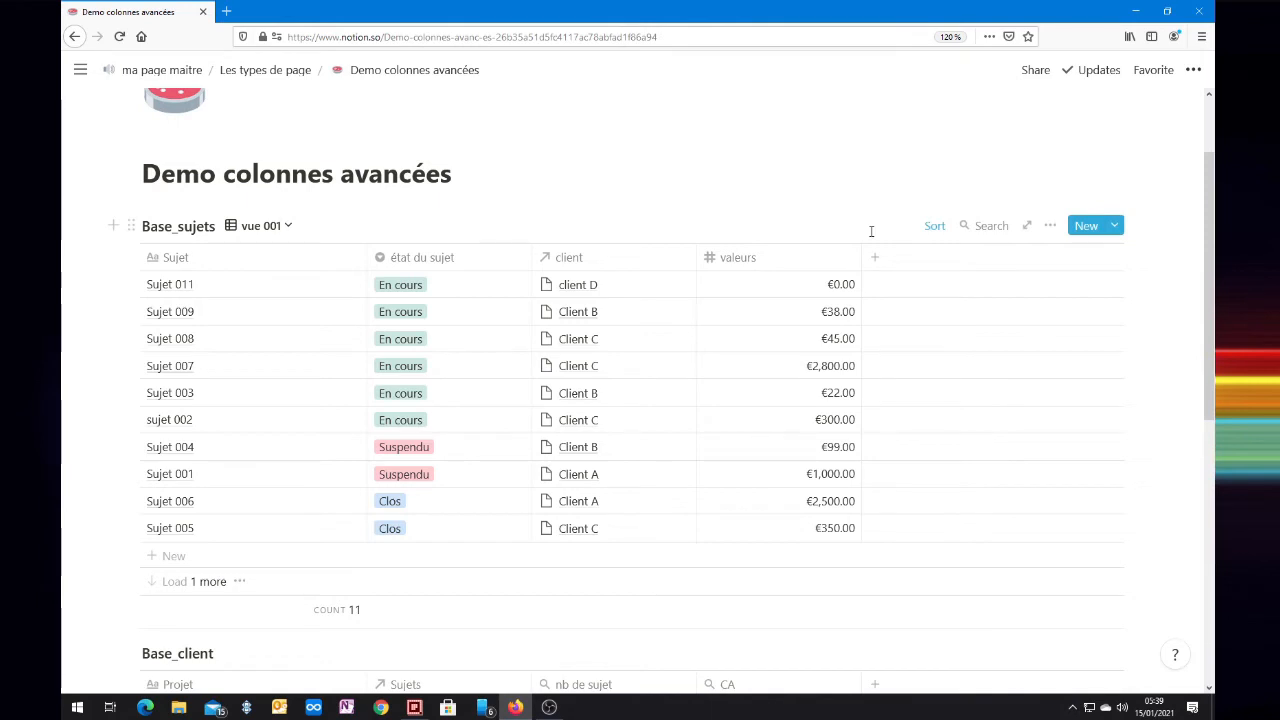
Step: Remove both the Sujet and the état du sujet sort rules from vue 001
{"action": "left_click", "coordinate": [934, 225]}
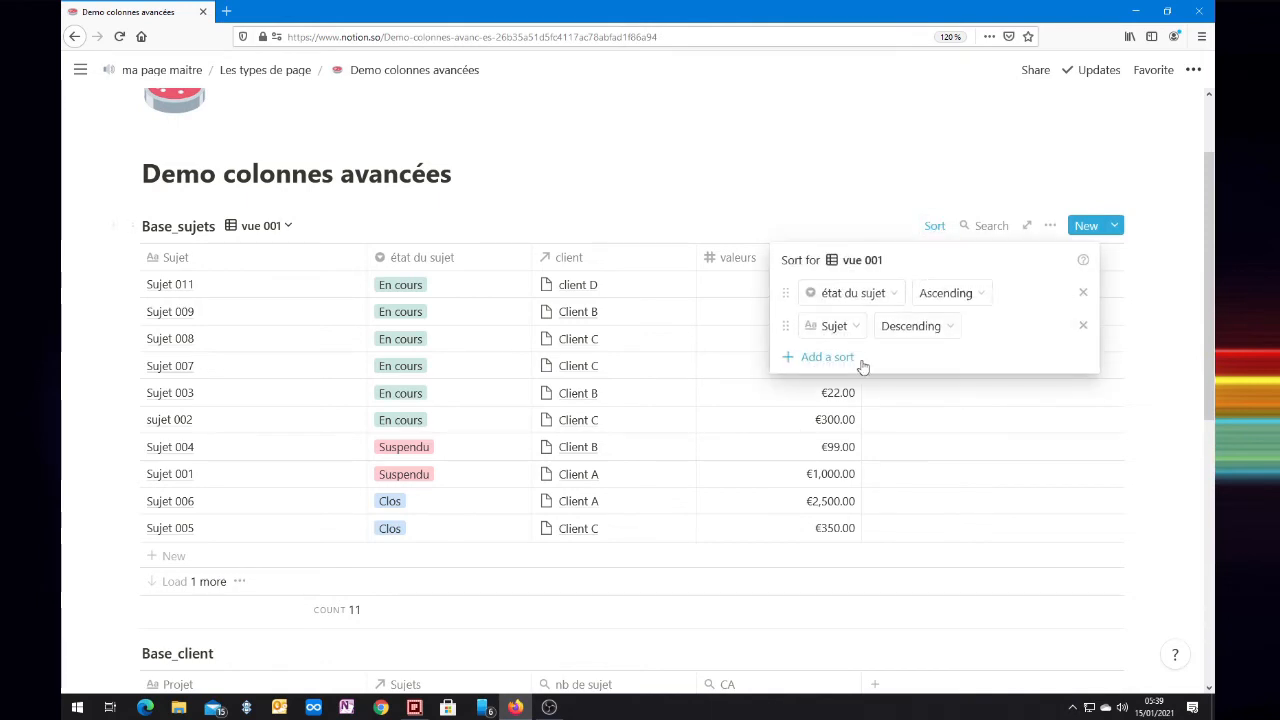
{"action": "left_click", "coordinate": [1085, 326]}
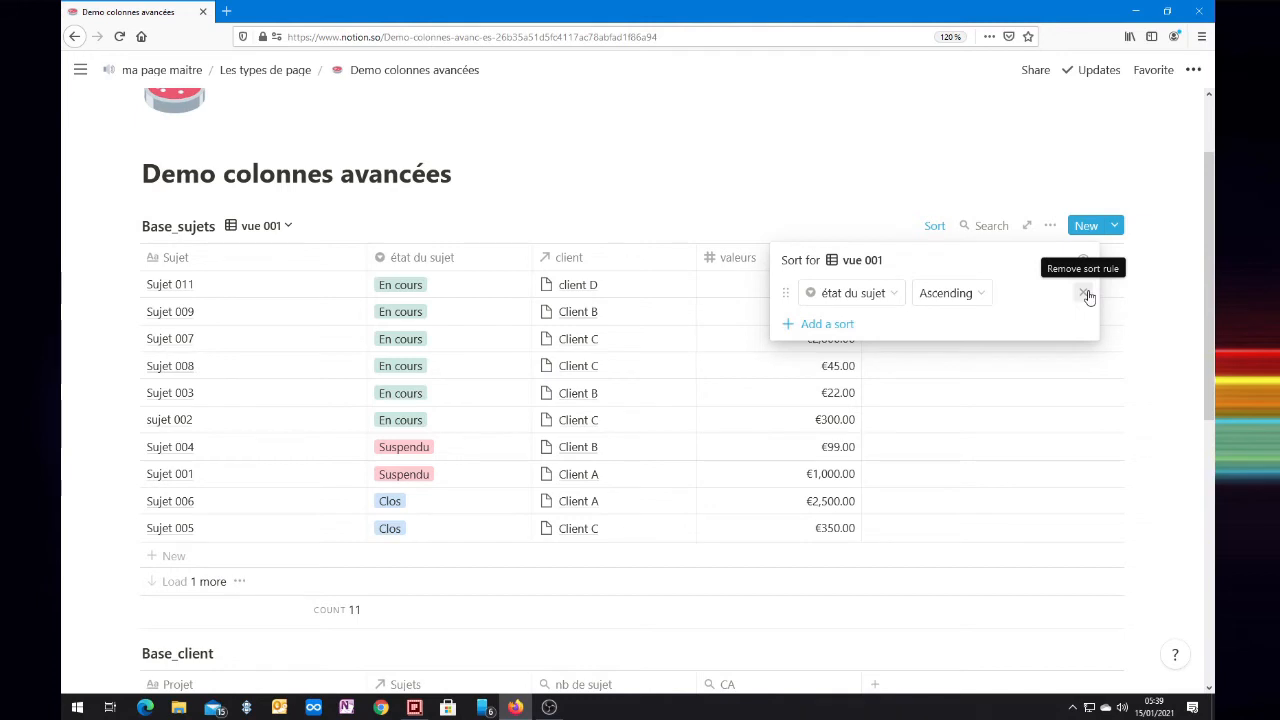
{"action": "left_click", "coordinate": [1086, 294]}
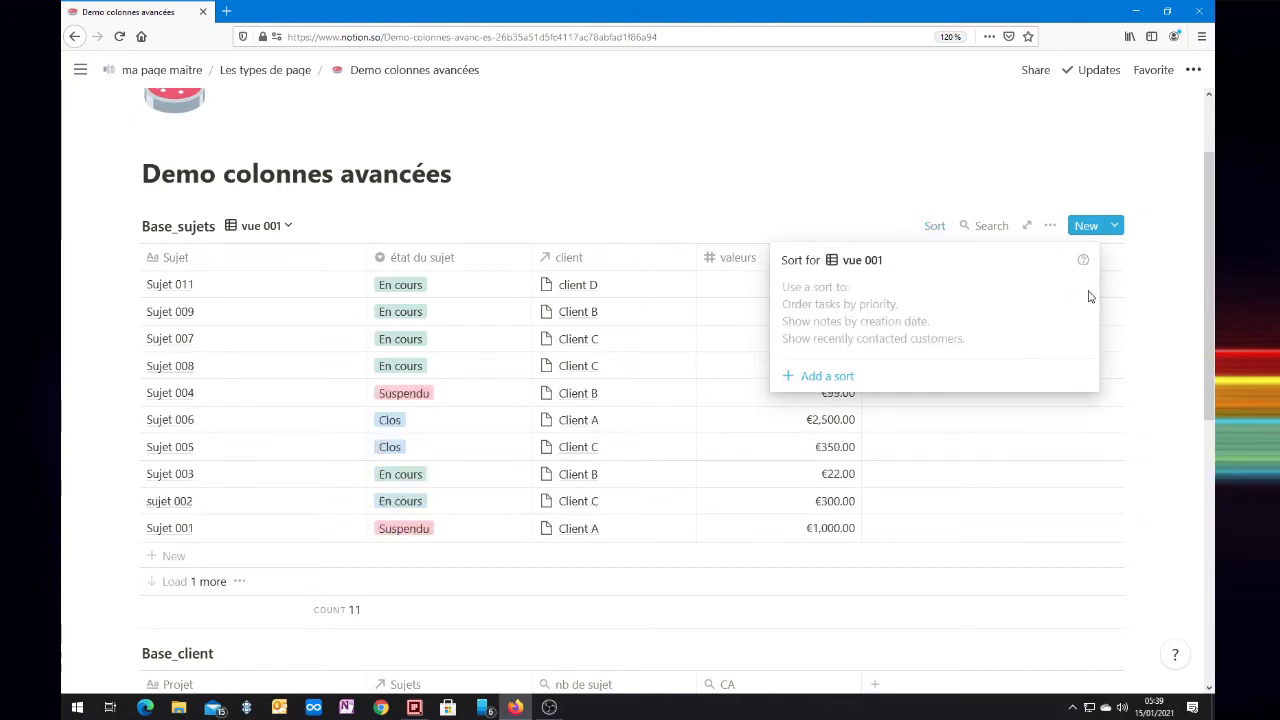
{"action": "left_click", "coordinate": [622, 200]}
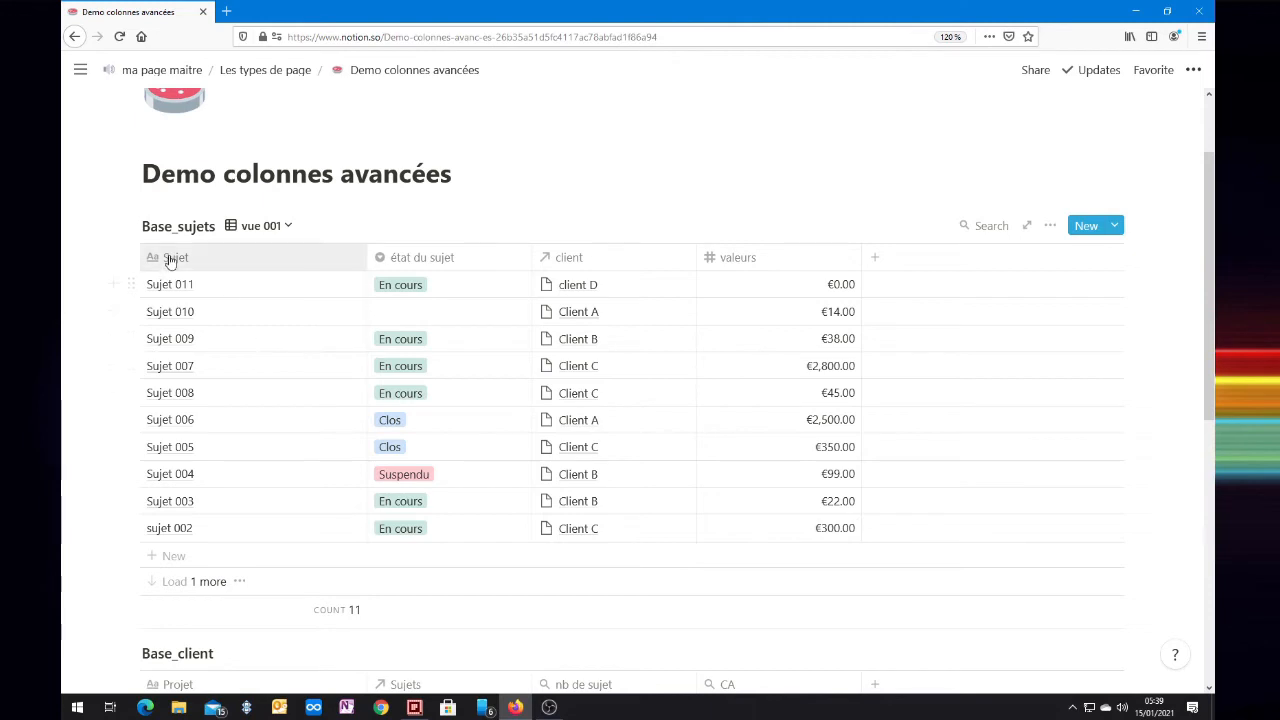
Step: Sort vue 001 in descending order directly from the Sujet column's own options
{"action": "left_click", "coordinate": [1050, 225]}
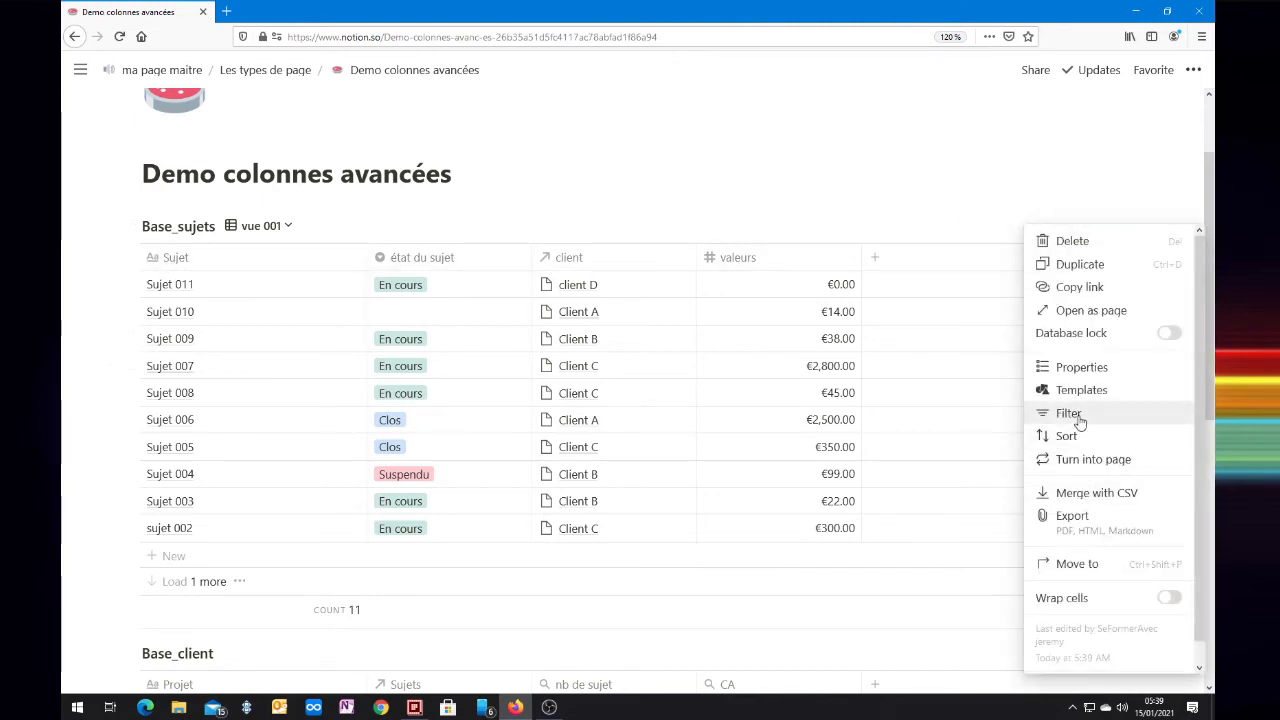
{"action": "left_click", "coordinate": [235, 270]}
{"action": "left_click", "coordinate": [210, 264]}
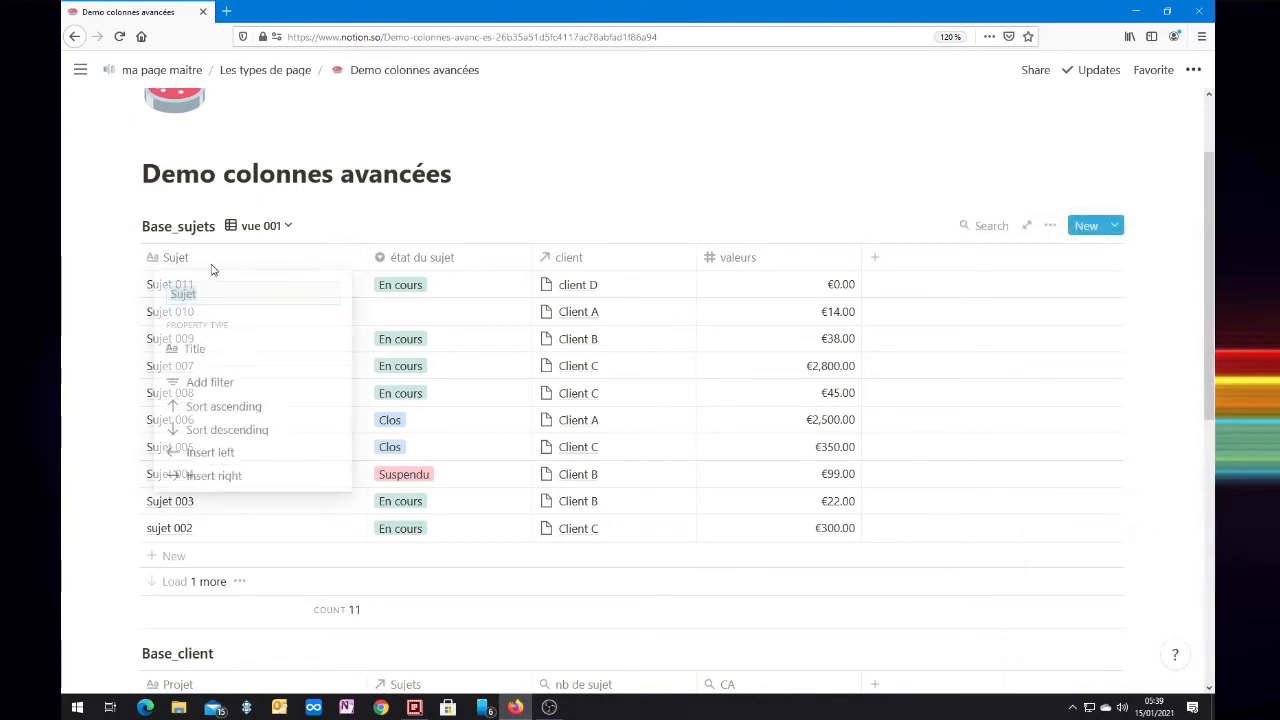
{"action": "left_click", "coordinate": [242, 437]}
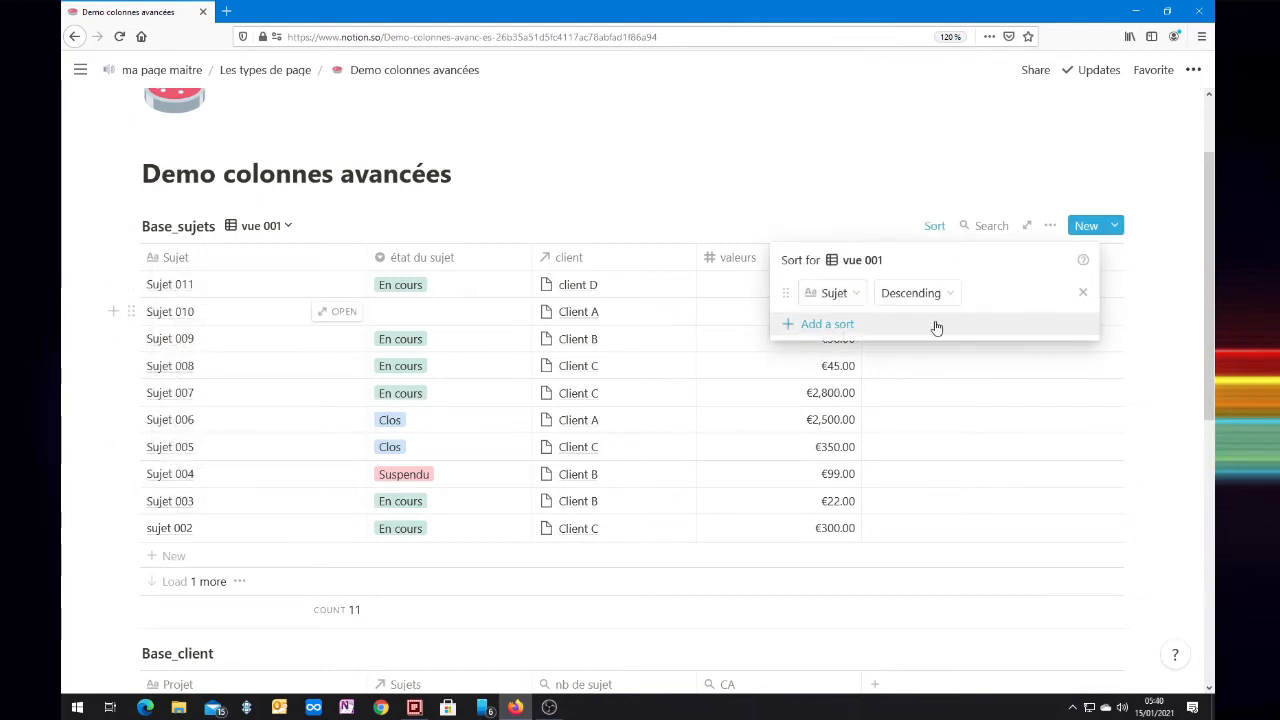
{"action": "left_click", "coordinate": [1071, 432]}
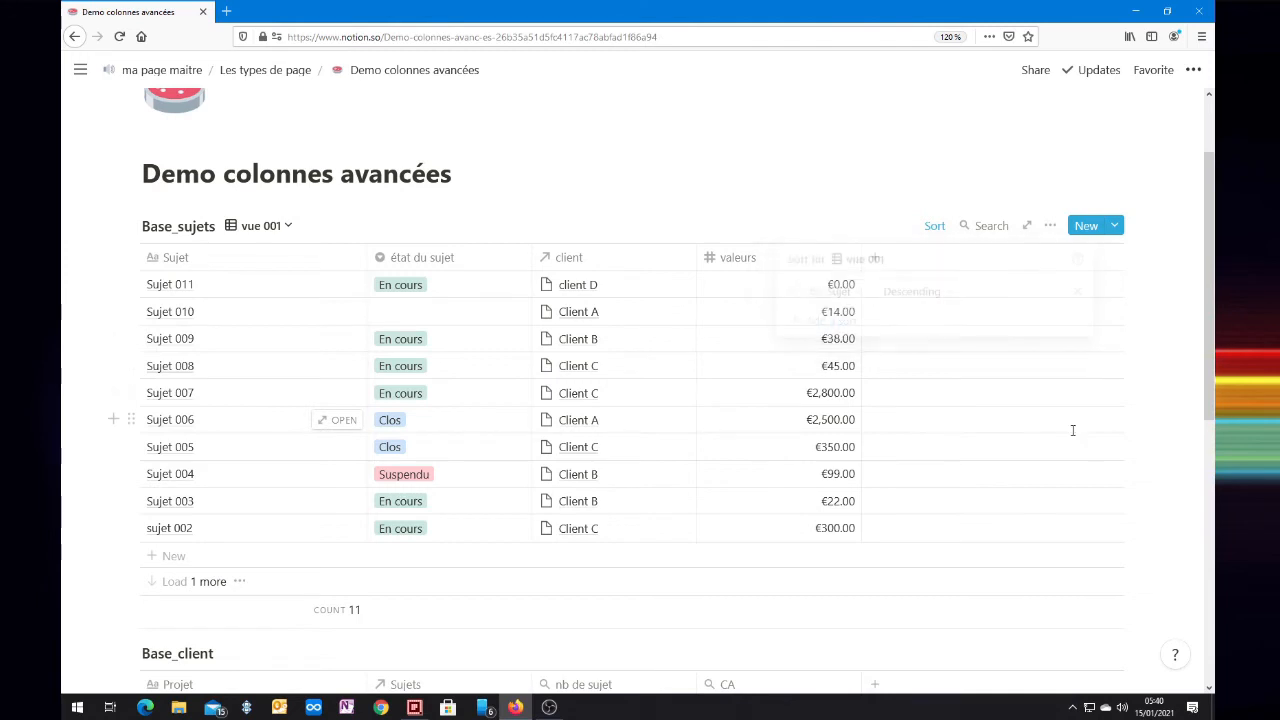
Step: Switch the order of the Sujet sort rule in vue 001 to Ascending
{"action": "left_click", "coordinate": [929, 227]}
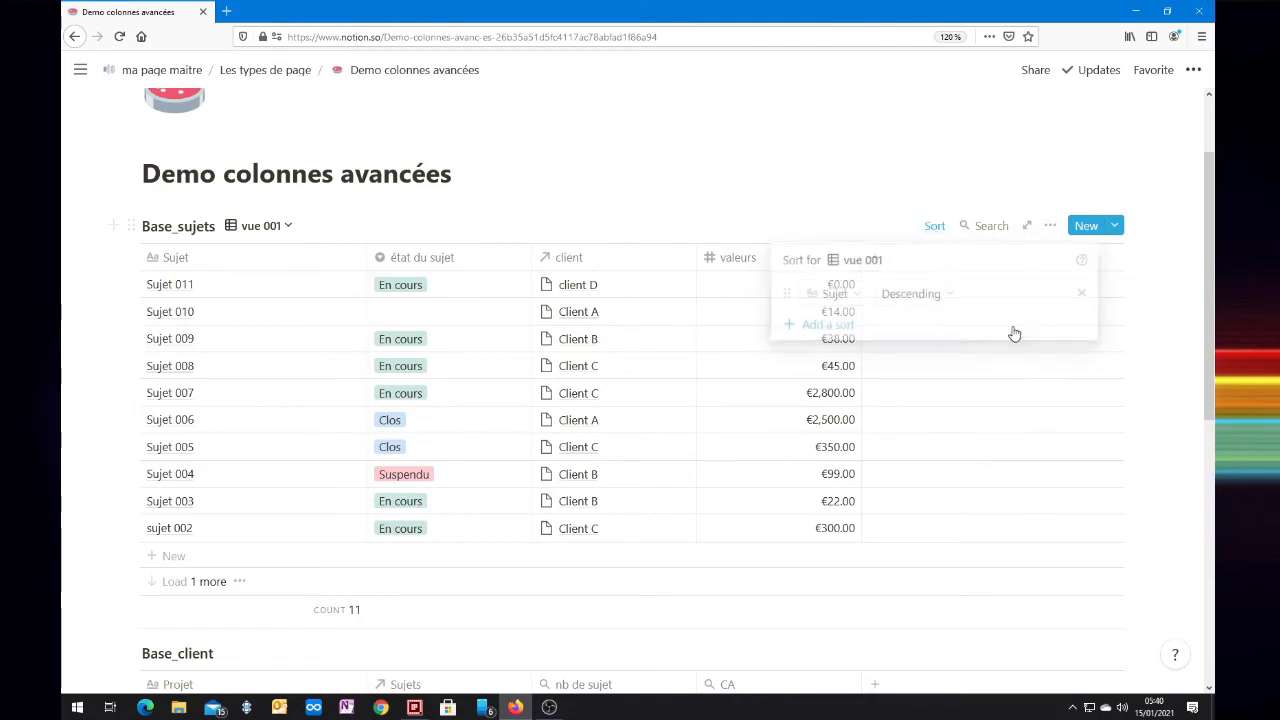
{"action": "left_click", "coordinate": [955, 300]}
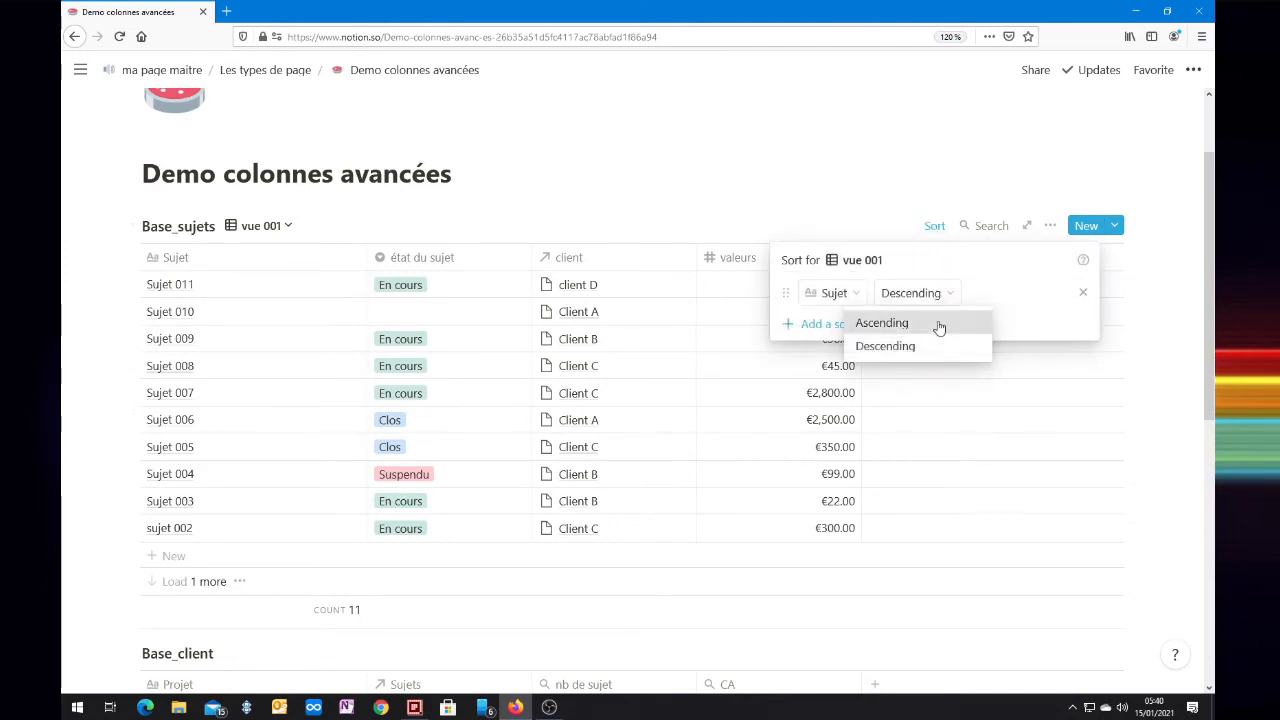
{"action": "left_click", "coordinate": [940, 325]}
{"action": "left_click", "coordinate": [726, 205]}
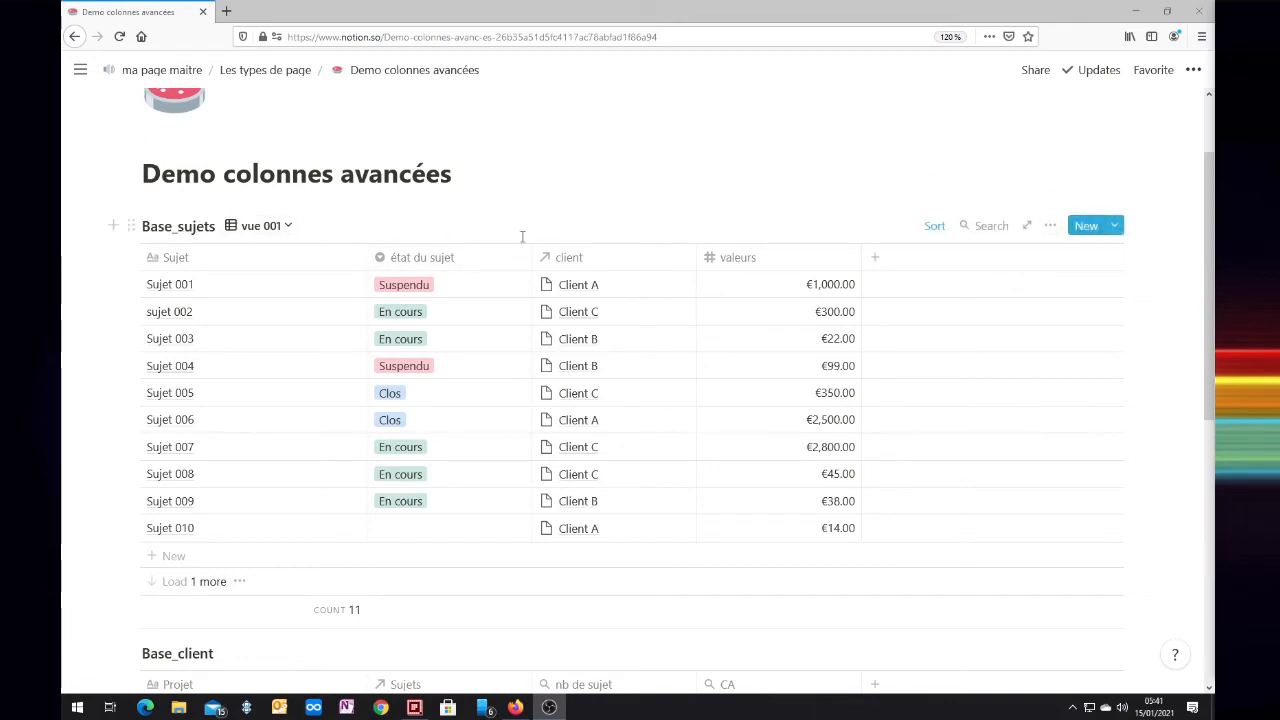
Step: Add a filter to vue 001 on the Sujet property with the condition Is and the value 001
{"action": "left_click", "coordinate": [1050, 228]}
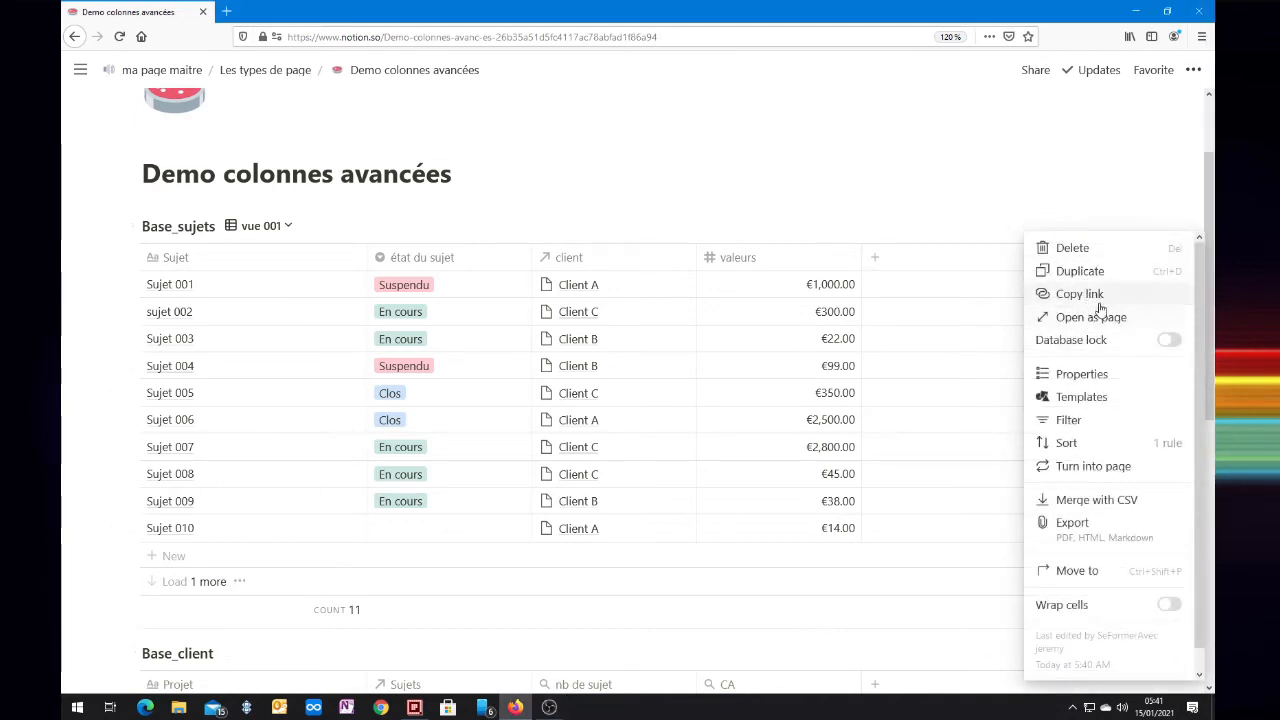
{"action": "left_click", "coordinate": [1075, 421]}
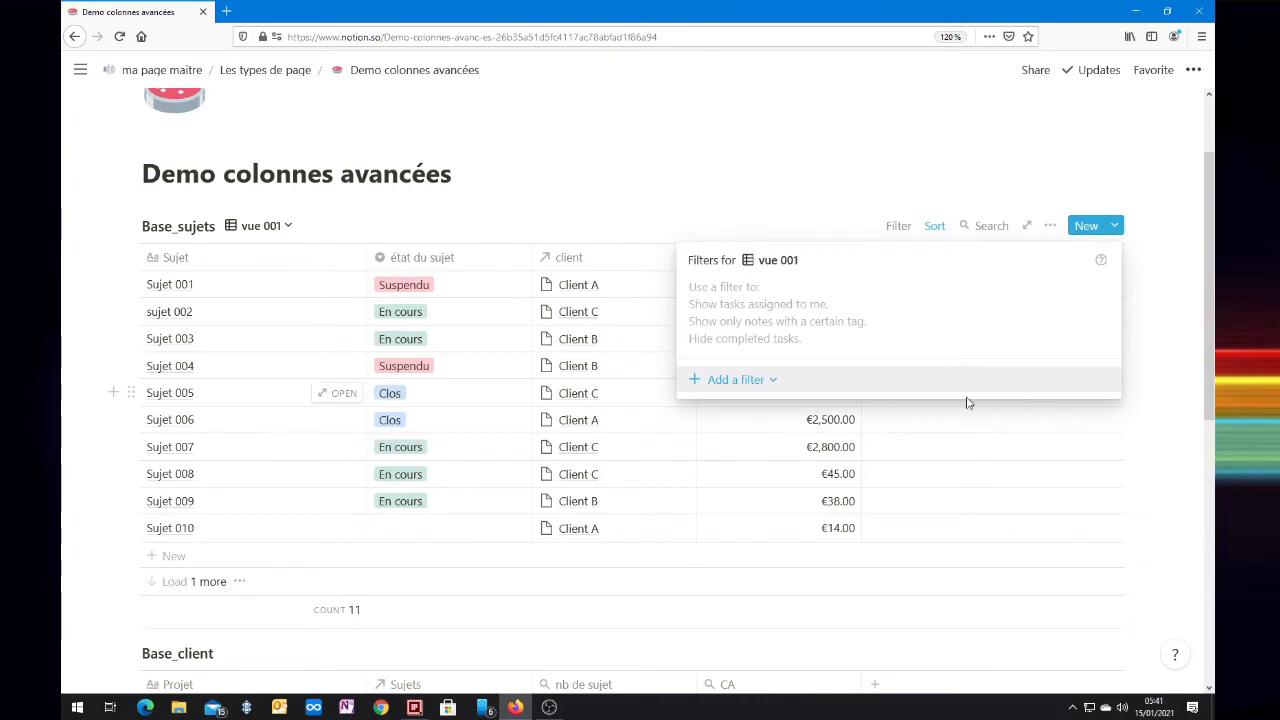
{"action": "left_click", "coordinate": [748, 380]}
{"action": "left_click", "coordinate": [735, 409]}
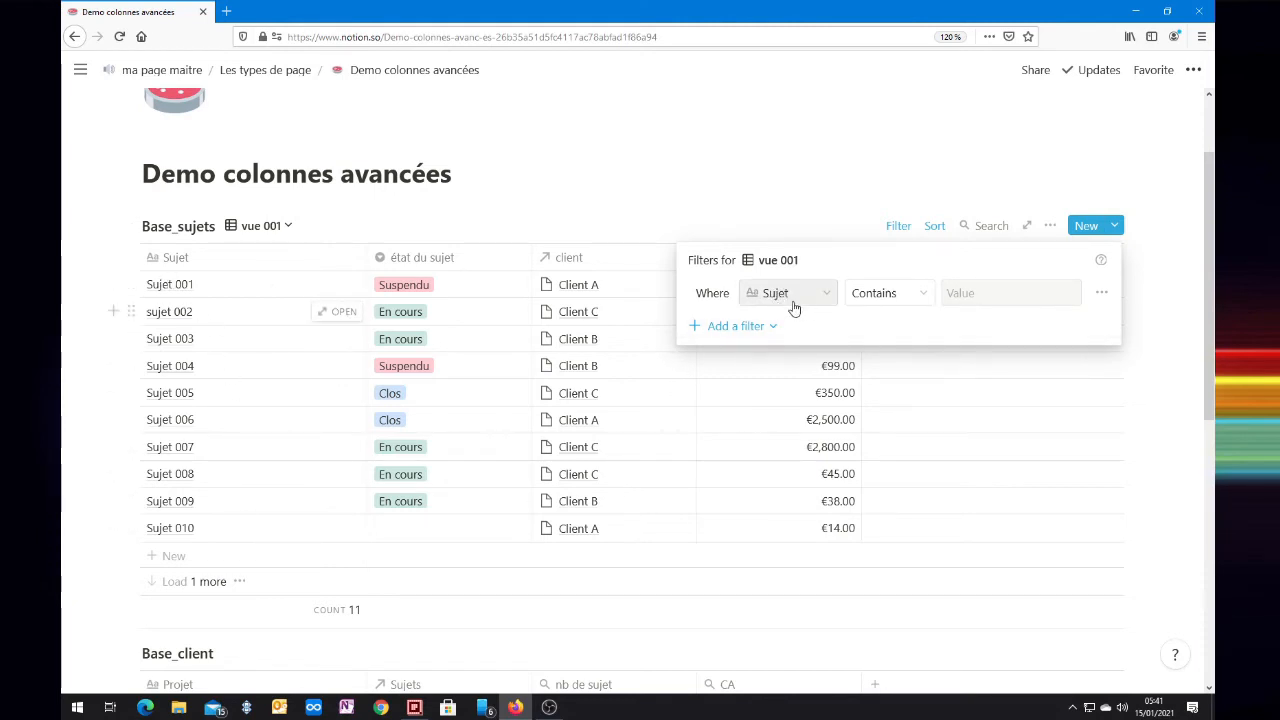
{"action": "left_click", "coordinate": [918, 295]}
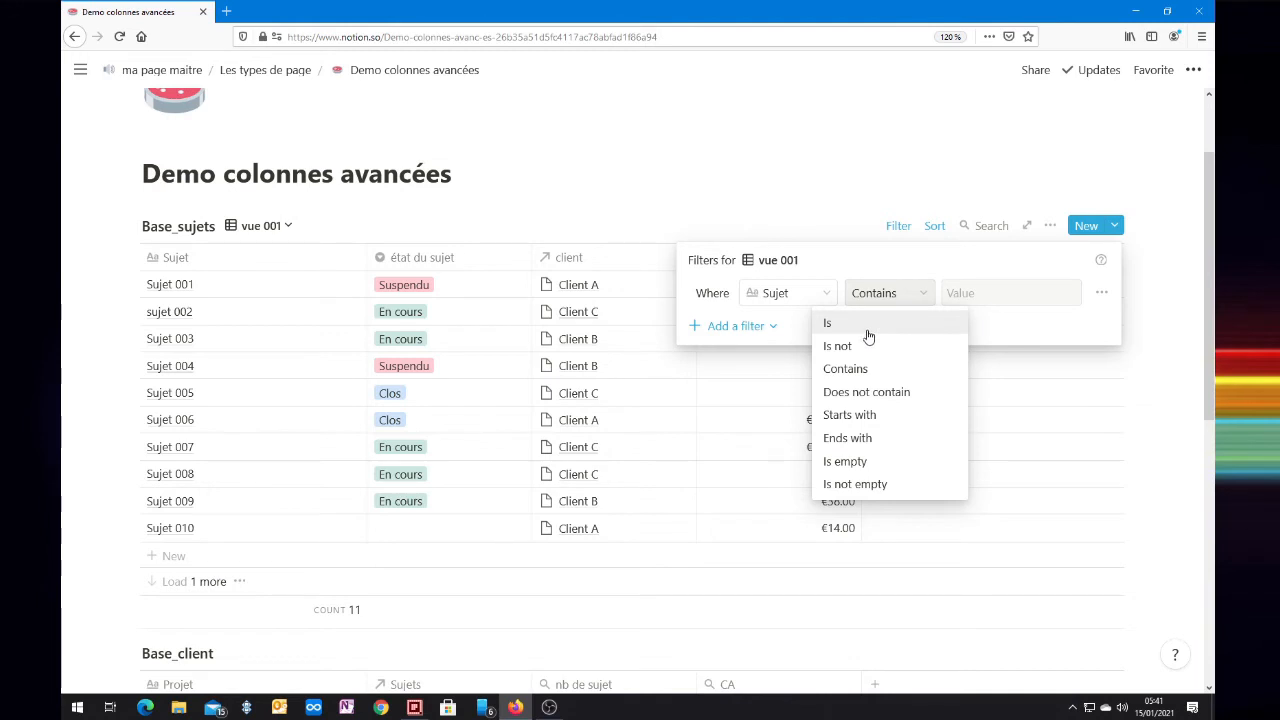
{"action": "left_click", "coordinate": [848, 327]}
{"action": "left_click", "coordinate": [965, 297]}
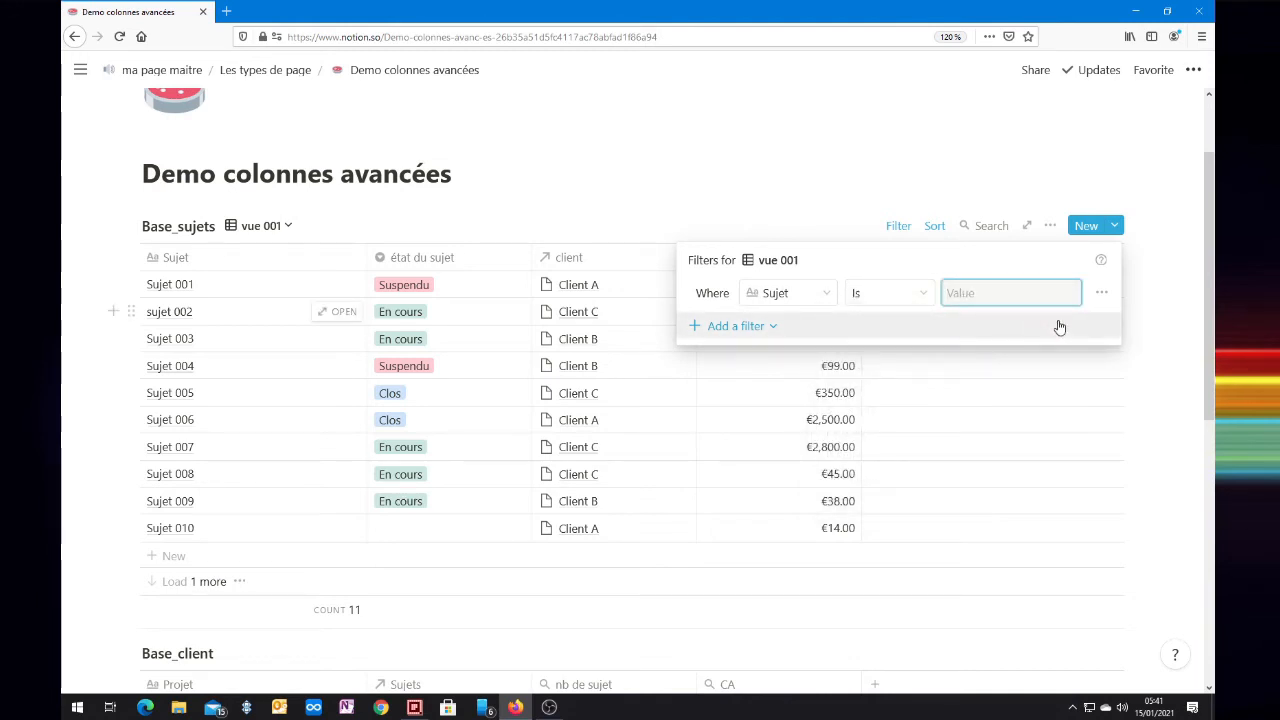
{"action": "type", "text": "001"}
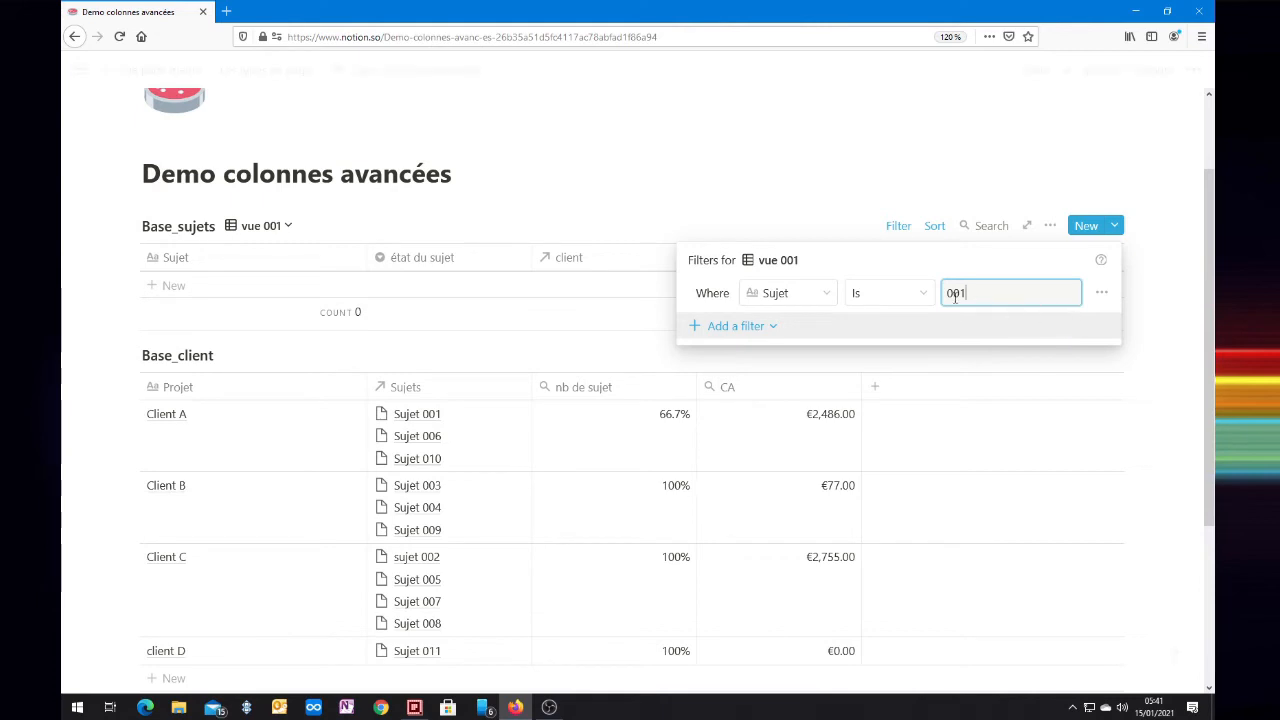
Step: Change the Sujet filter to Contains with the value 01, and try Does not contain with the same value
{"action": "left_click", "coordinate": [924, 294]}
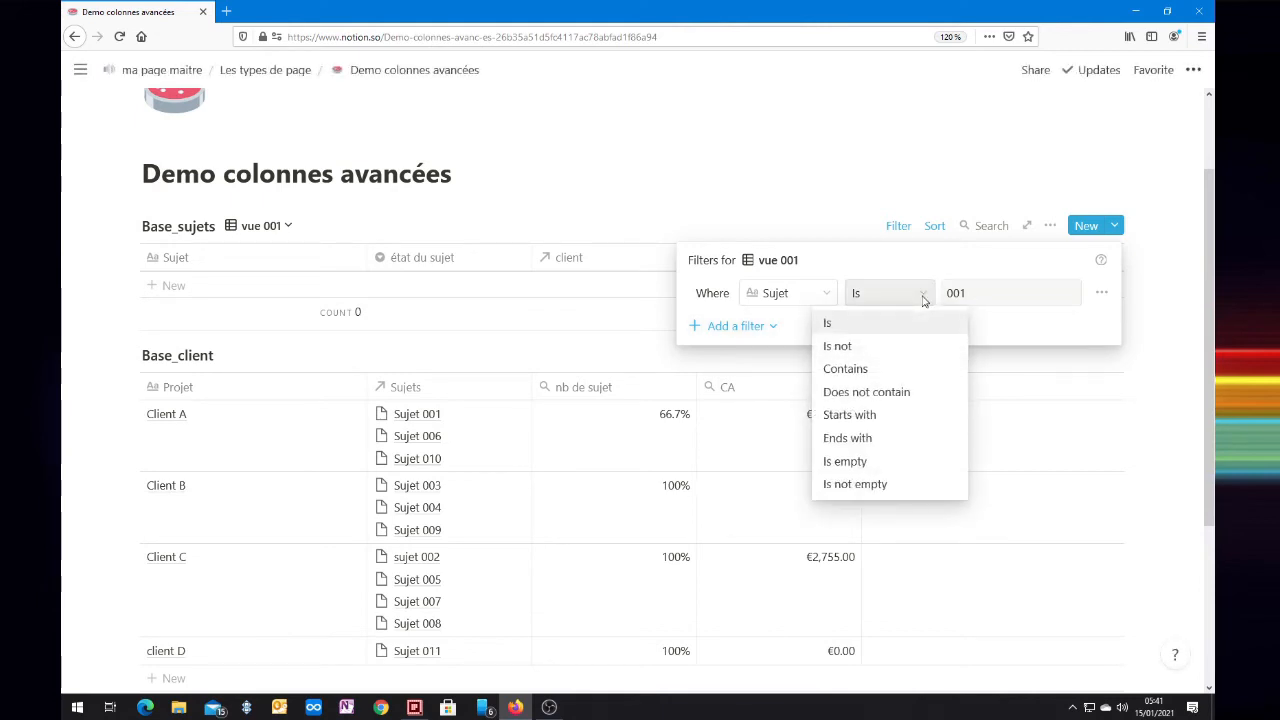
{"action": "left_click", "coordinate": [855, 368]}
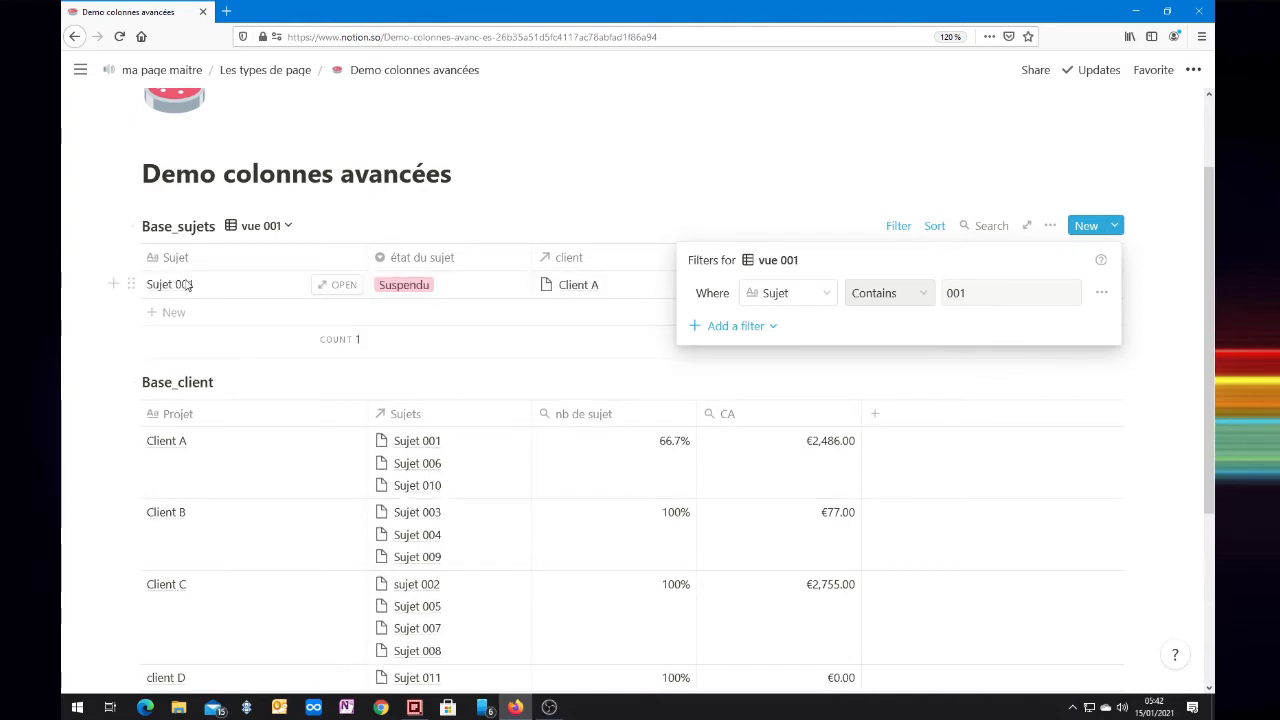
{"action": "left_click", "coordinate": [953, 292]}
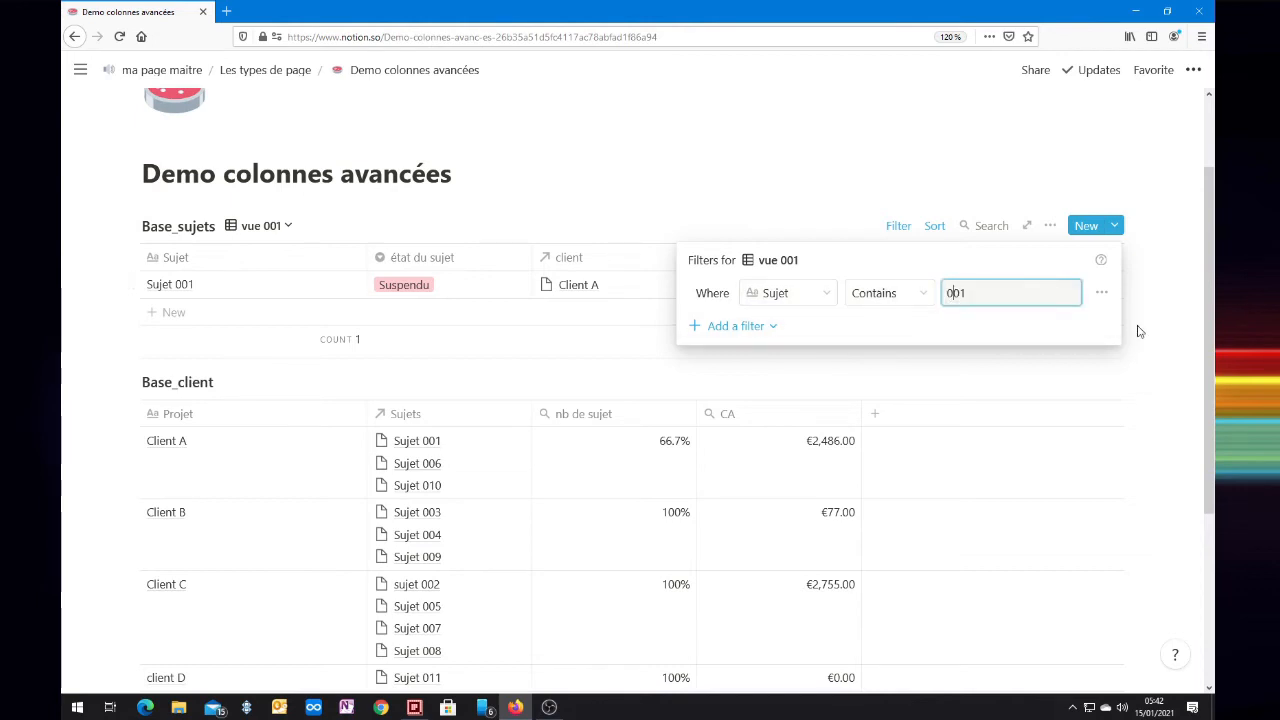
{"action": "key", "text": "BackSpace"}
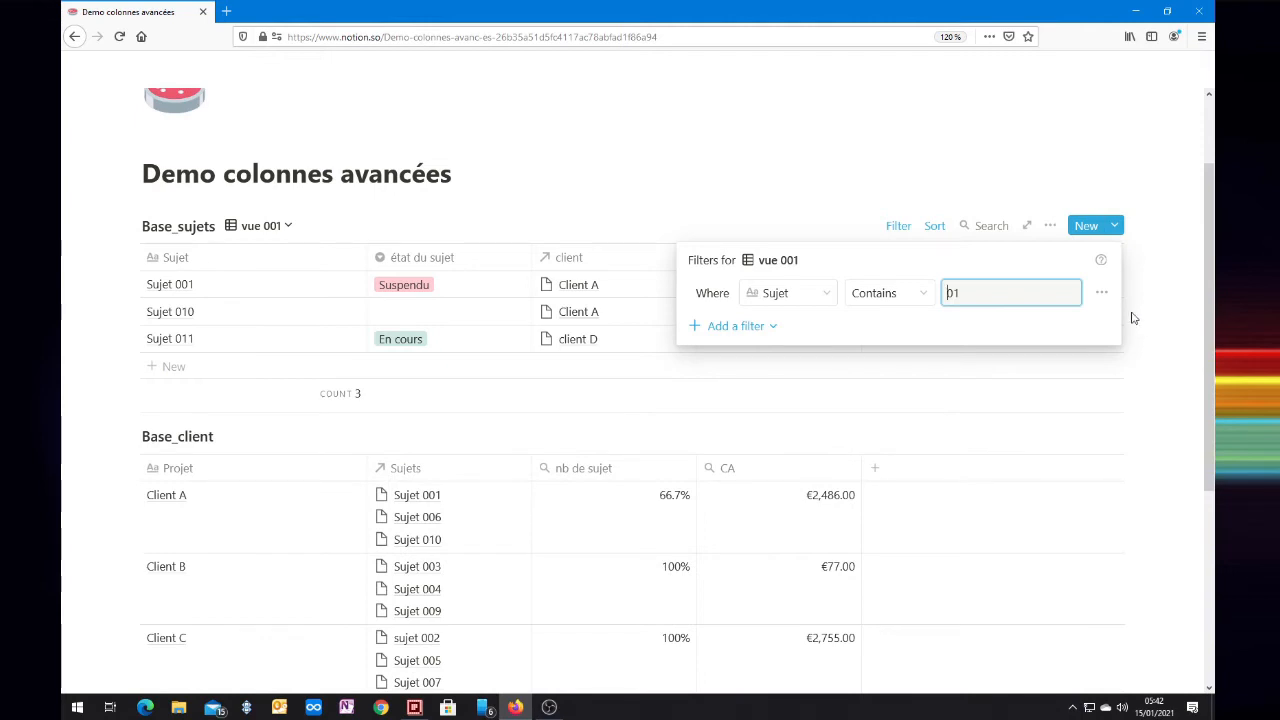
{"action": "left_click", "coordinate": [903, 292]}
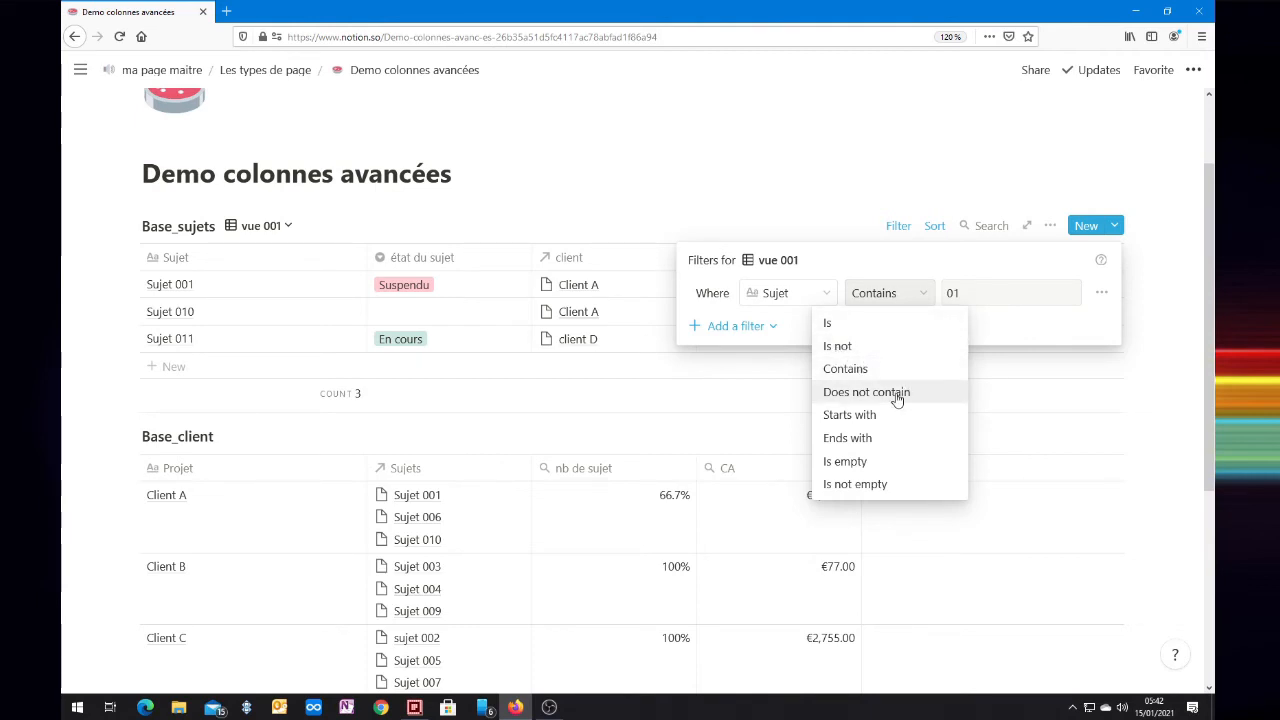
{"action": "left_click", "coordinate": [847, 398]}
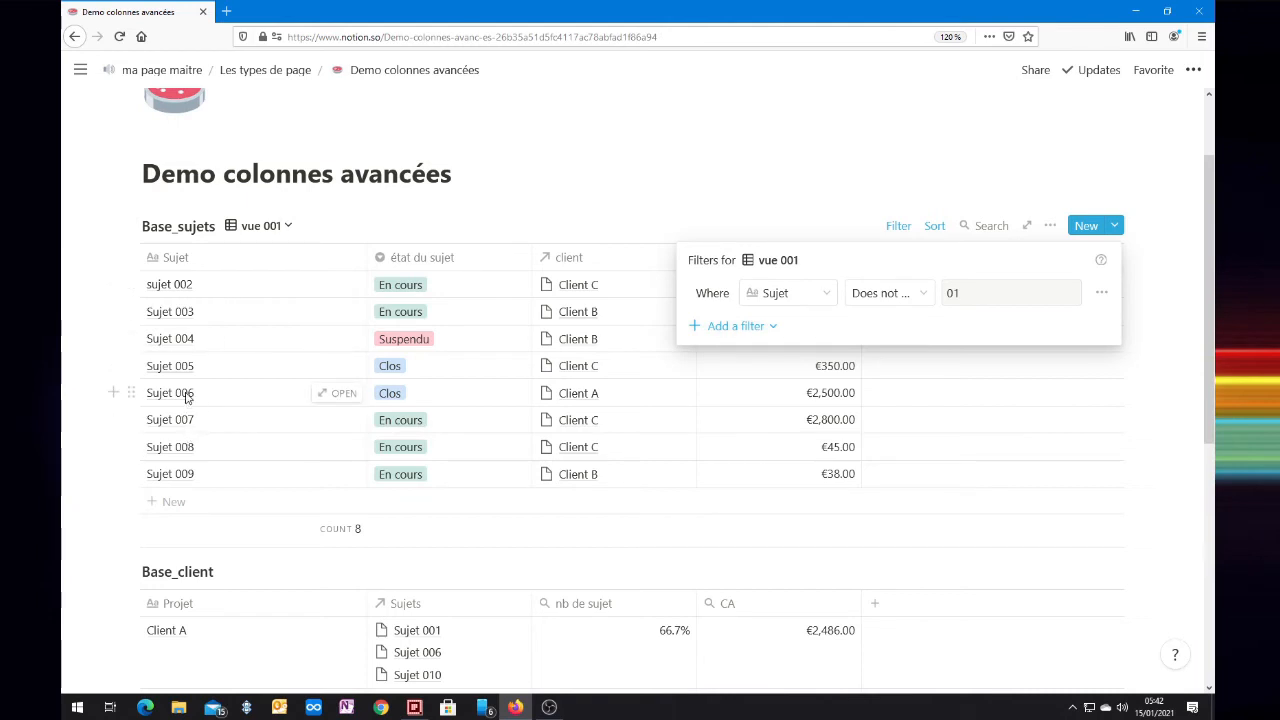
Step: Set the Sujet filter to Contains suj, and capitalise the first letter of the value to make it Suj
{"action": "left_click", "coordinate": [892, 300]}
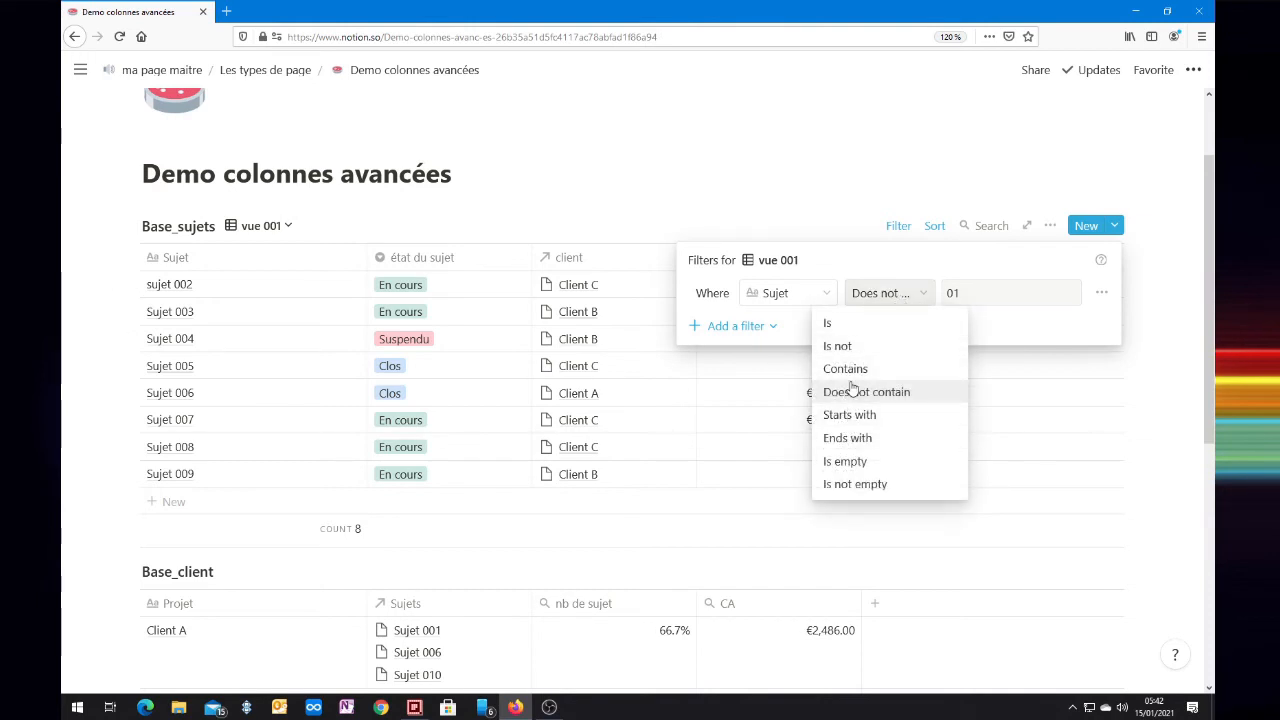
{"action": "left_click", "coordinate": [845, 368]}
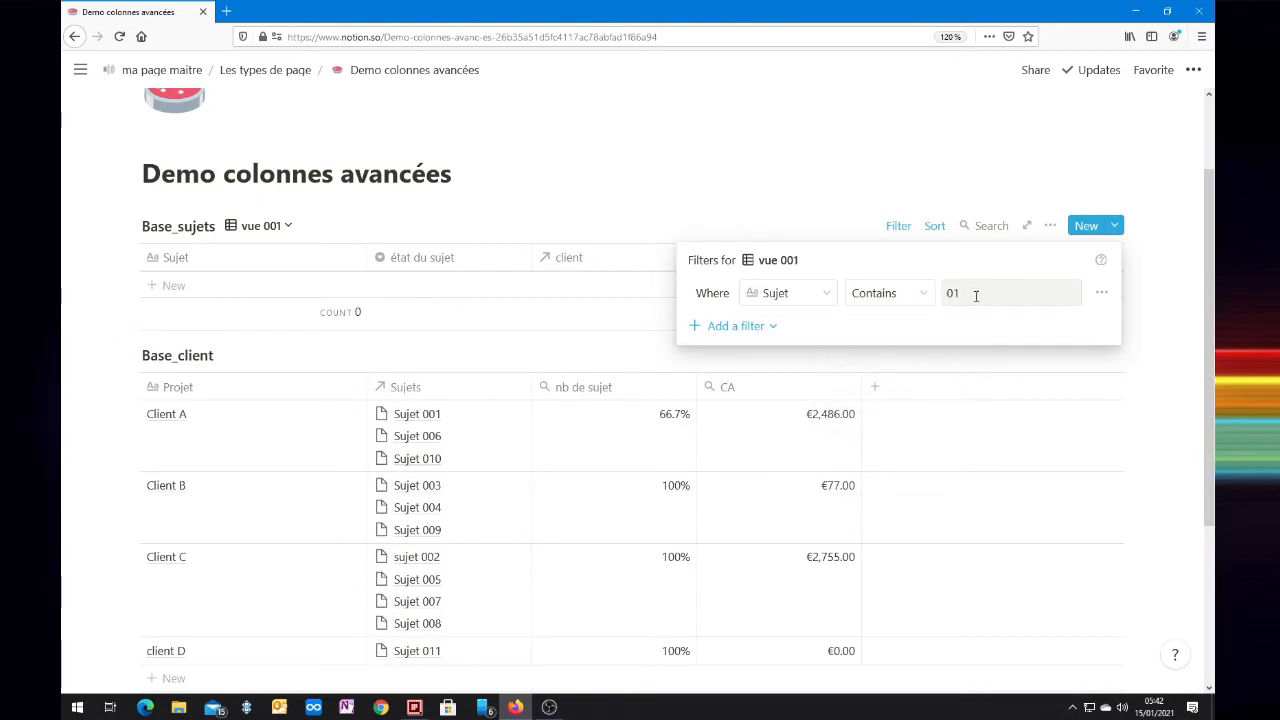
{"action": "left_click_drag", "start_coordinate": [962, 291], "coordinate": [942, 291]}
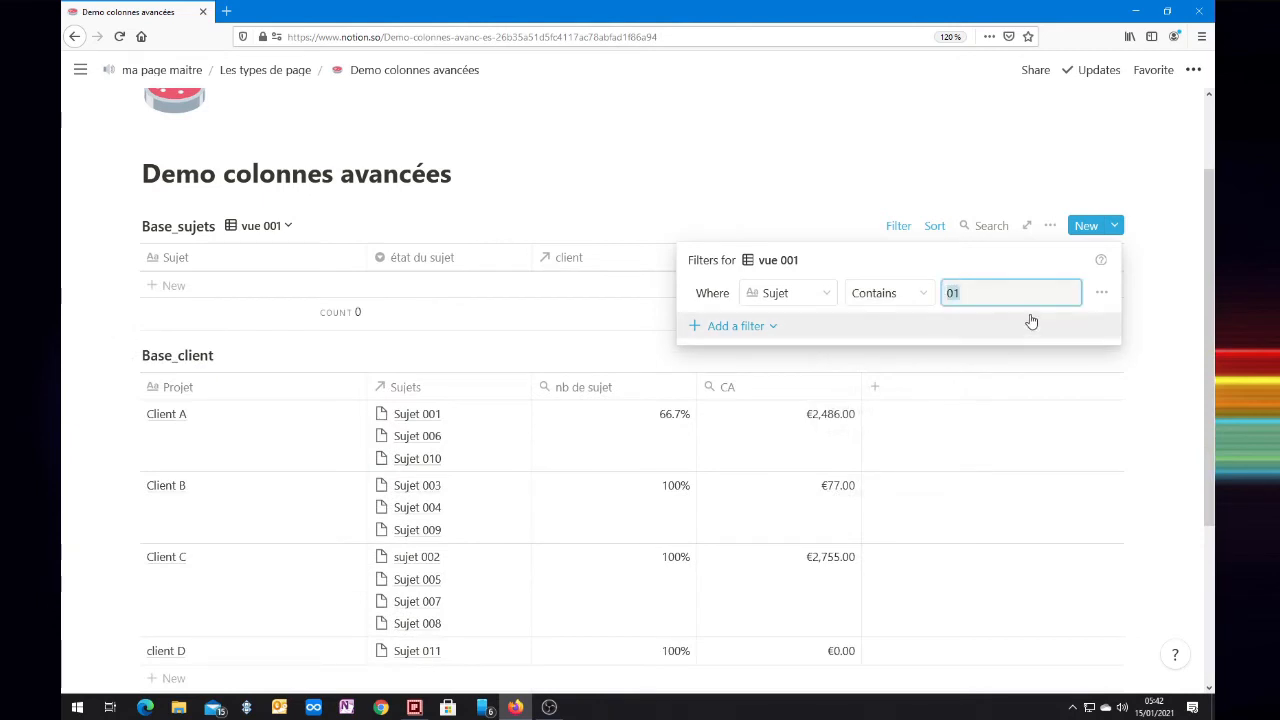
{"action": "type", "text": "suj"}
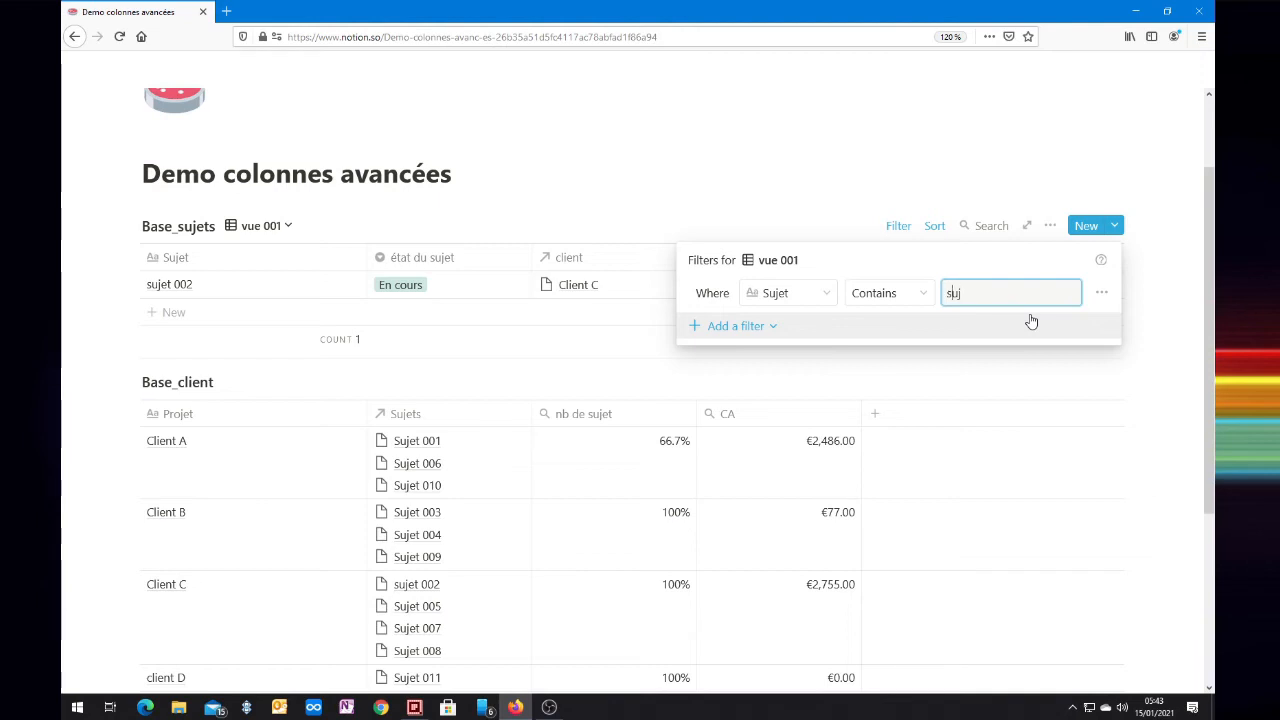
{"action": "key", "text": "BackSpace"}
{"action": "type", "text": "S"}
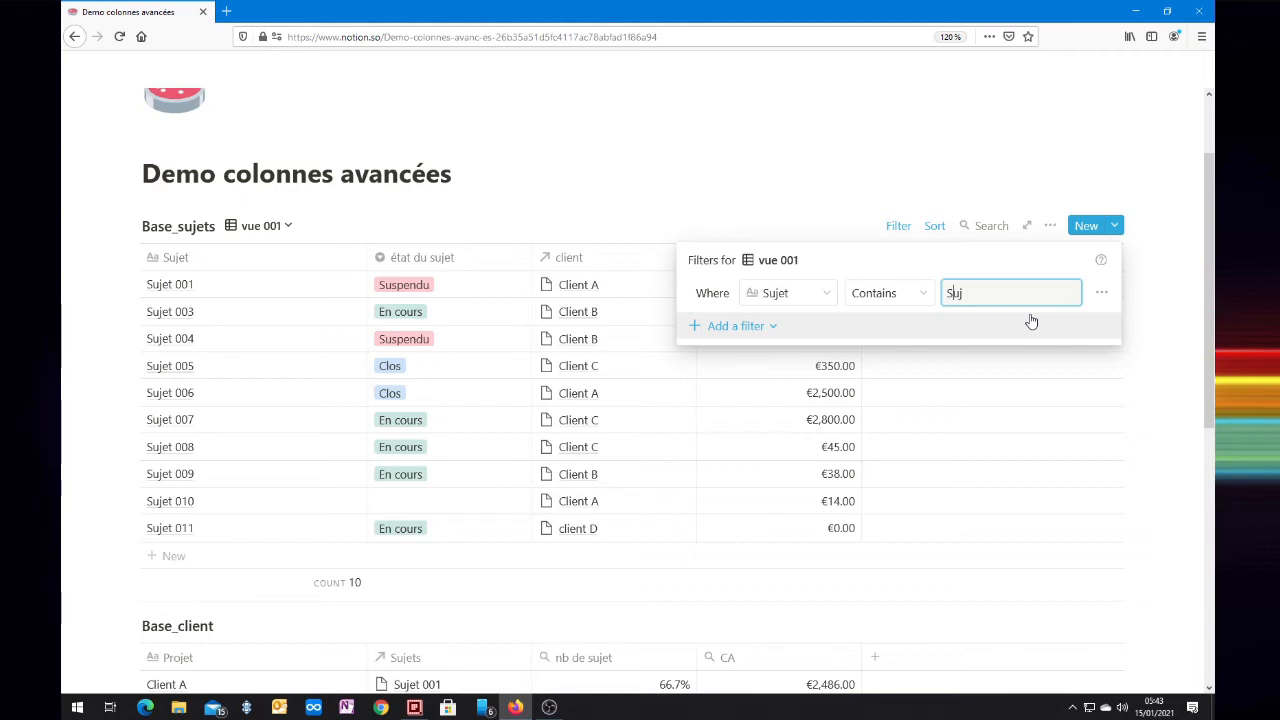
Step: Set the Sujet filter's condition to Ends with and its value to 1
{"action": "left_click", "coordinate": [920, 300]}
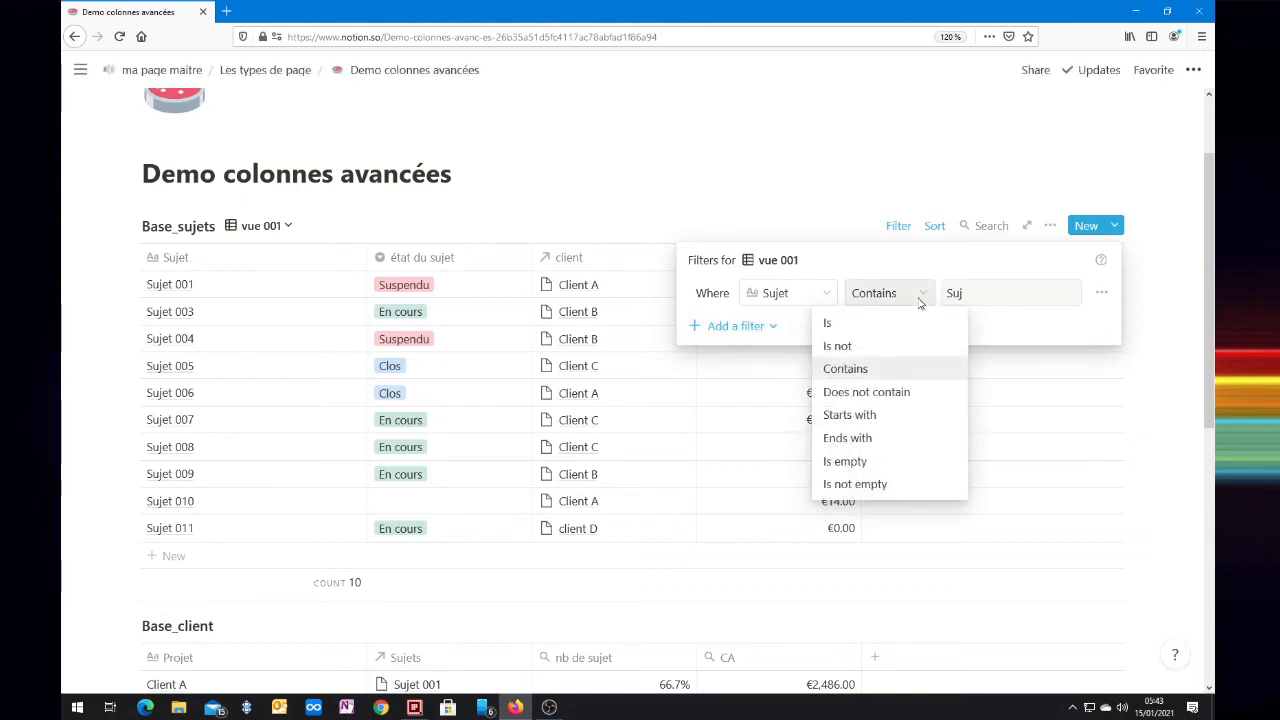
{"action": "left_click", "coordinate": [874, 446]}
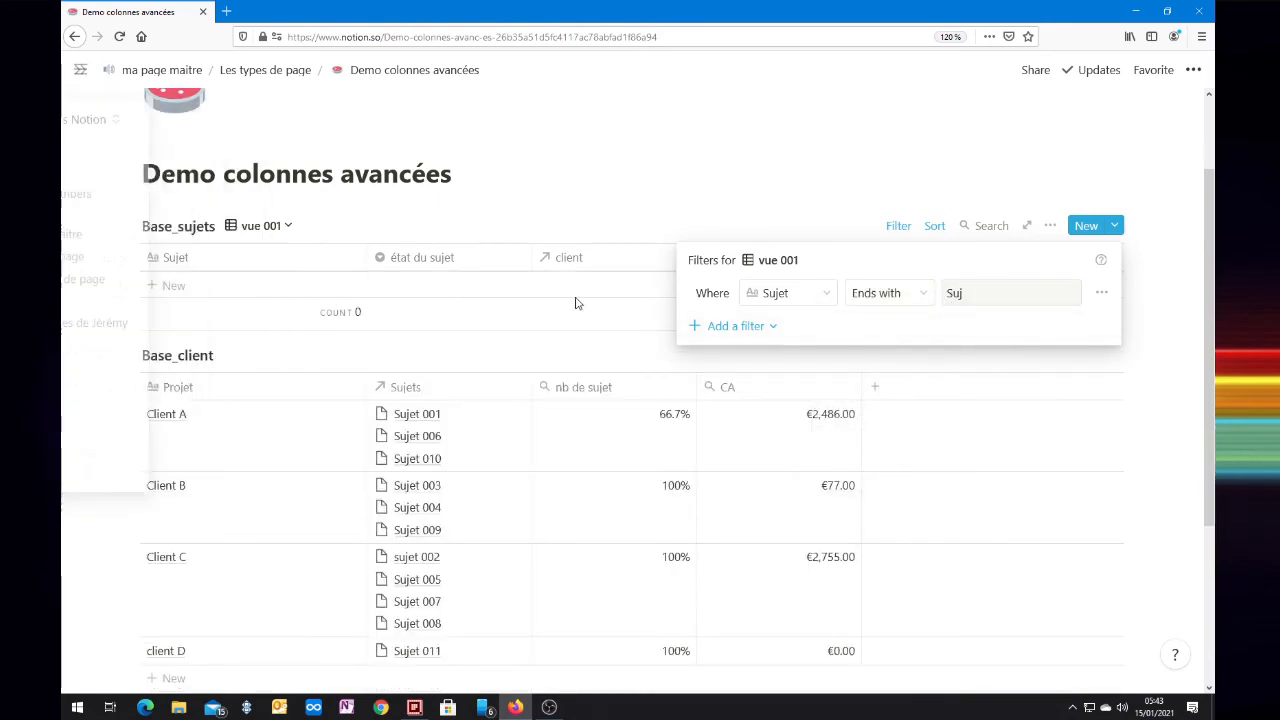
{"action": "left_click_drag", "start_coordinate": [961, 293], "coordinate": [945, 296]}
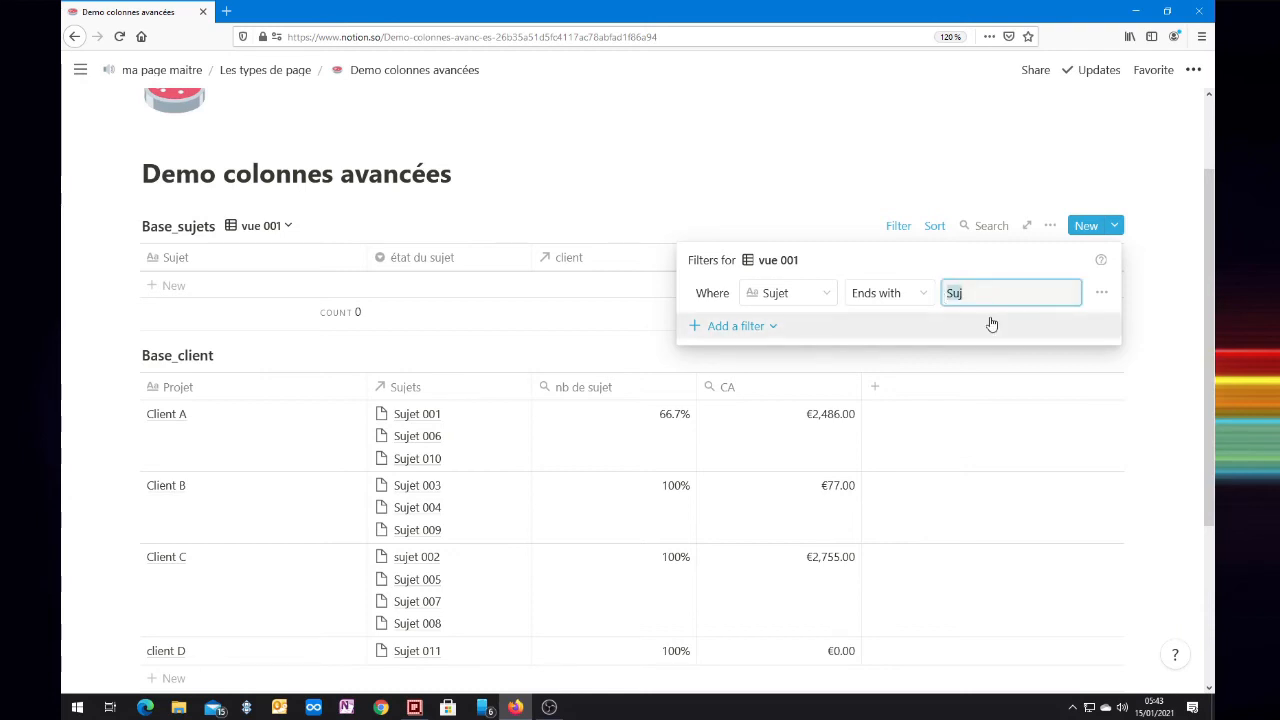
{"action": "type", "text": "1"}
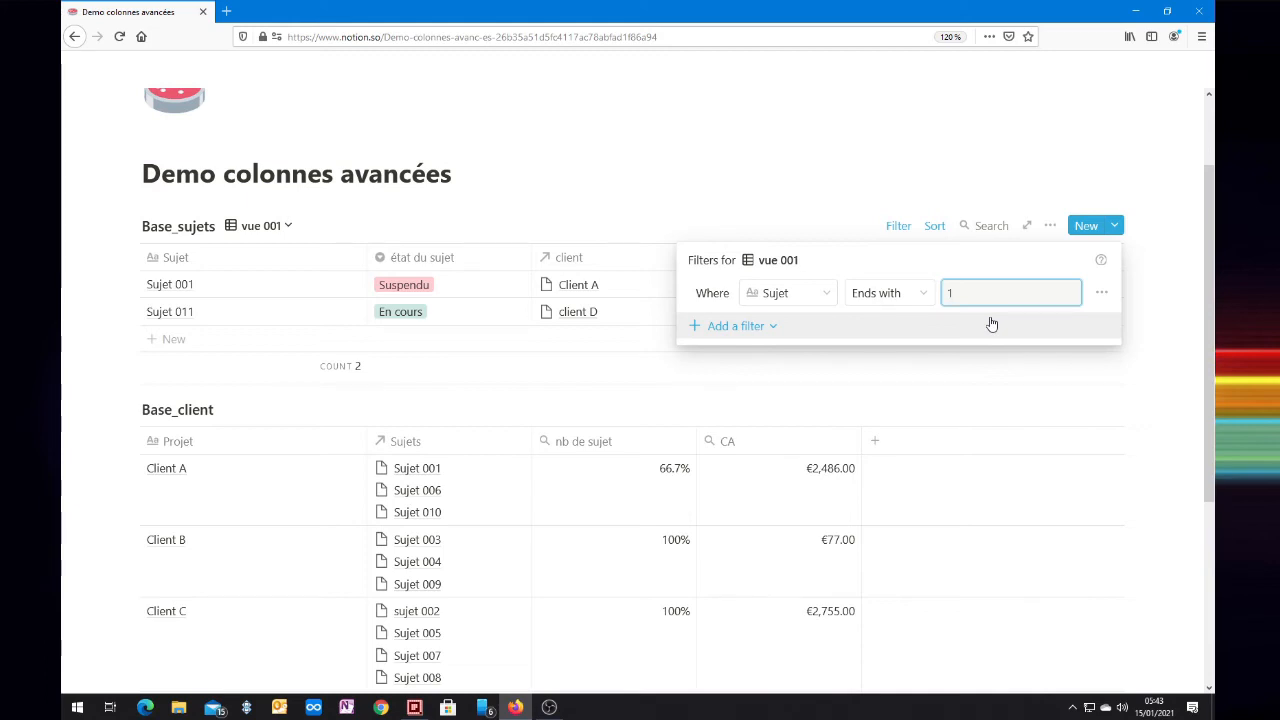
{"action": "left_click", "coordinate": [926, 293]}
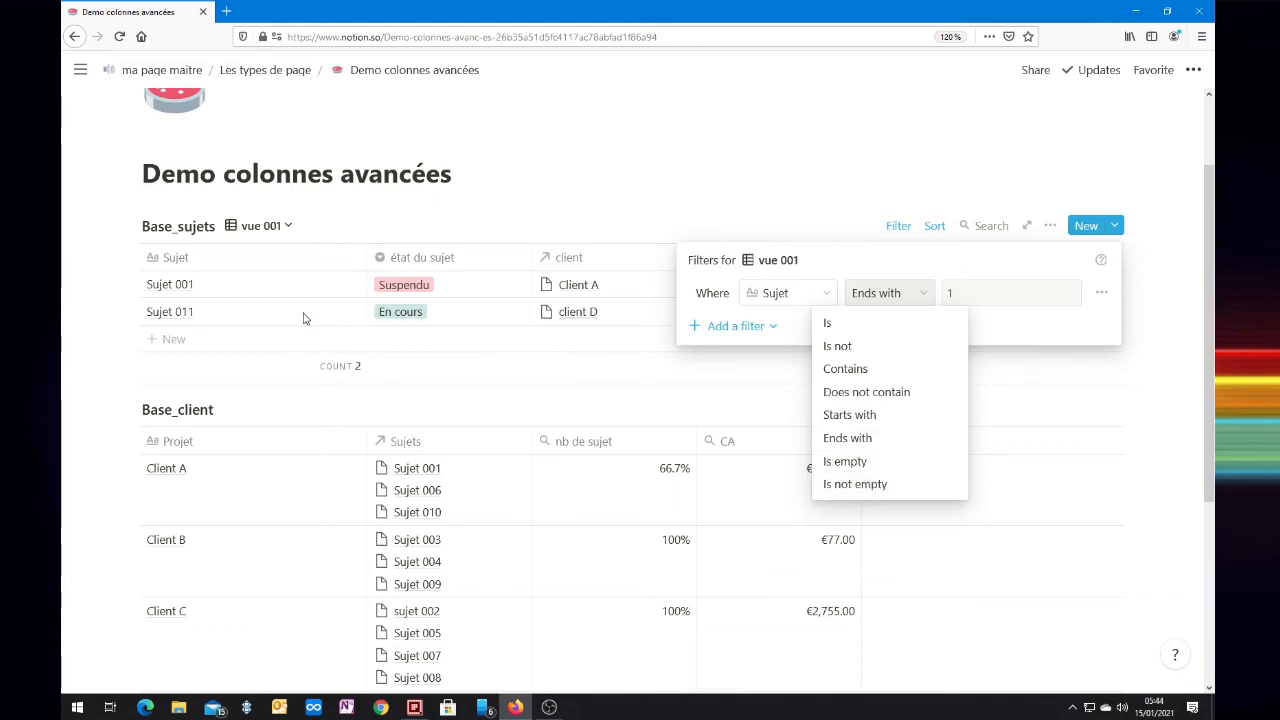
{"action": "left_click", "coordinate": [897, 258]}
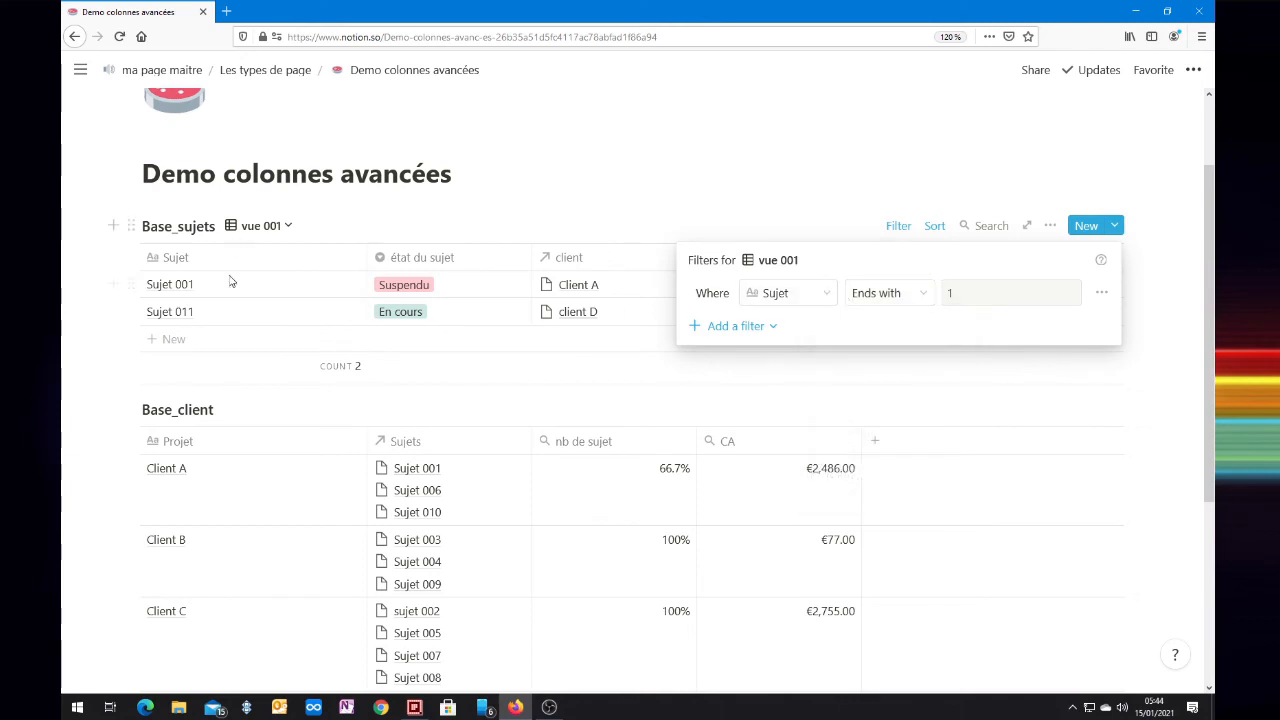
Step: Switch the vue 001 filter to the état du sujet property with the condition Is and the option En cours
{"action": "left_click", "coordinate": [816, 292]}
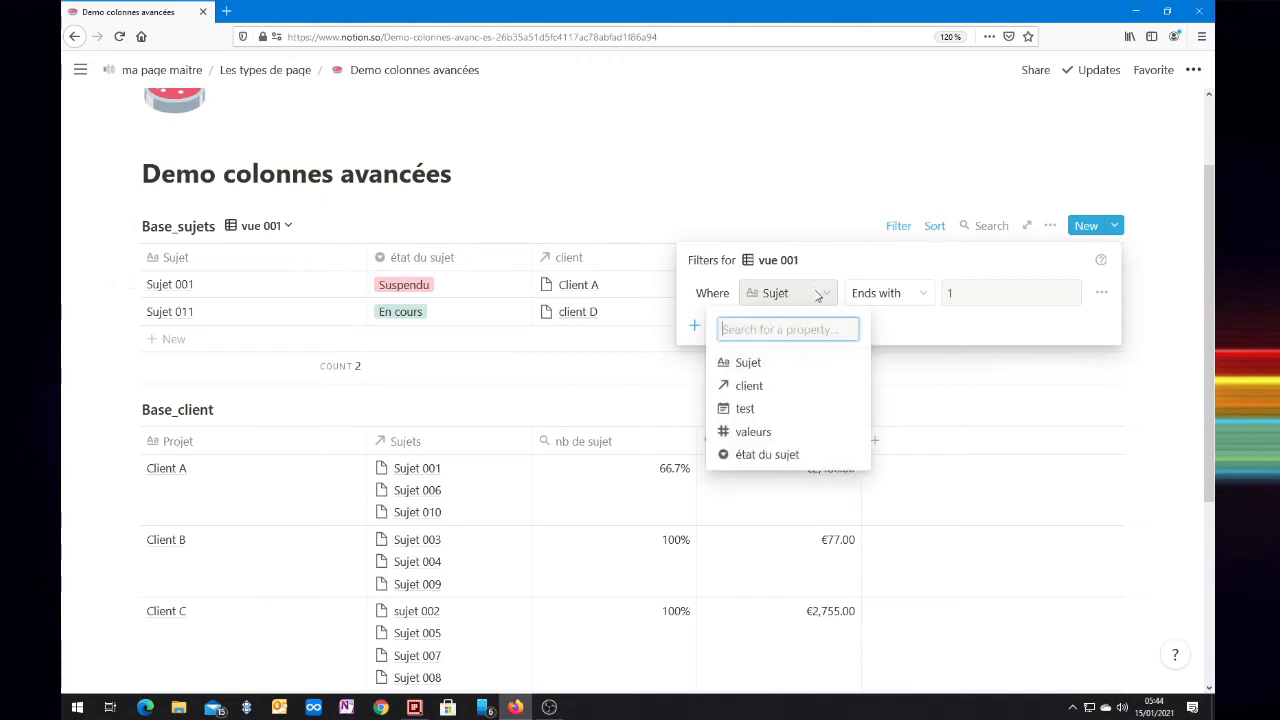
{"action": "left_click", "coordinate": [771, 456]}
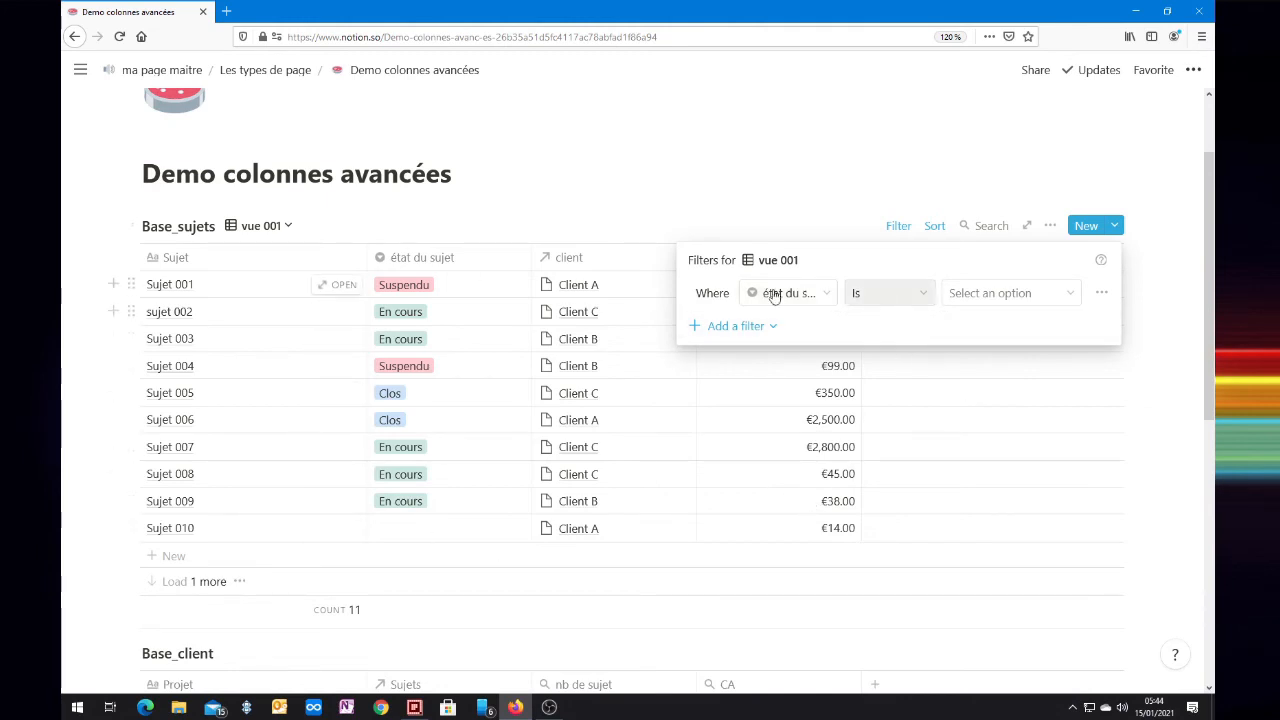
{"action": "left_click", "coordinate": [918, 297]}
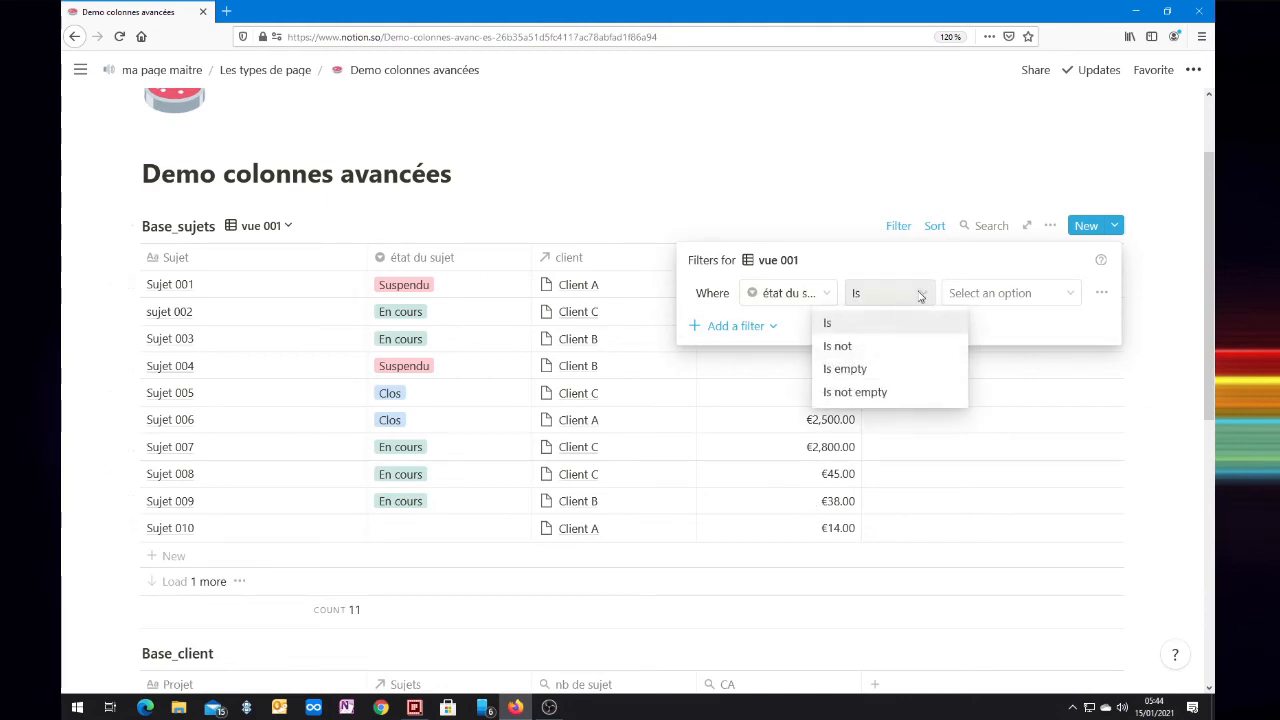
{"action": "left_click", "coordinate": [972, 302]}
{"action": "left_click", "coordinate": [984, 295]}
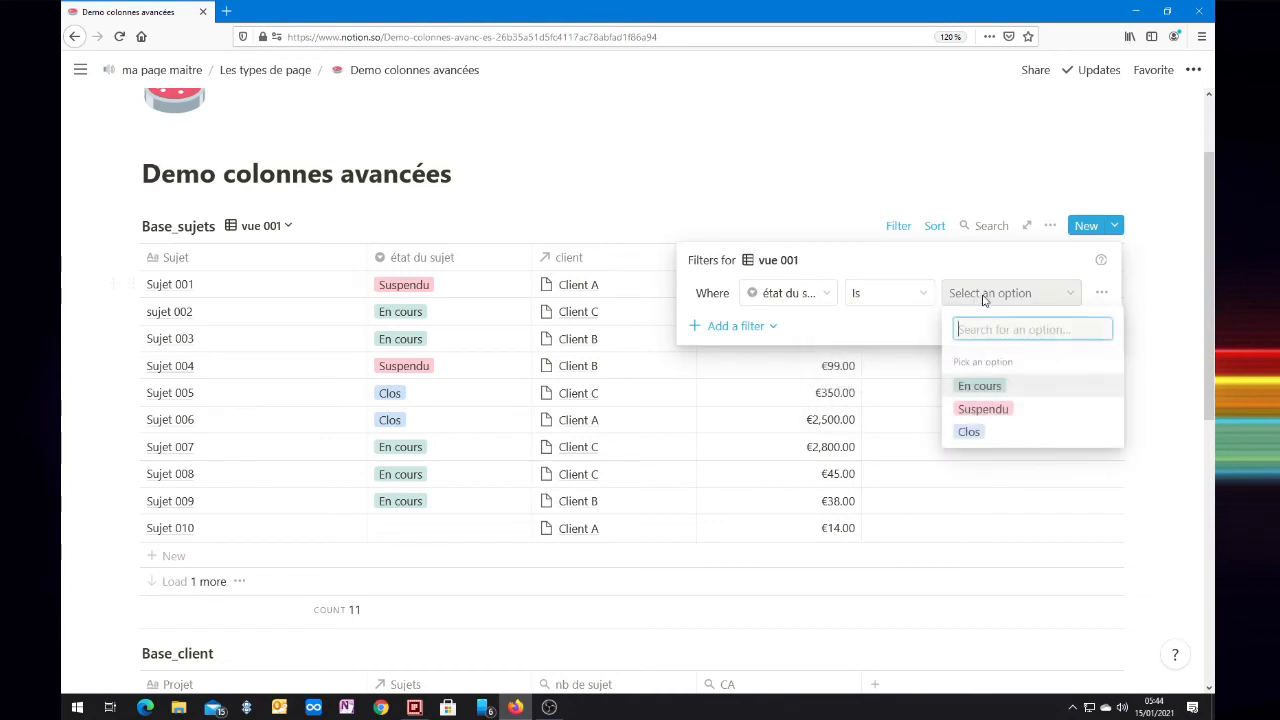
{"action": "left_click", "coordinate": [1000, 393]}
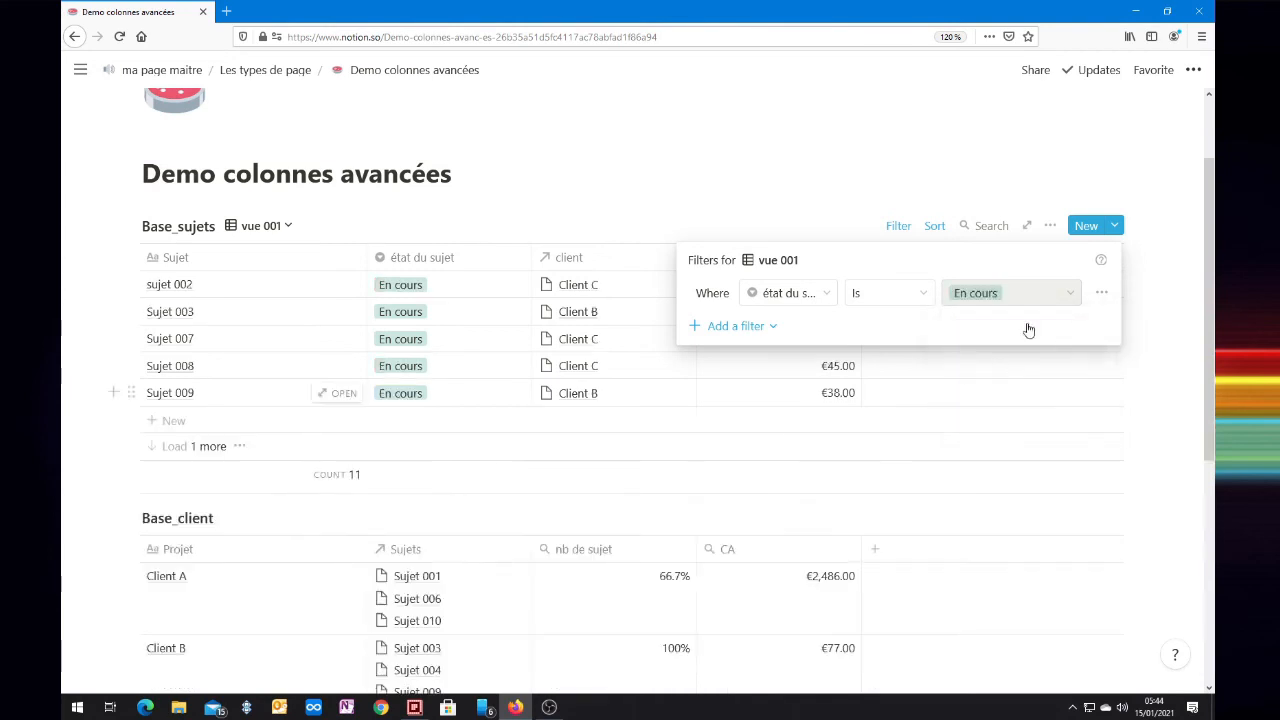
Step: Try the option Suspendu in the état du sujet filter and set it back to En cours
{"action": "left_click", "coordinate": [1076, 295]}
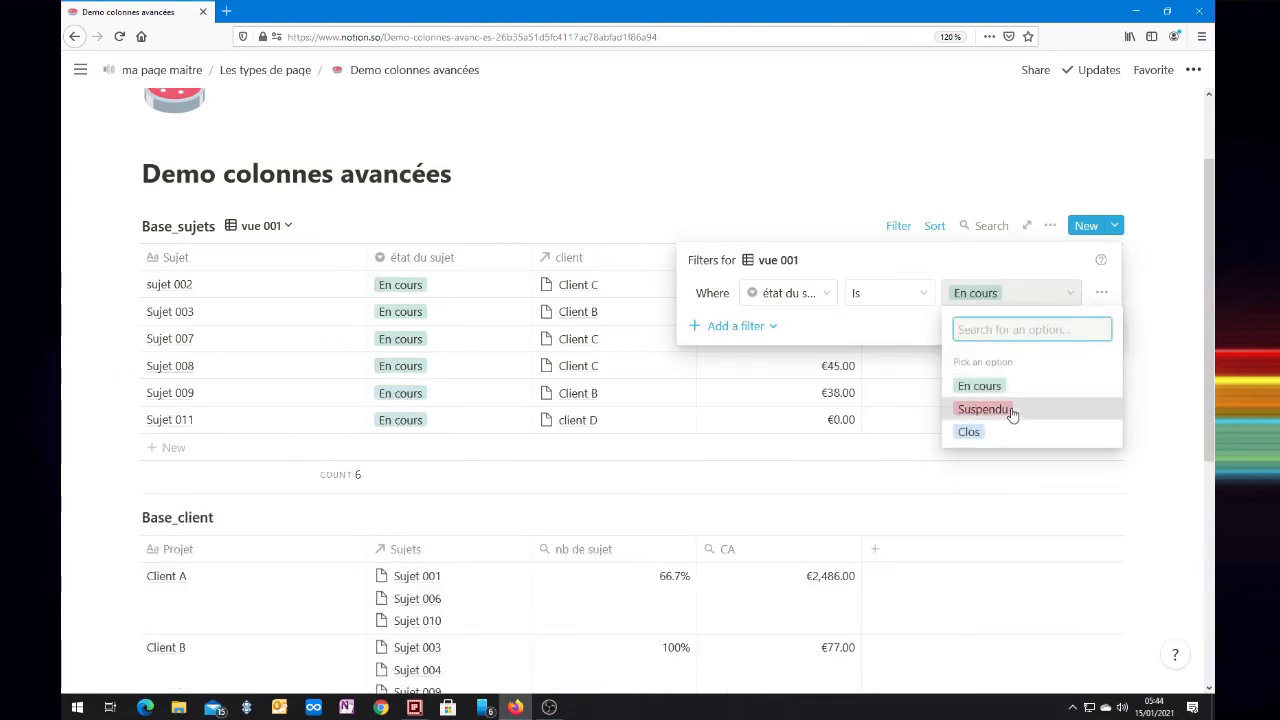
{"action": "left_click", "coordinate": [1014, 408]}
{"action": "left_click", "coordinate": [1051, 301]}
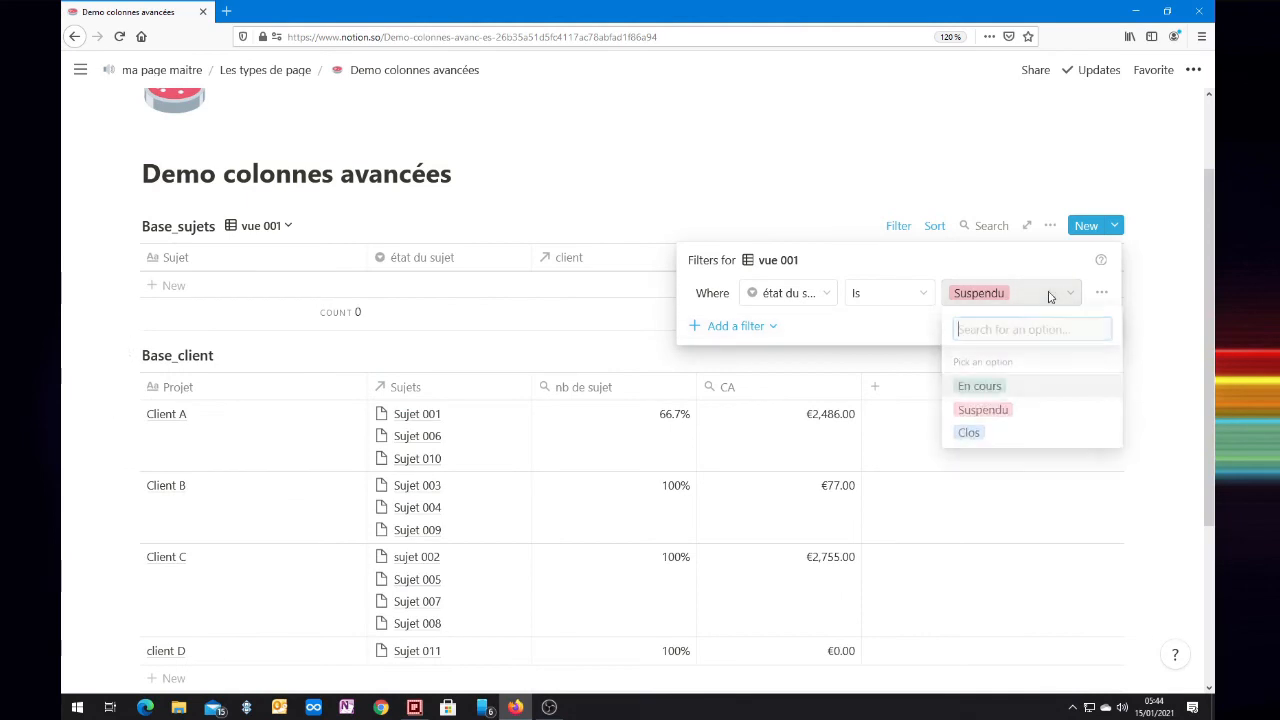
{"action": "left_click", "coordinate": [978, 393]}
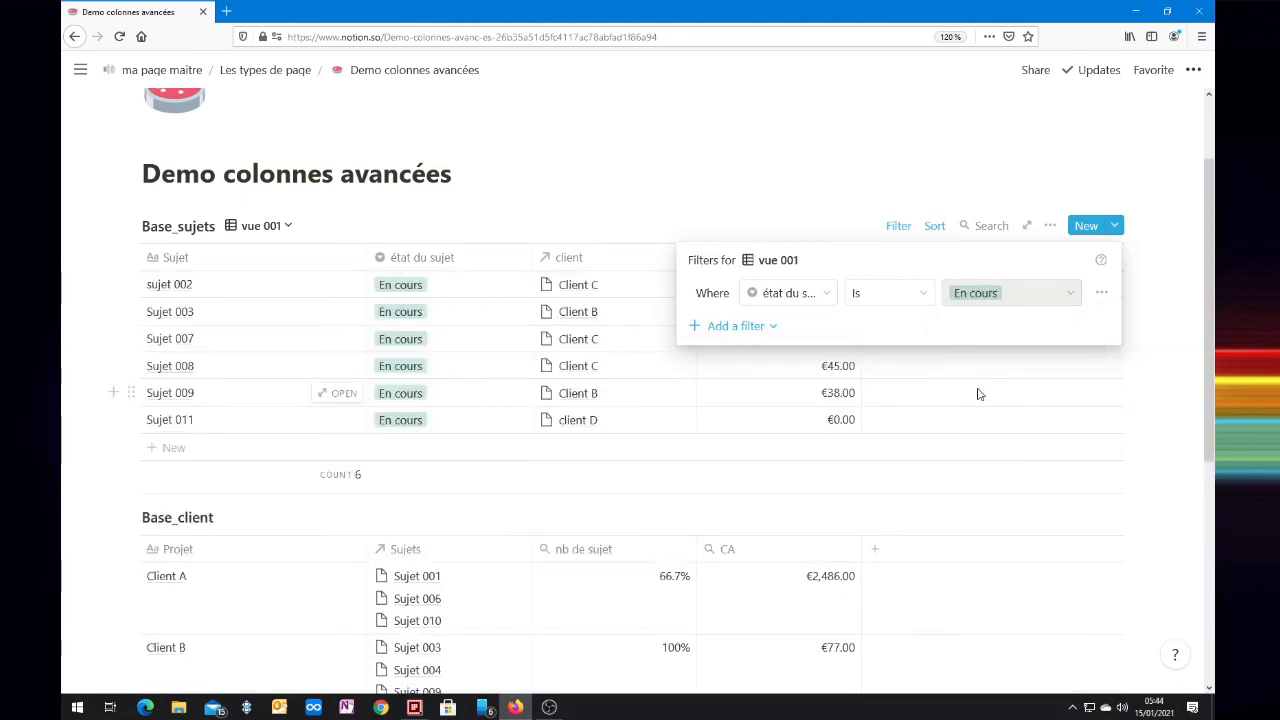
Step: Try the condition Is not on the état du sujet filter and change it to Is empty
{"action": "left_click", "coordinate": [920, 305]}
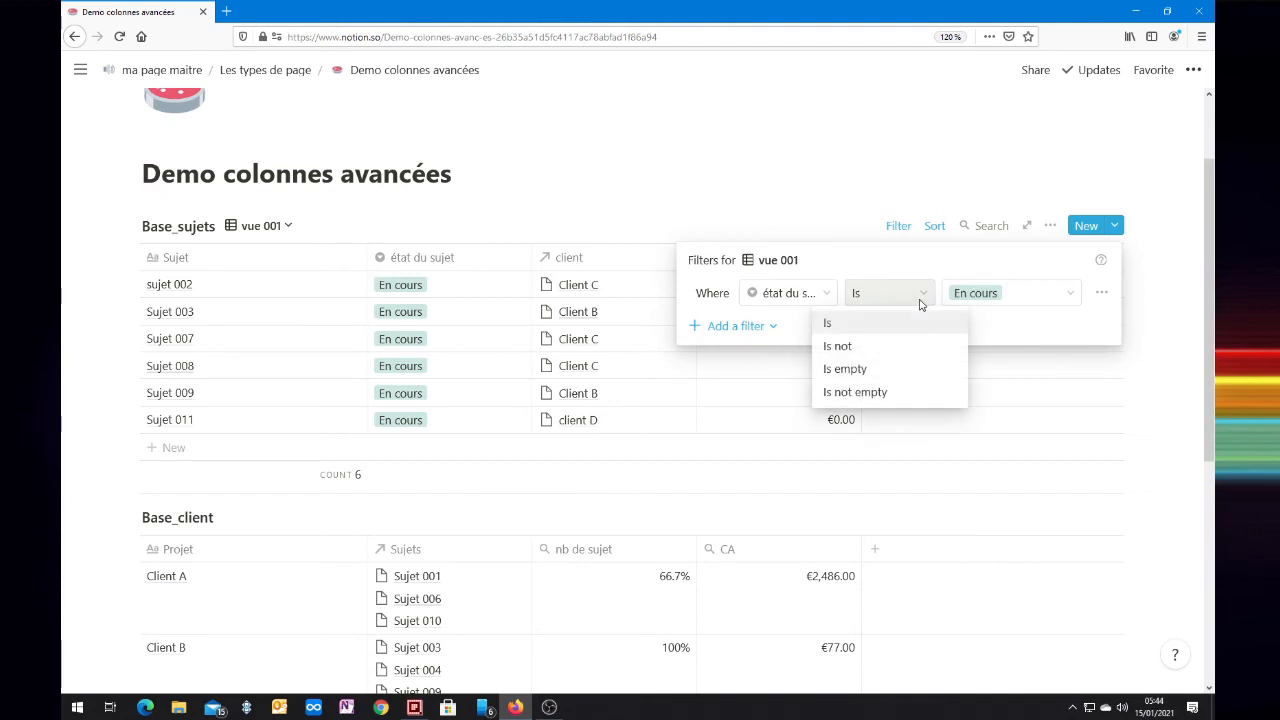
{"action": "left_click", "coordinate": [870, 347]}
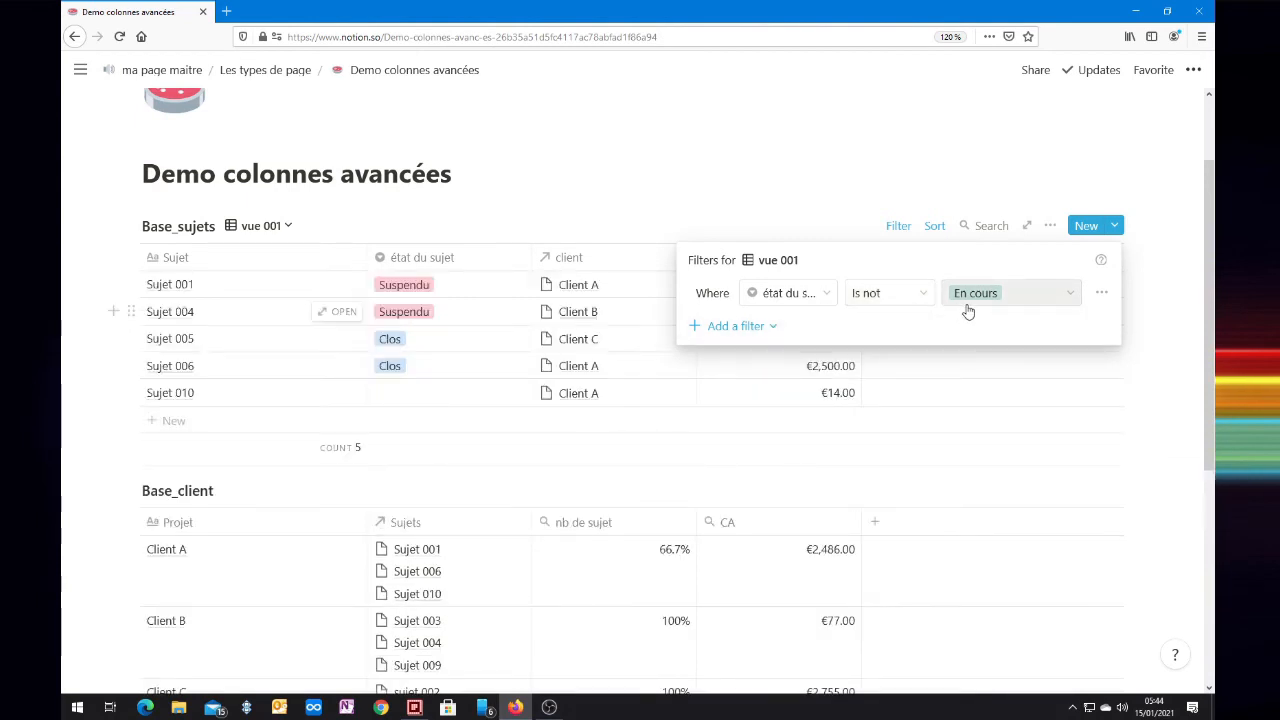
{"action": "left_click", "coordinate": [920, 296]}
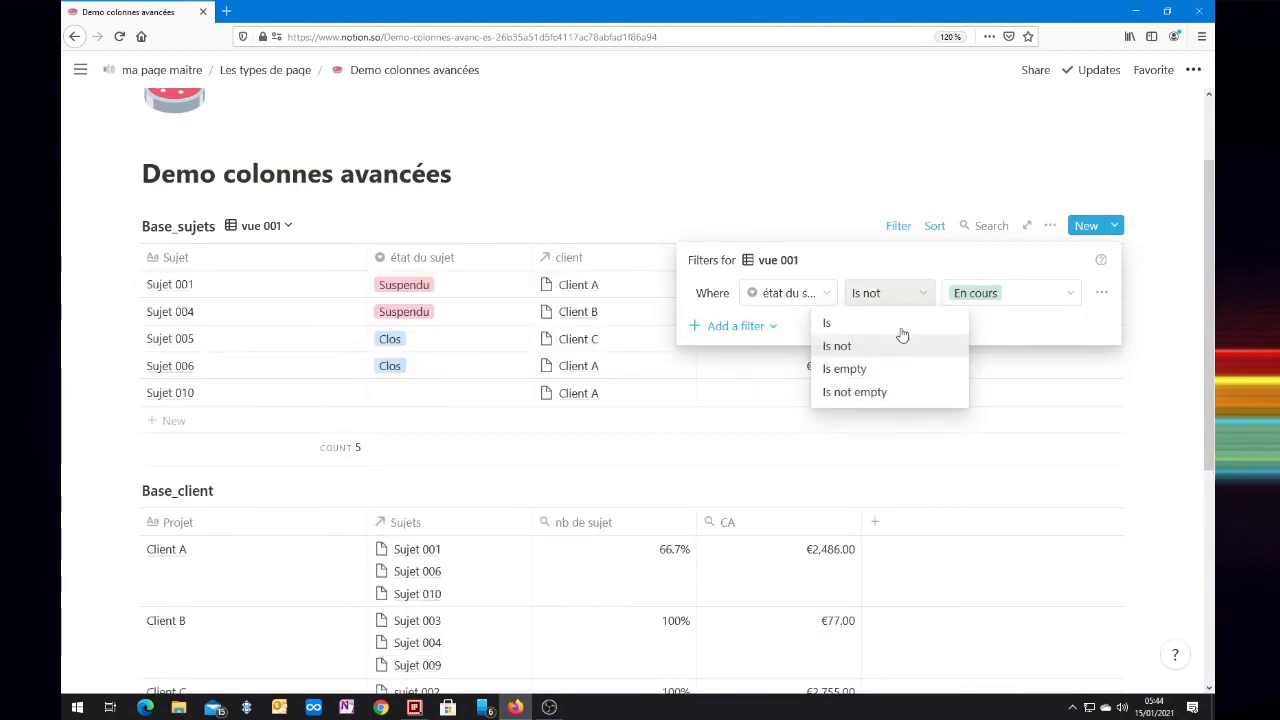
{"action": "left_click", "coordinate": [875, 382]}
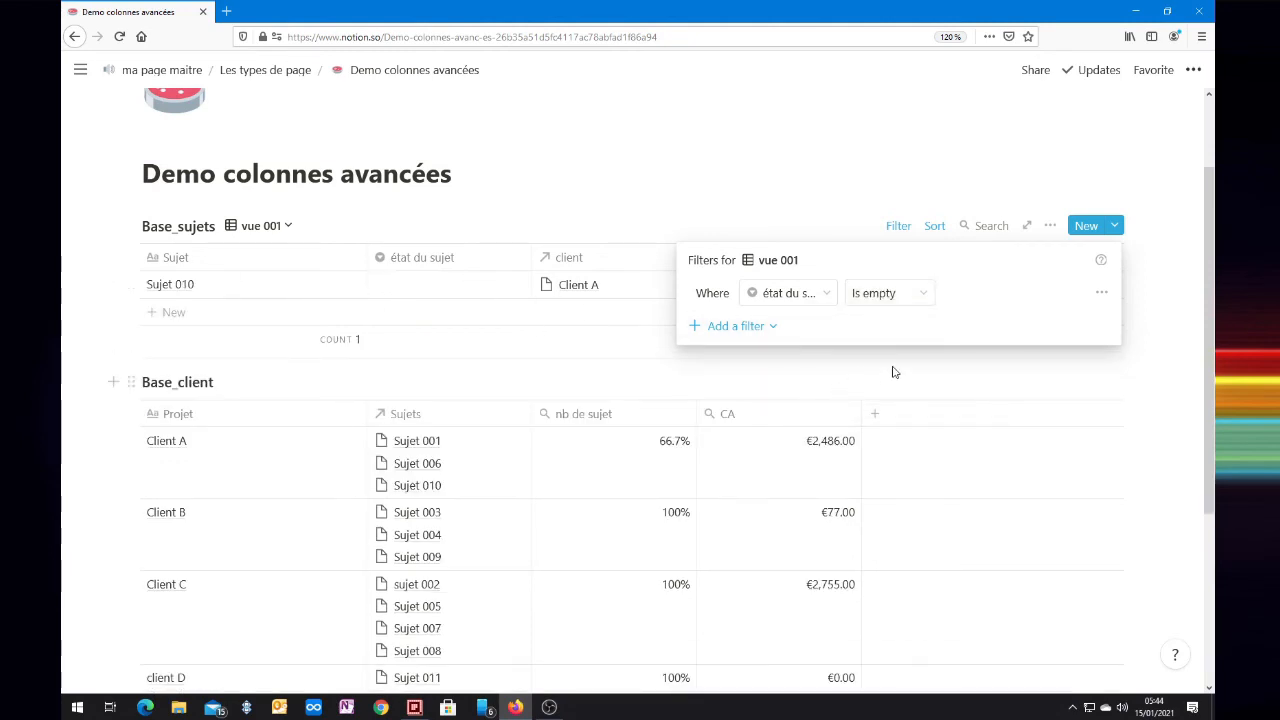
Step: Try the condition Is not empty on the état du sujet filter, and switch the filter to the client property with Contains
{"action": "left_click", "coordinate": [922, 298]}
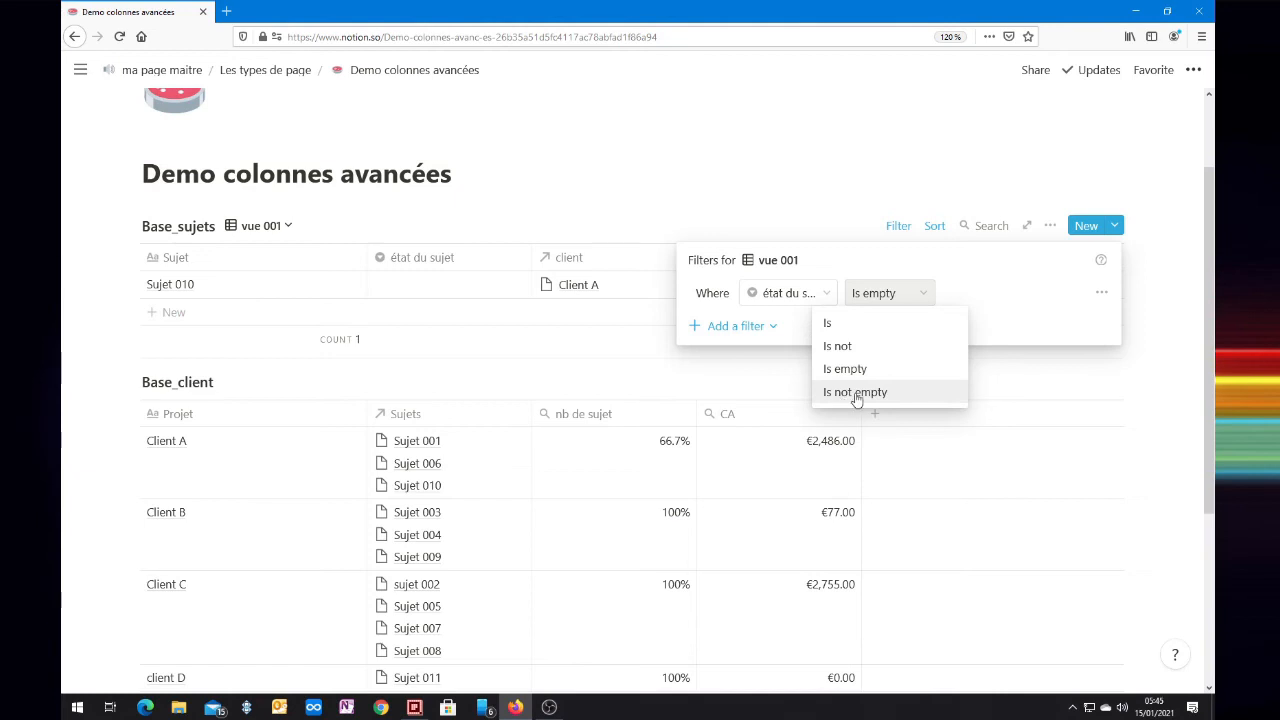
{"action": "left_click", "coordinate": [856, 396]}
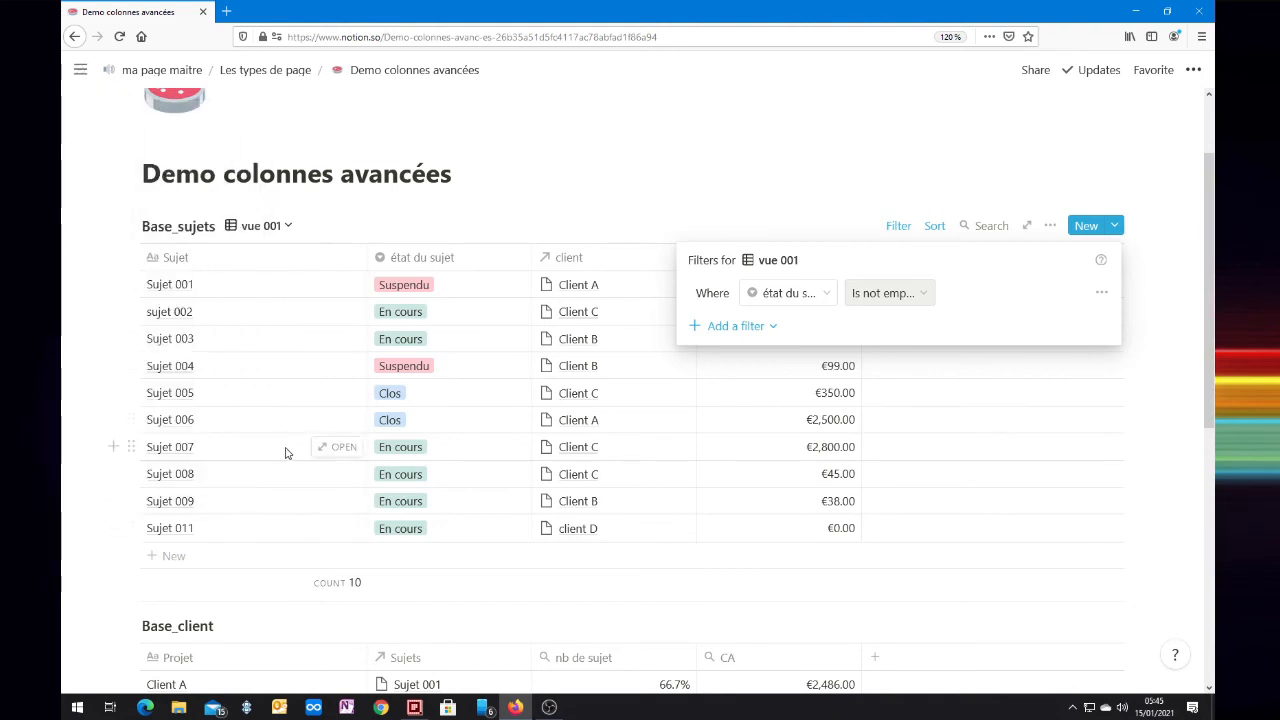
{"action": "left_click", "coordinate": [822, 293]}
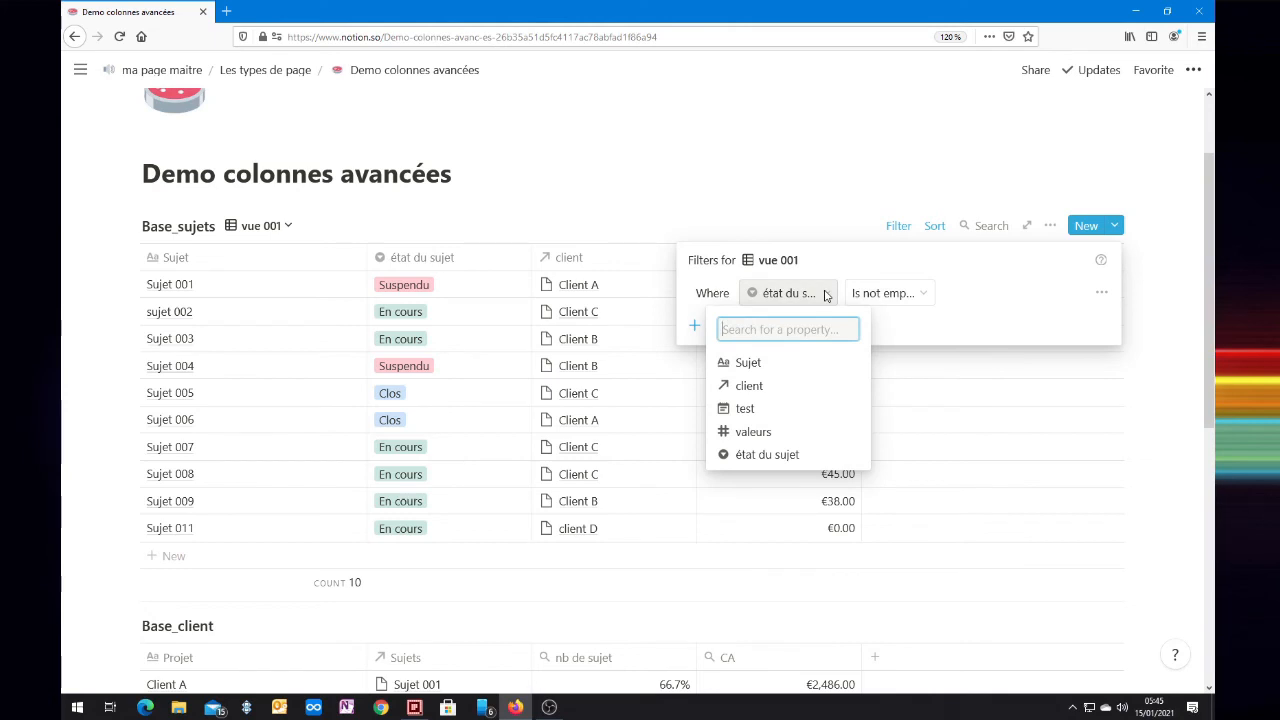
{"action": "left_click", "coordinate": [760, 393]}
{"action": "left_click", "coordinate": [926, 297]}
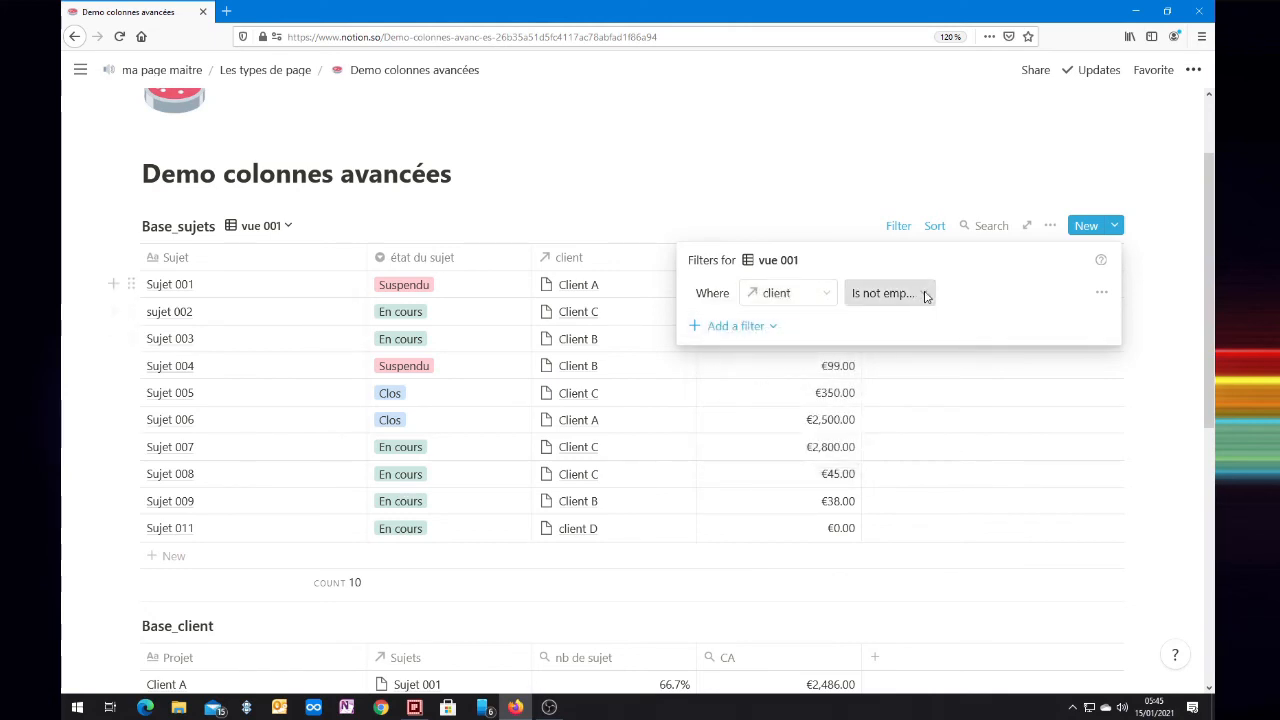
{"action": "left_click", "coordinate": [846, 324]}
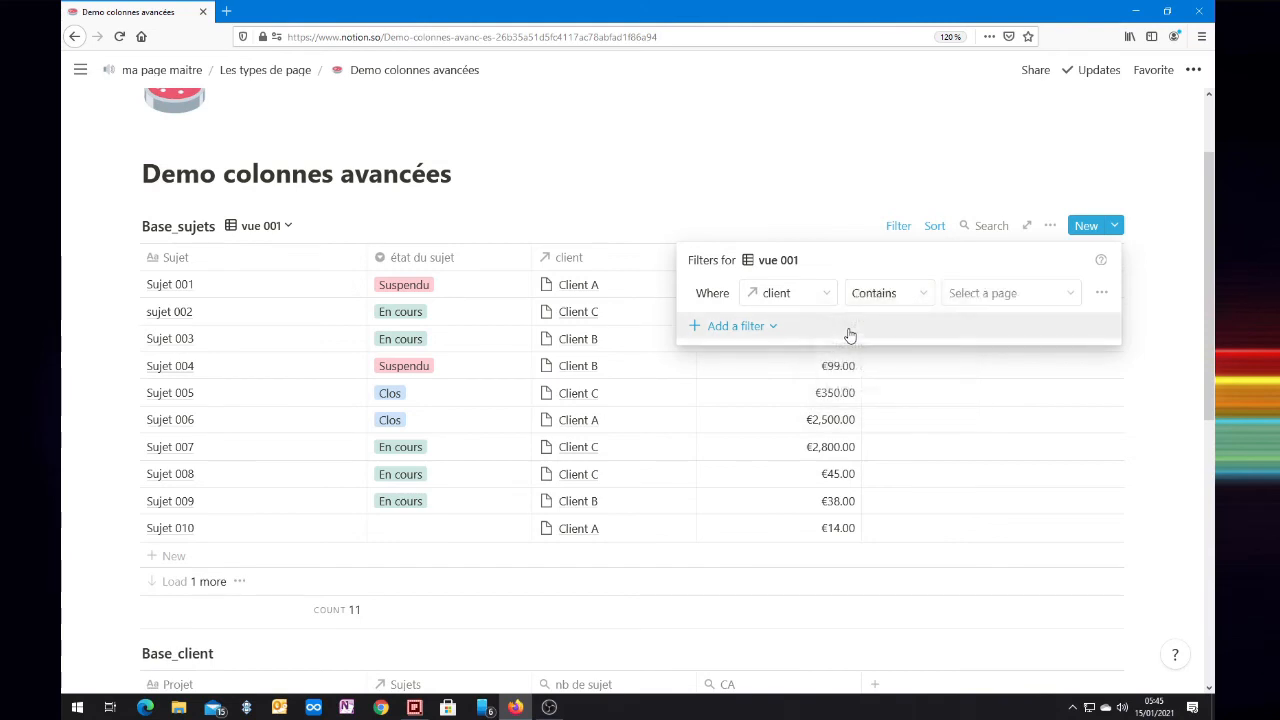
Step: Try the client filter with the page client D and change it to Client A
{"action": "left_click", "coordinate": [897, 300]}
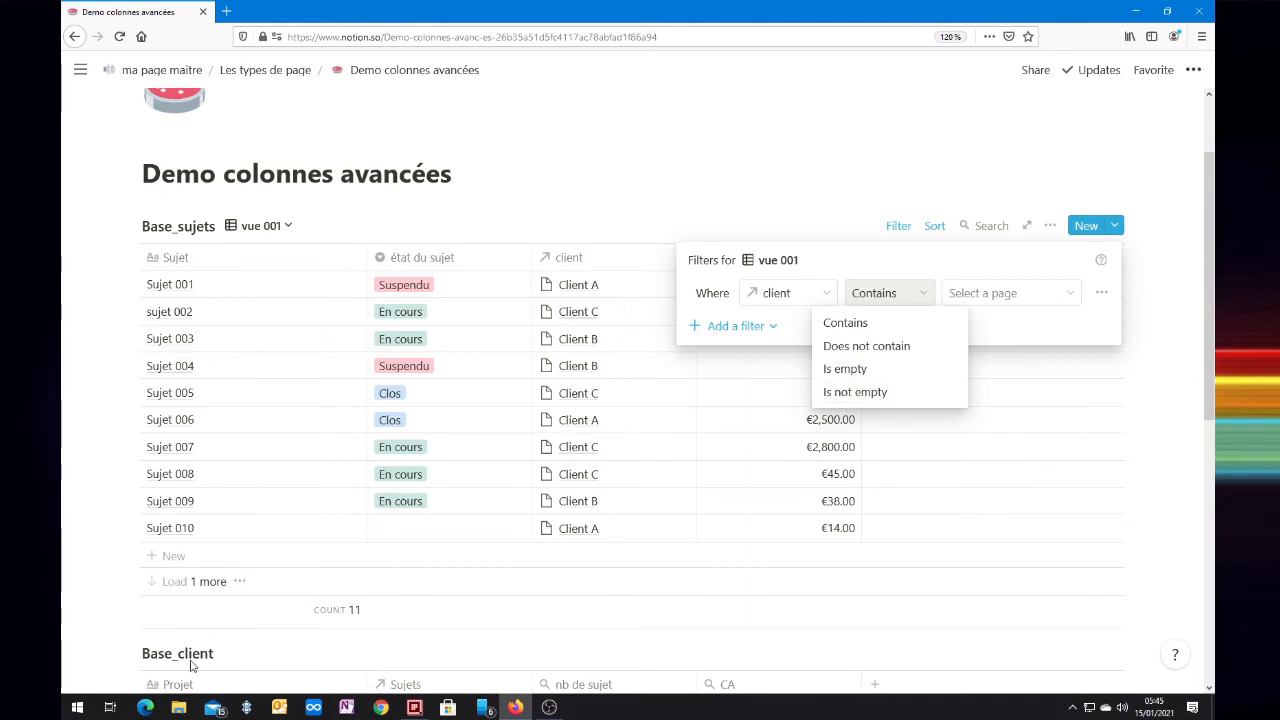
{"action": "left_click", "coordinate": [1035, 299]}
{"action": "left_click", "coordinate": [1035, 296]}
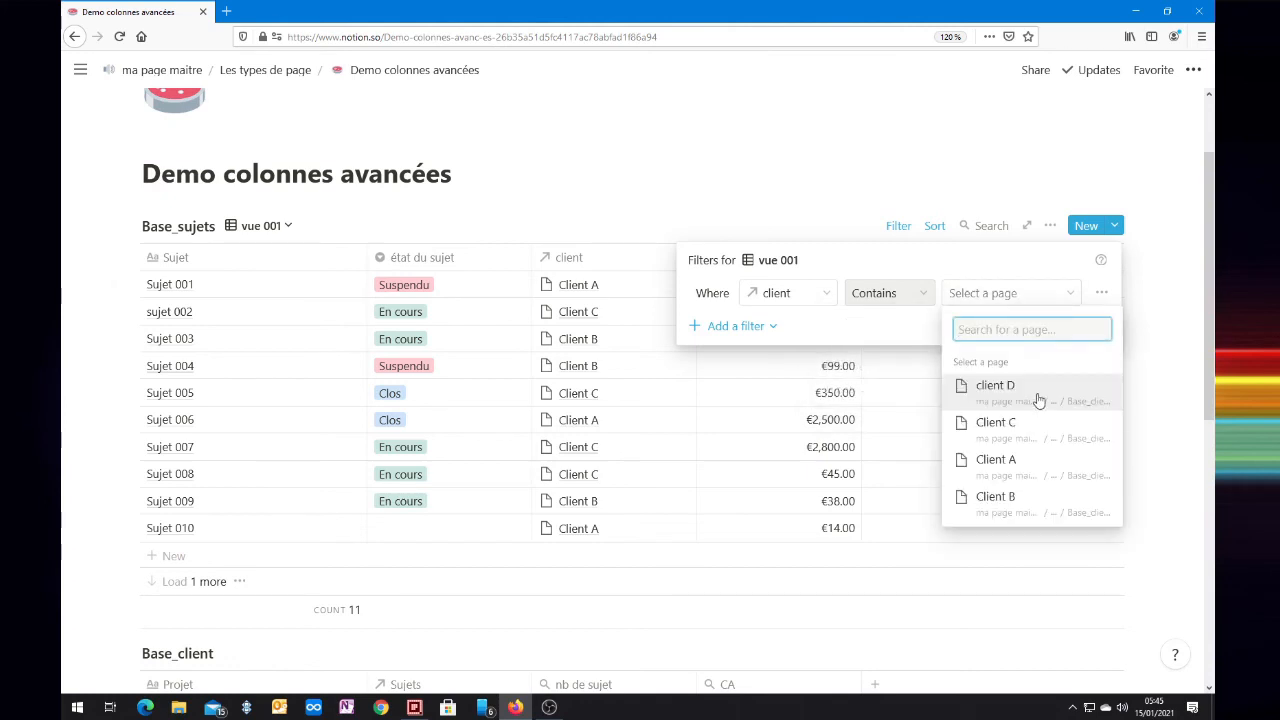
{"action": "left_click", "coordinate": [1027, 395]}
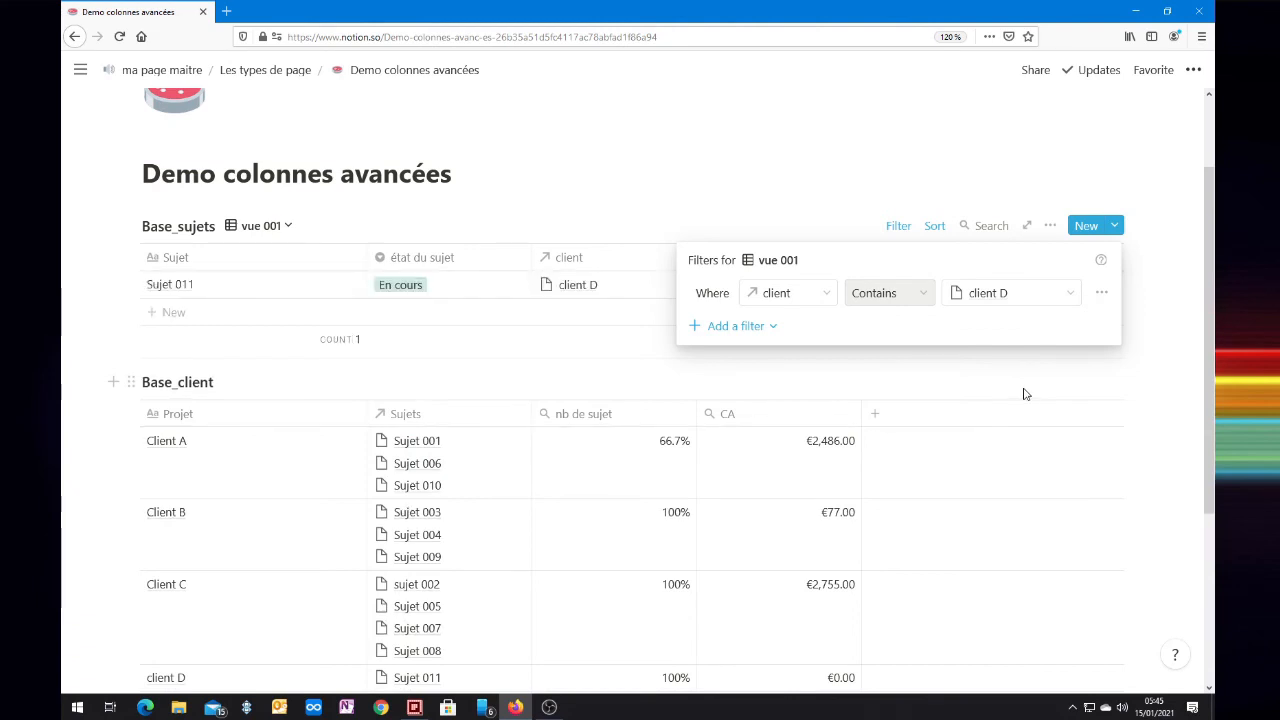
{"action": "left_click", "coordinate": [1063, 294]}
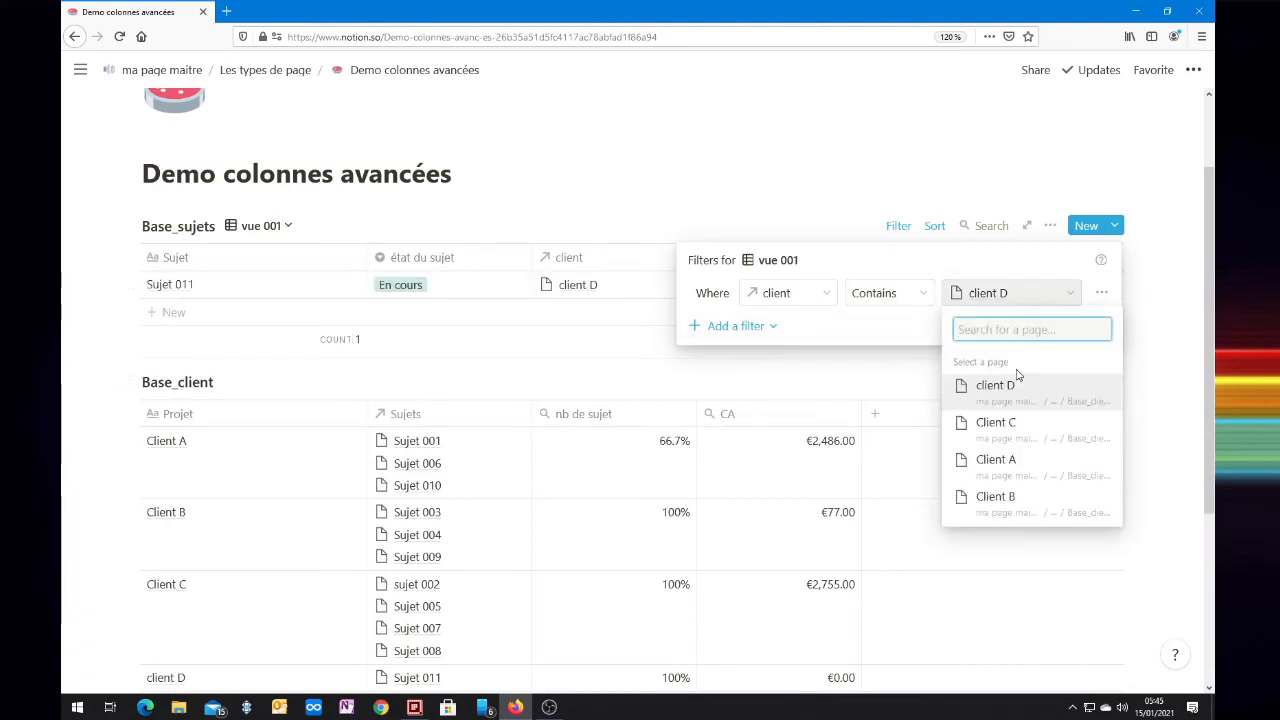
{"action": "left_click", "coordinate": [998, 461]}
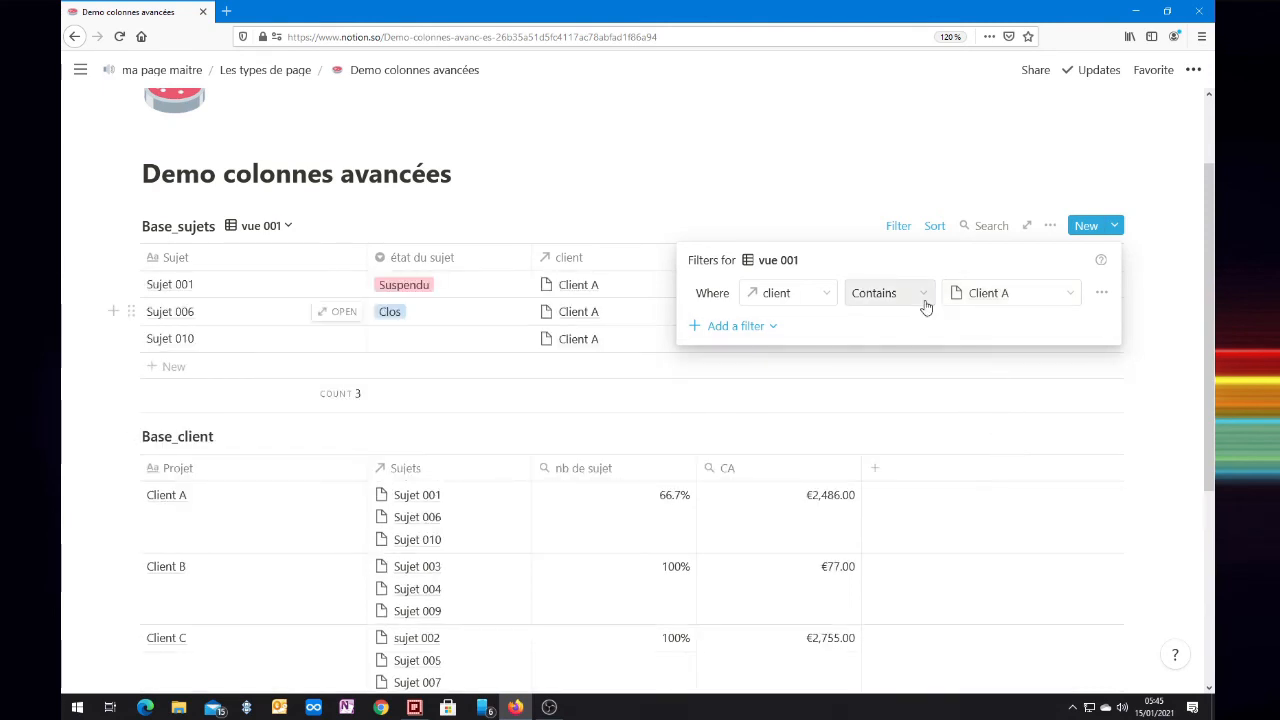
Step: Switch the vue 001 filter to the valeurs property and look through its comparison conditions
{"action": "left_click", "coordinate": [866, 294]}
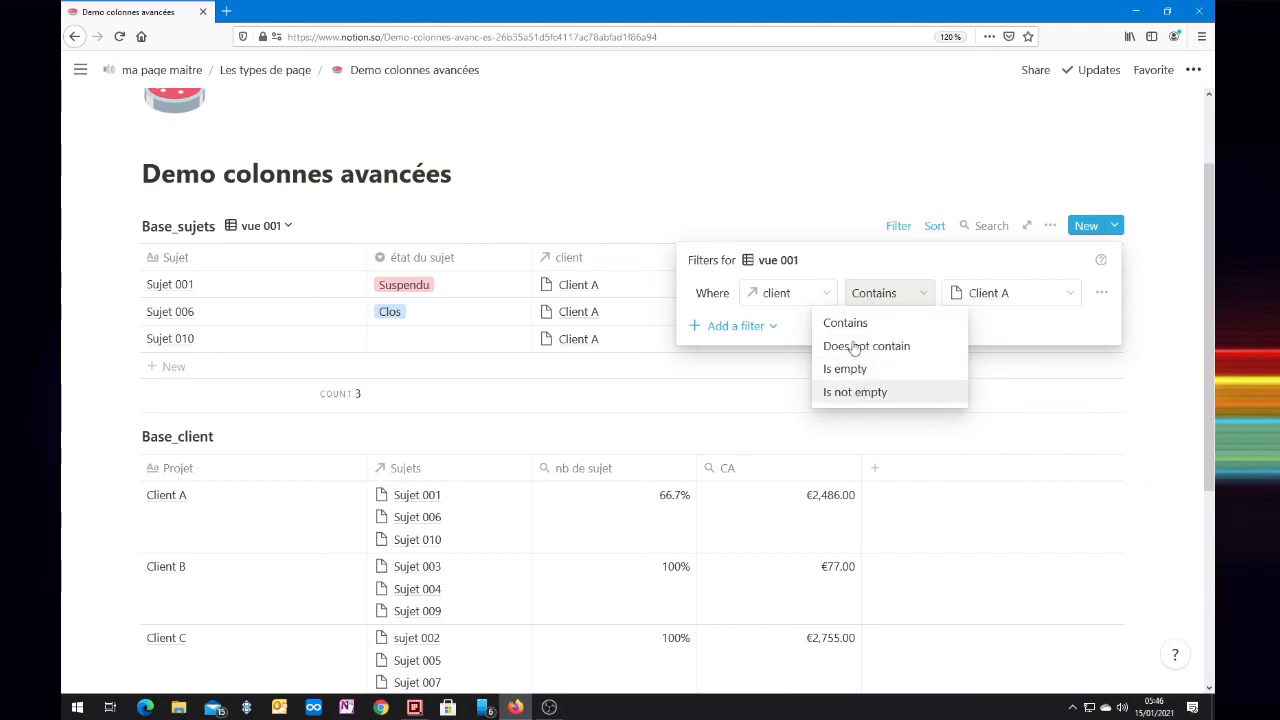
{"action": "left_click", "coordinate": [827, 272]}
{"action": "left_click", "coordinate": [825, 296]}
{"action": "left_click", "coordinate": [753, 436]}
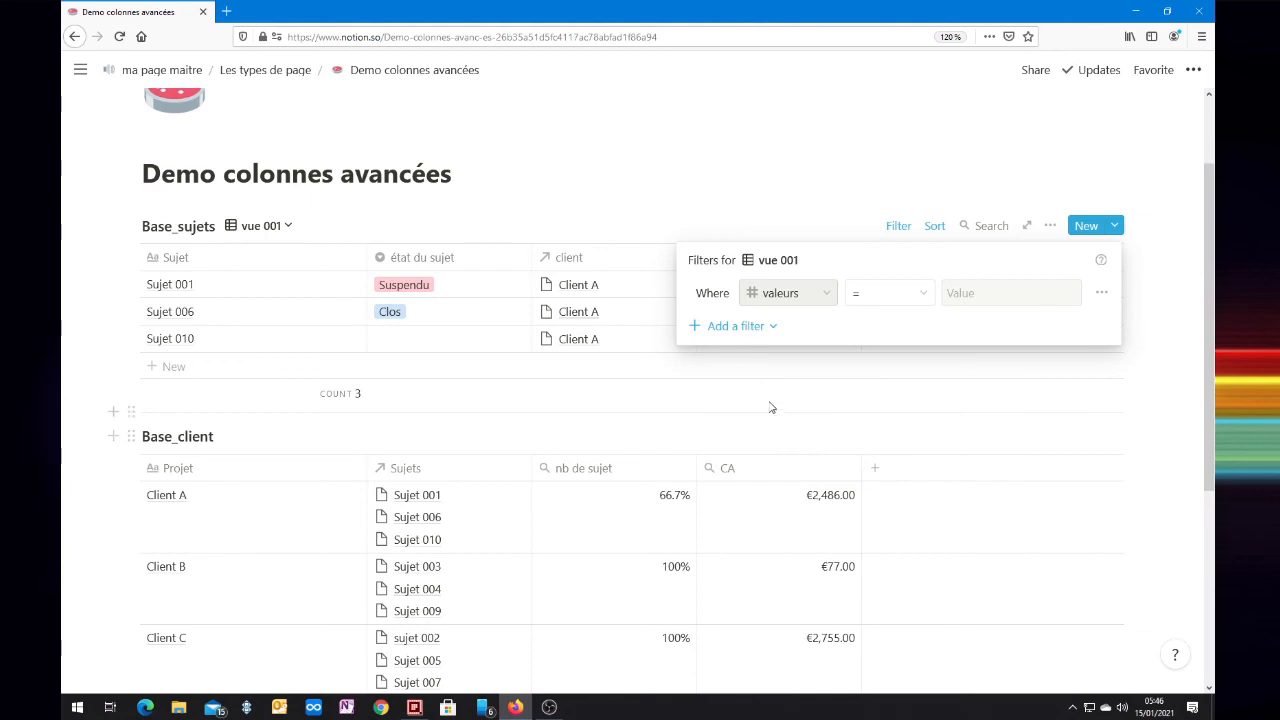
{"action": "left_click", "coordinate": [924, 296]}
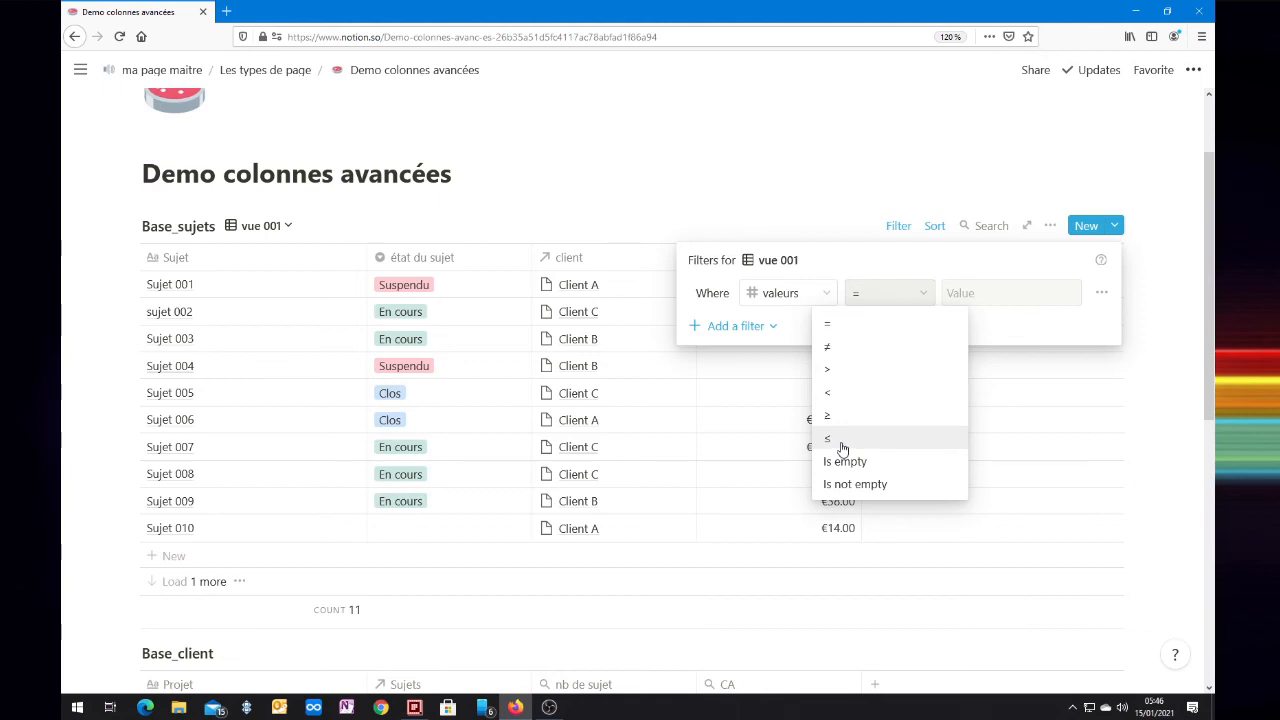
{"action": "left_click", "coordinate": [866, 295]}
{"action": "left_click", "coordinate": [876, 297]}
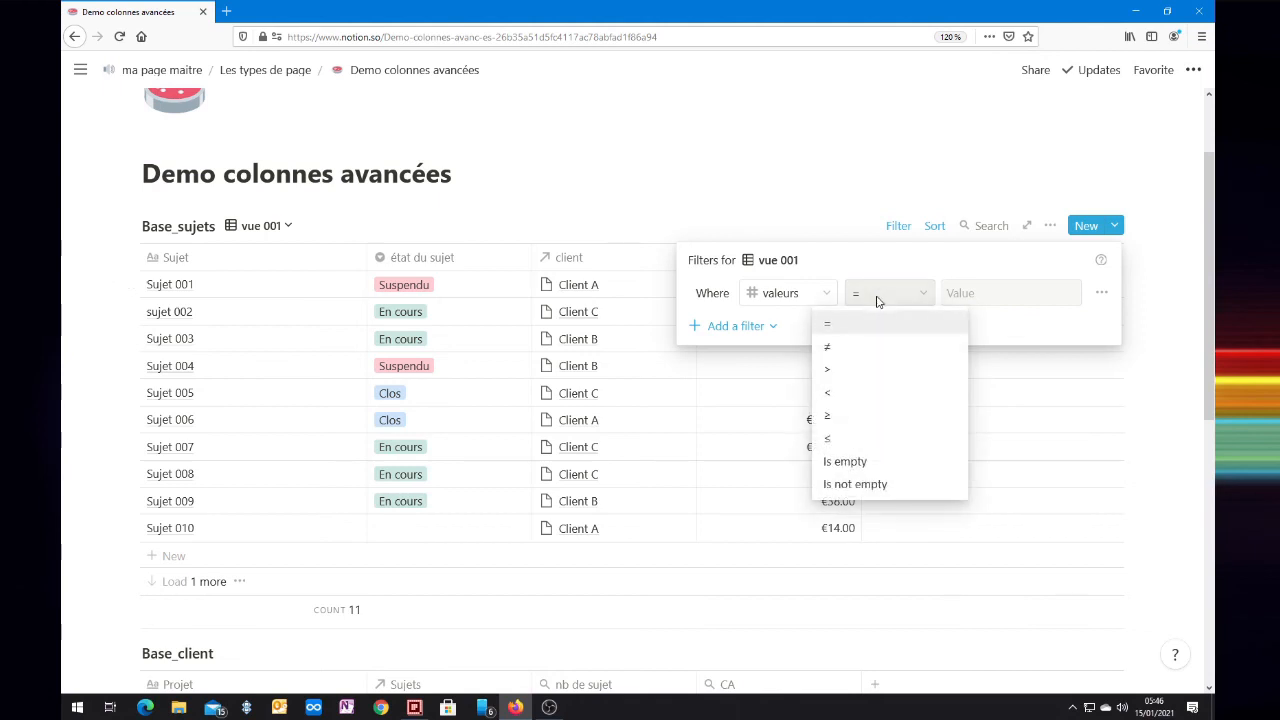
Step: Switch the filter to the test date property and look through its conditions and relative date options
{"action": "left_click", "coordinate": [814, 294]}
{"action": "left_click", "coordinate": [814, 294]}
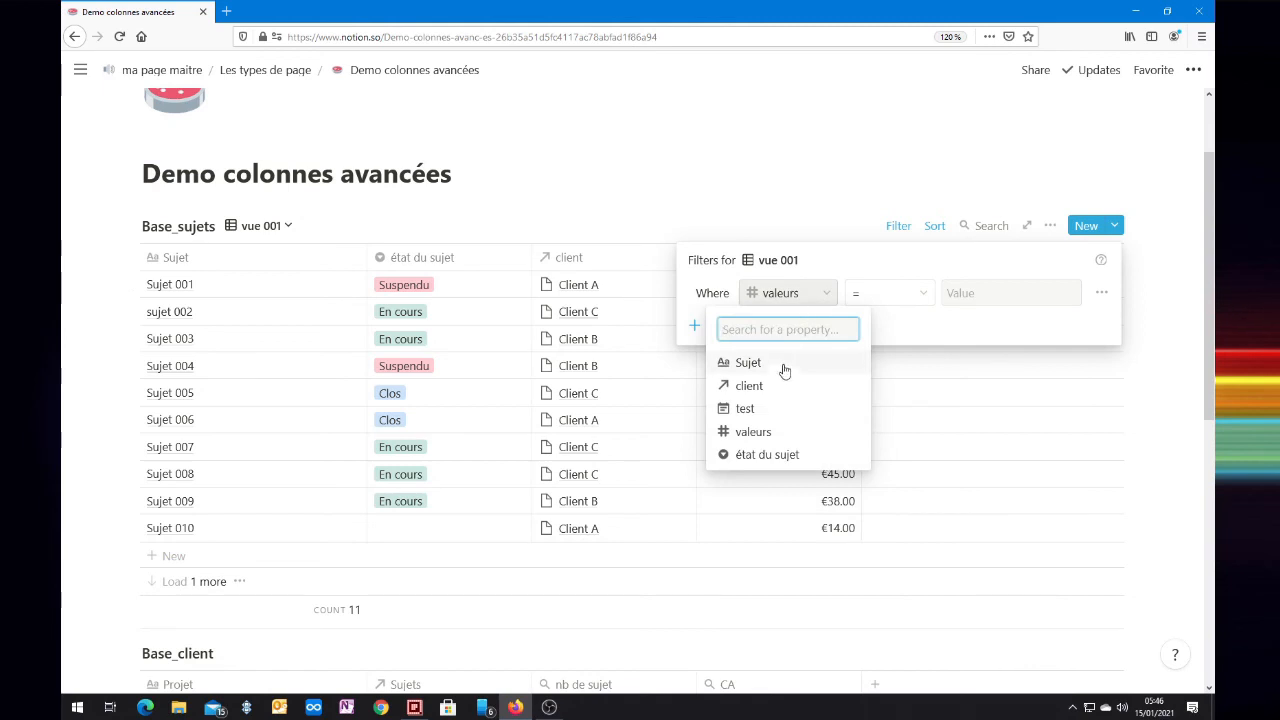
{"action": "left_click", "coordinate": [757, 409]}
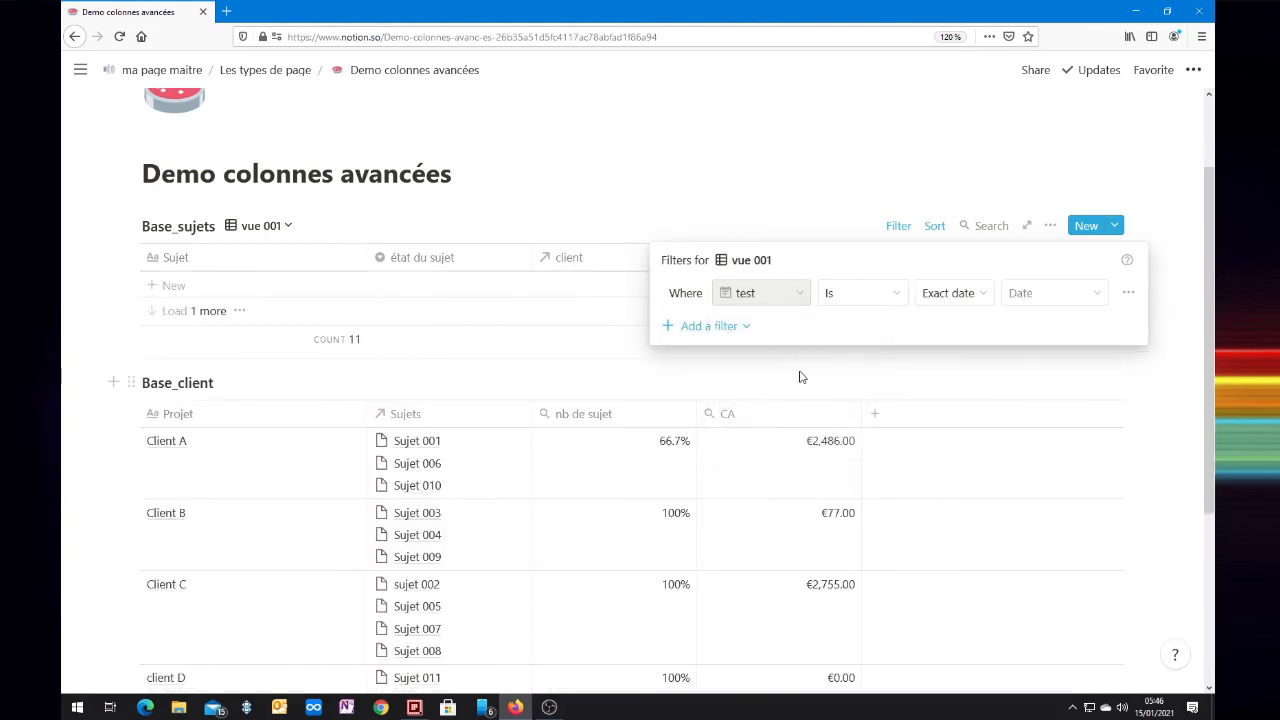
{"action": "left_click", "coordinate": [898, 294]}
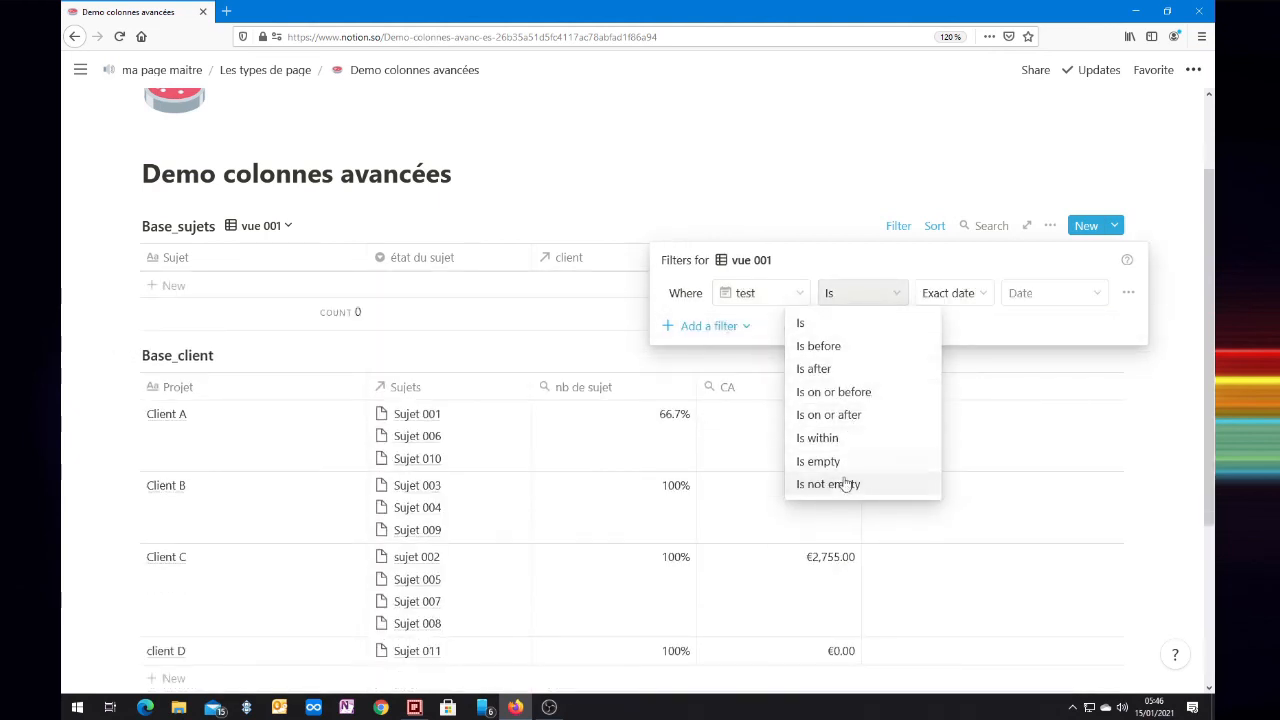
{"action": "left_click", "coordinate": [897, 303]}
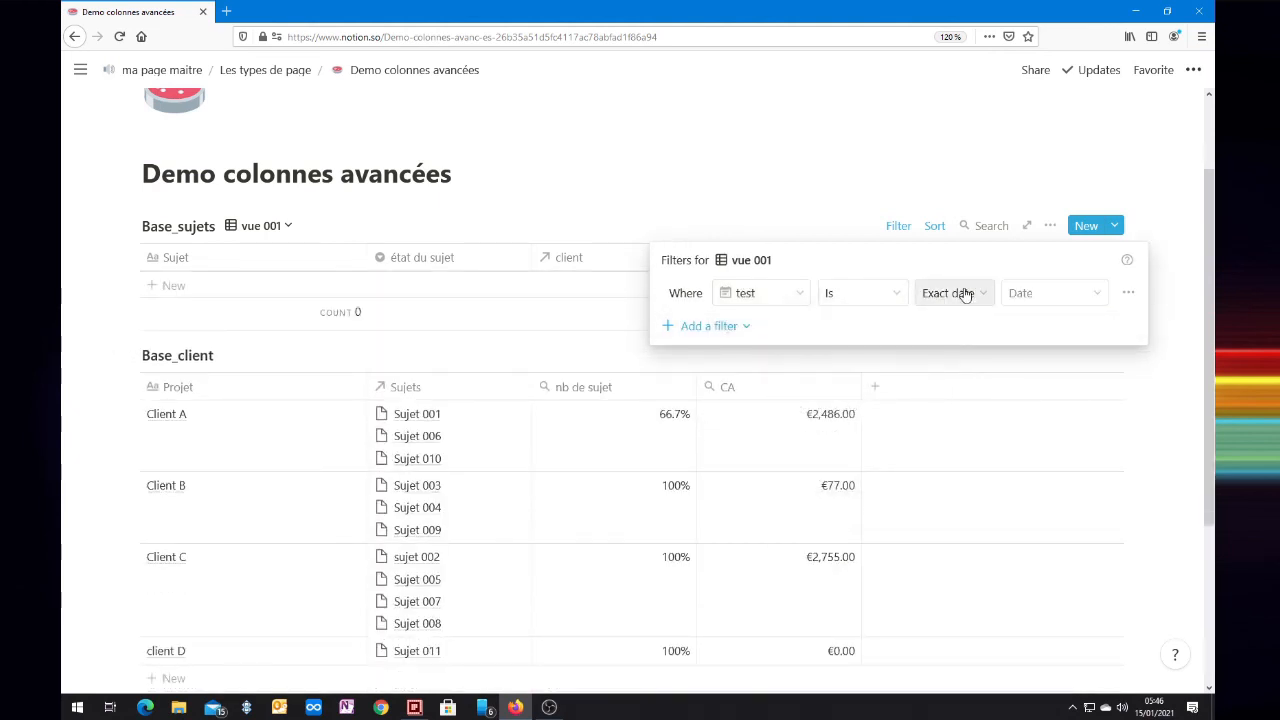
{"action": "left_click", "coordinate": [962, 295]}
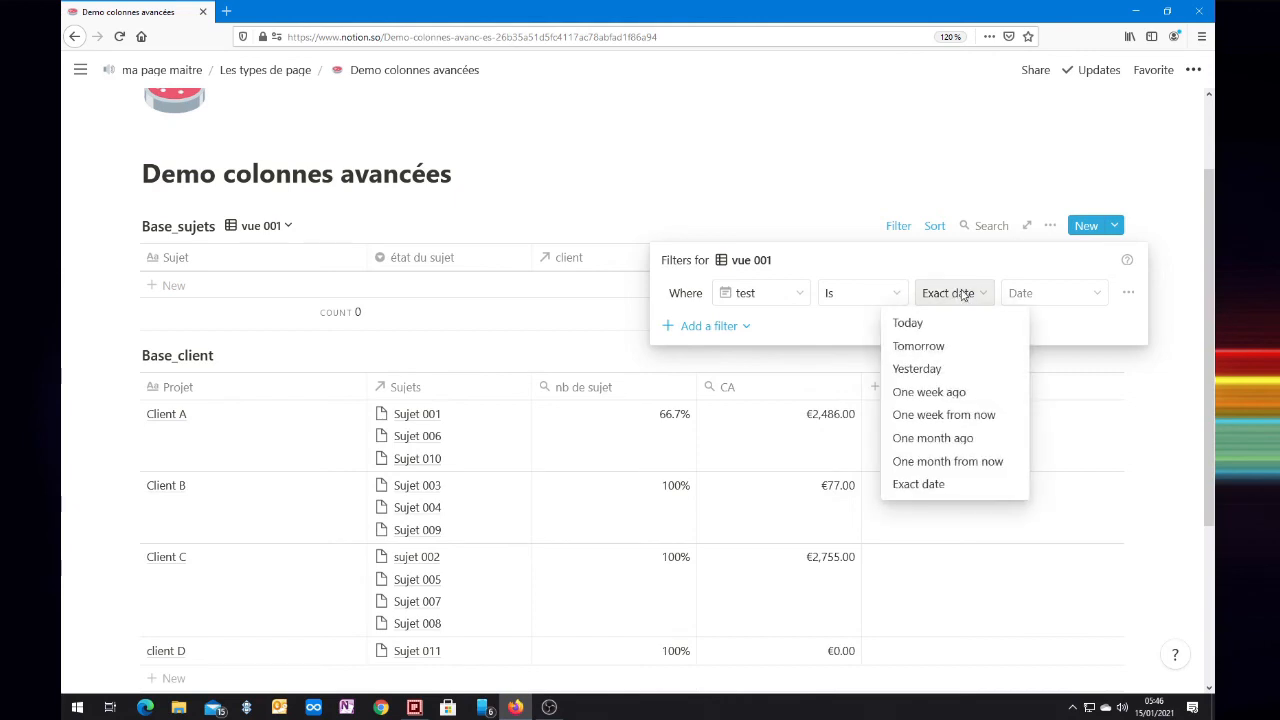
{"action": "left_click", "coordinate": [831, 324]}
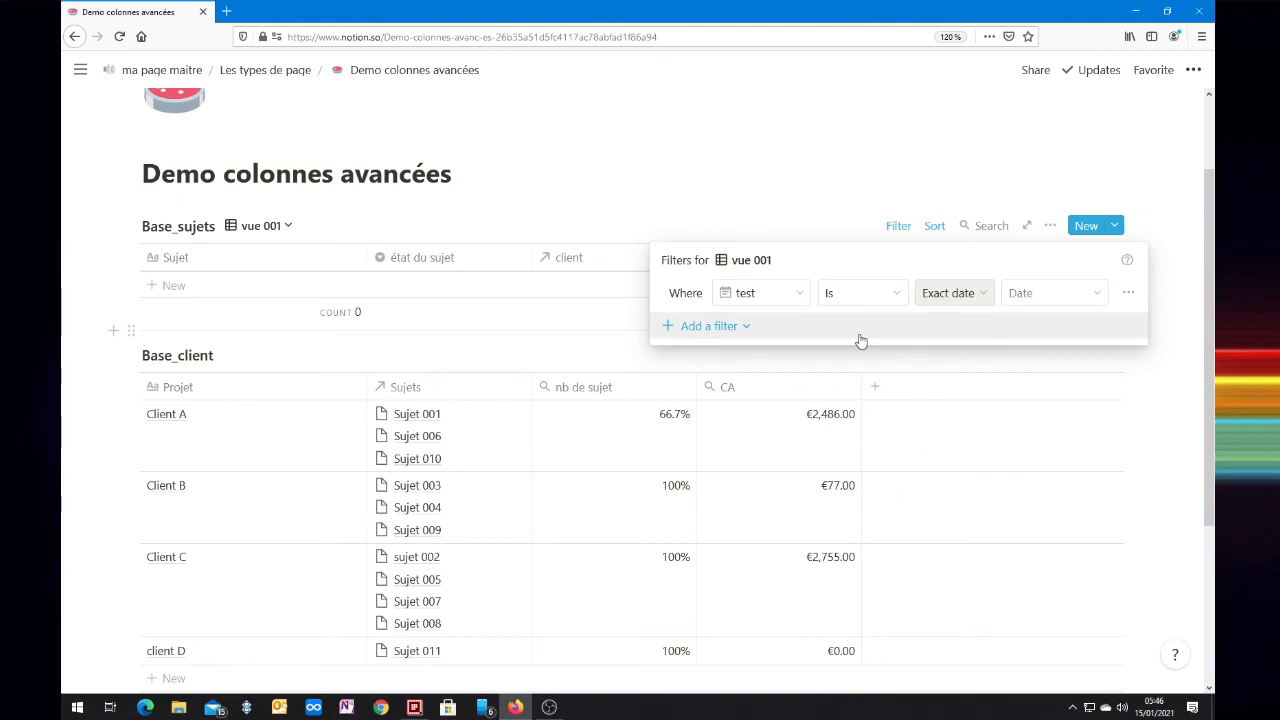
Step: Set the vue 001 filter back to the état du sujet property with the condition Is and the option En cours
{"action": "left_click", "coordinate": [799, 297]}
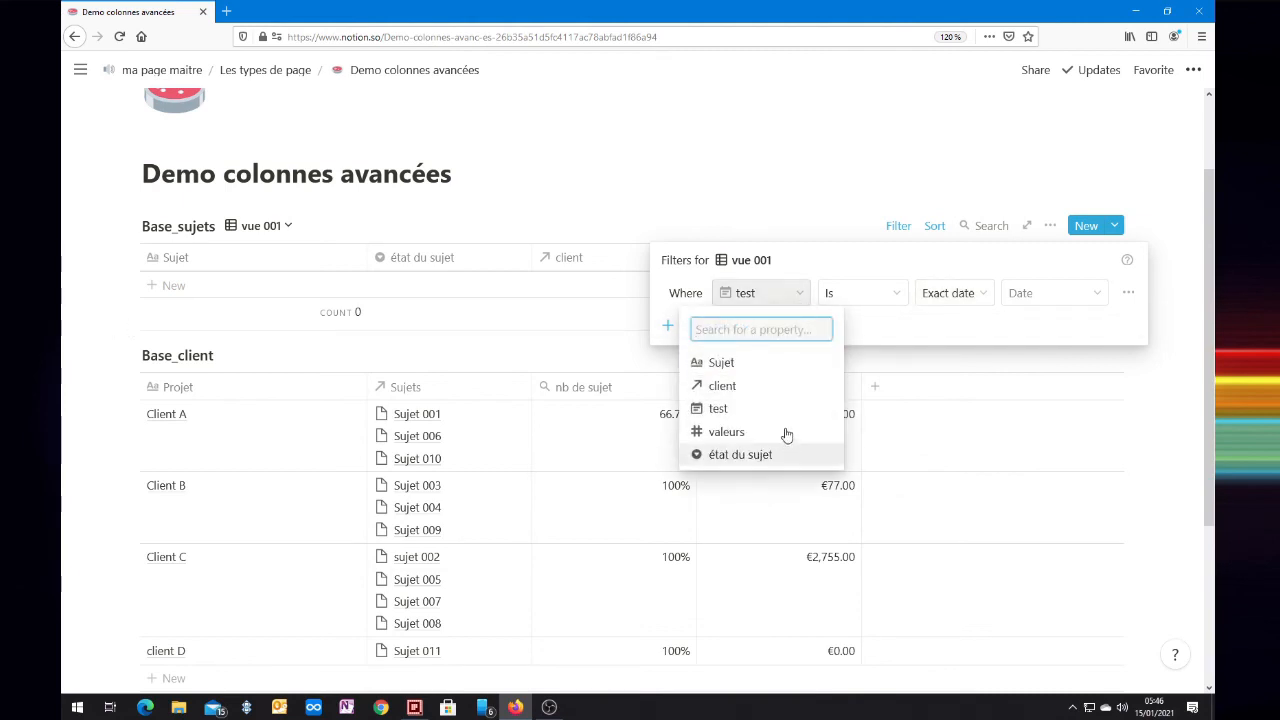
{"action": "left_click", "coordinate": [721, 457]}
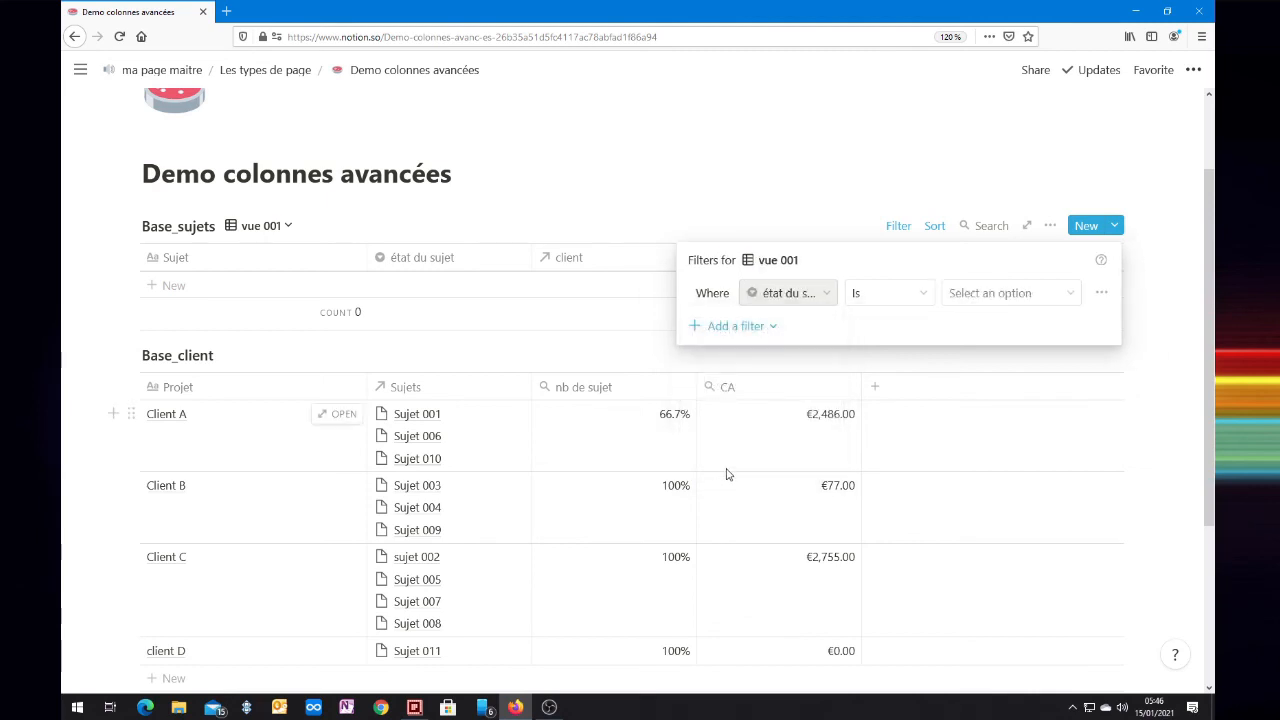
{"action": "left_click", "coordinate": [1012, 295]}
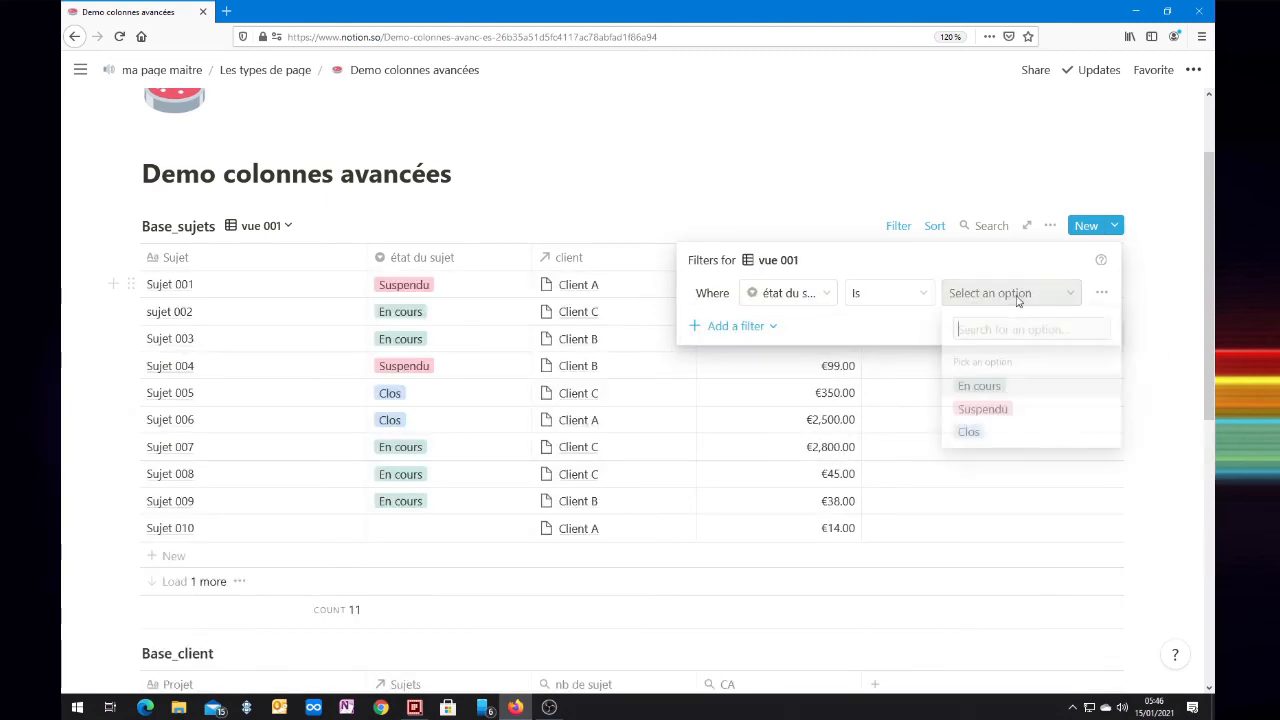
{"action": "left_click", "coordinate": [1007, 388]}
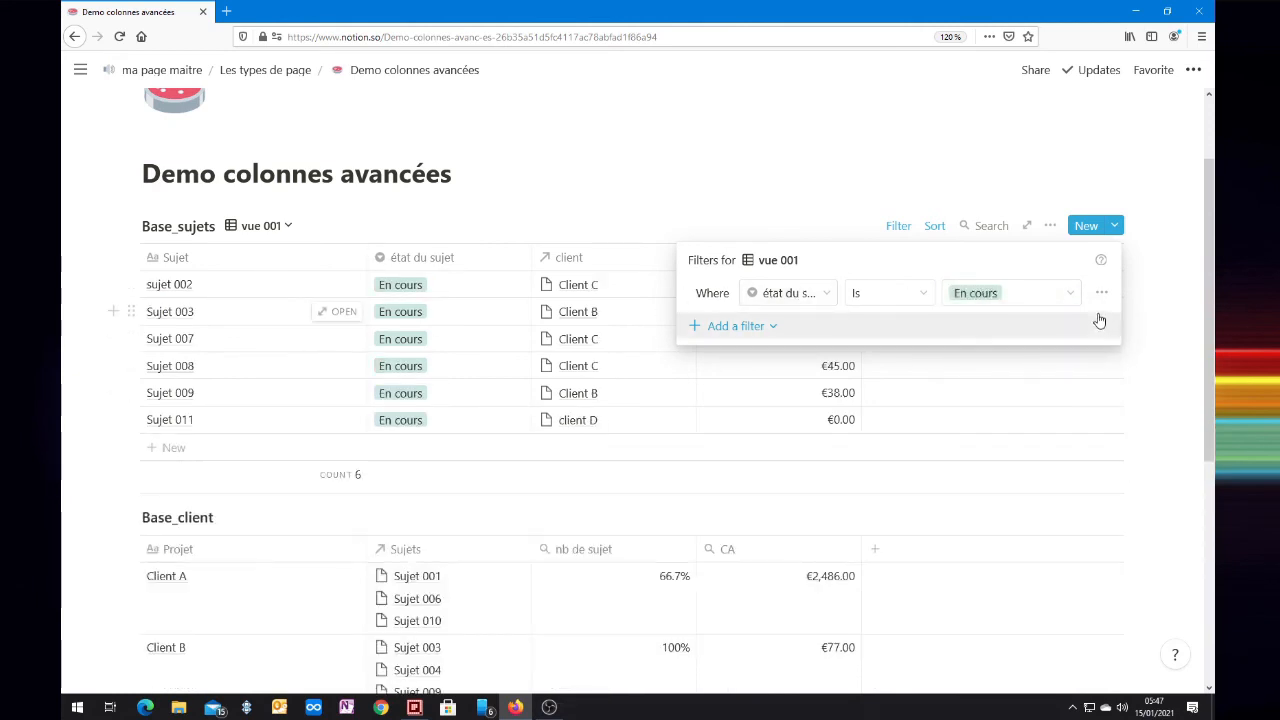
Step: Try the condition Is not with the option Clos on the état du sujet filter
{"action": "left_click", "coordinate": [1064, 293]}
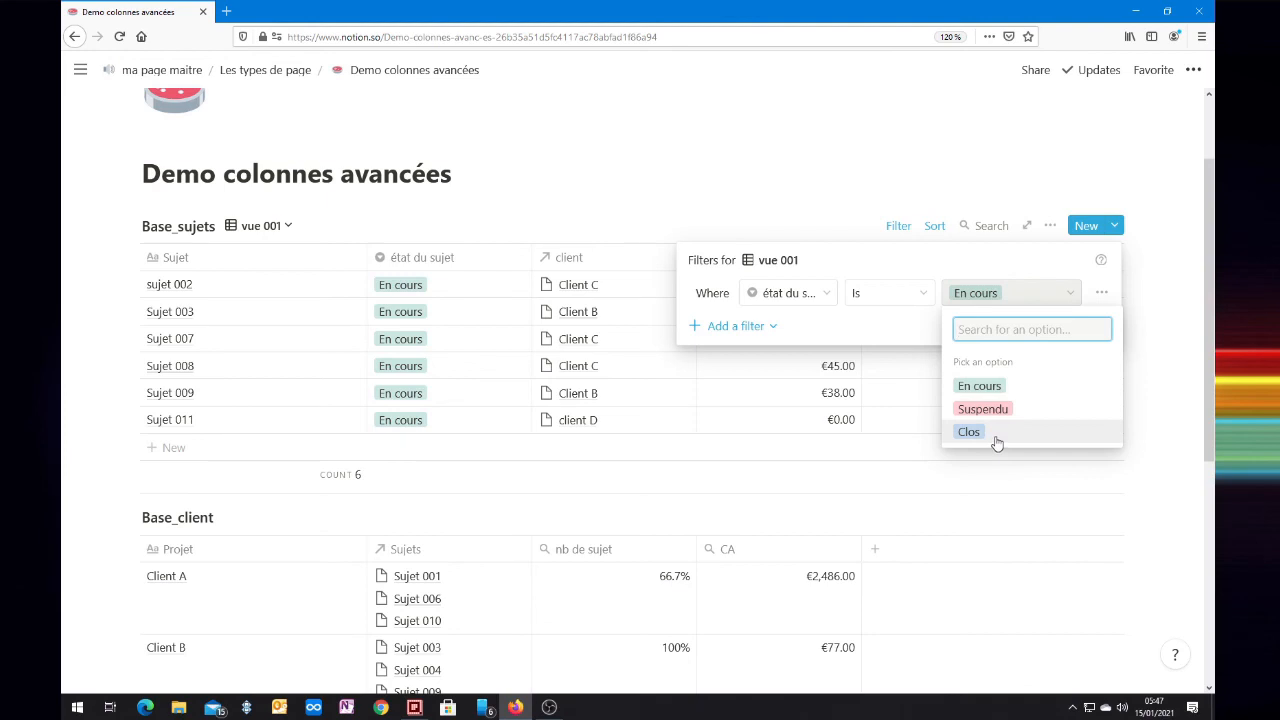
{"action": "left_click", "coordinate": [886, 300]}
{"action": "left_click", "coordinate": [893, 303]}
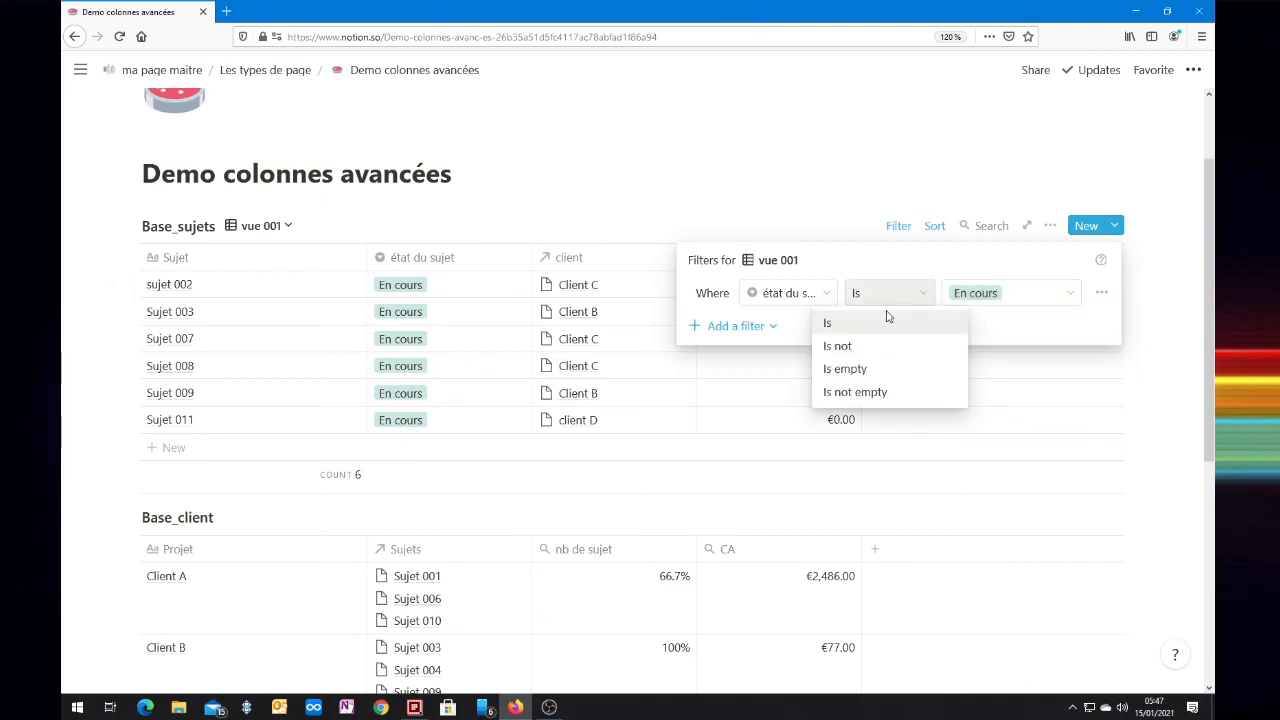
{"action": "left_click", "coordinate": [858, 346]}
{"action": "left_click", "coordinate": [1015, 295]}
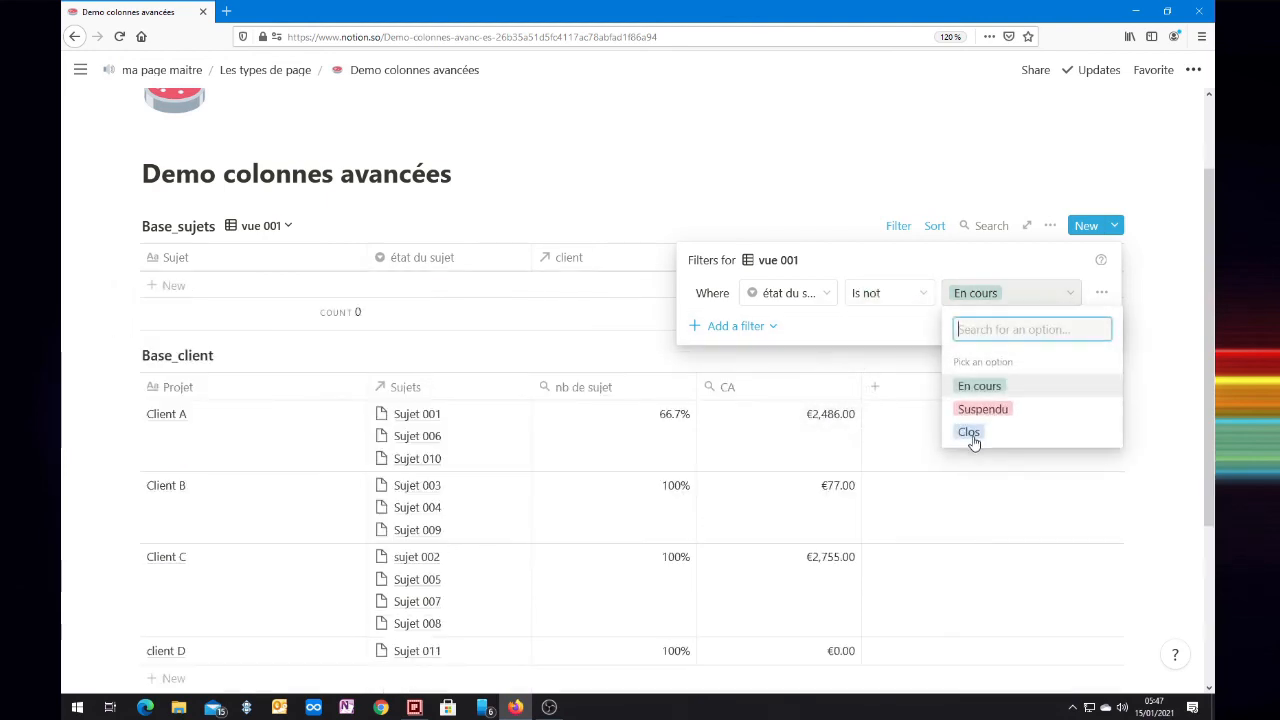
{"action": "left_click", "coordinate": [970, 433]}
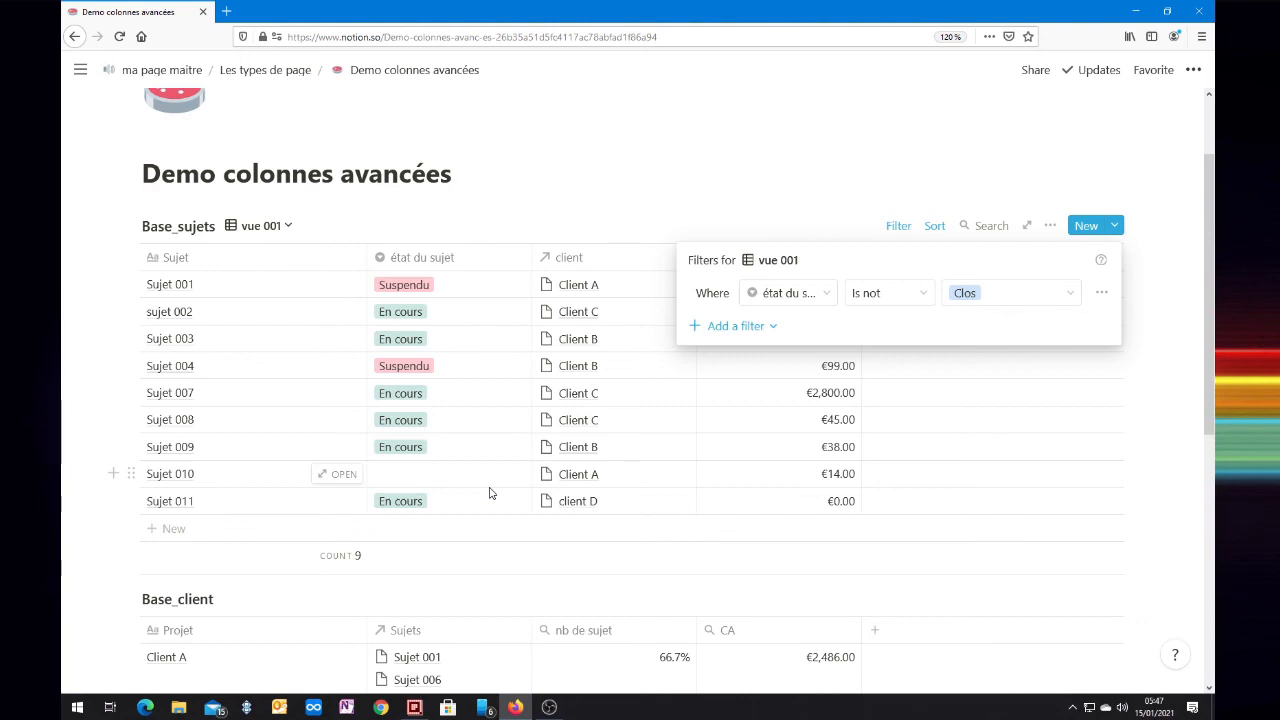
Step: Add a second état du sujet filter, and set the first filter's option to En cours and the second's to Suspendu
{"action": "left_click", "coordinate": [734, 330]}
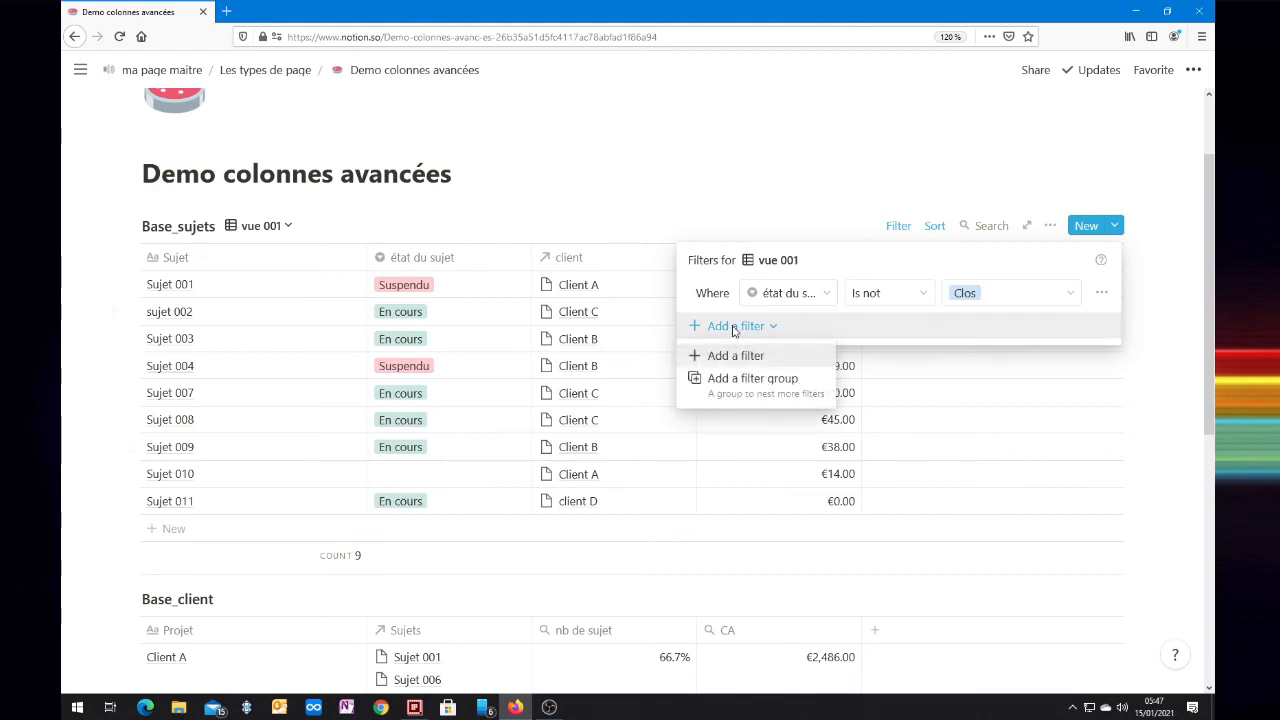
{"action": "left_click", "coordinate": [722, 356]}
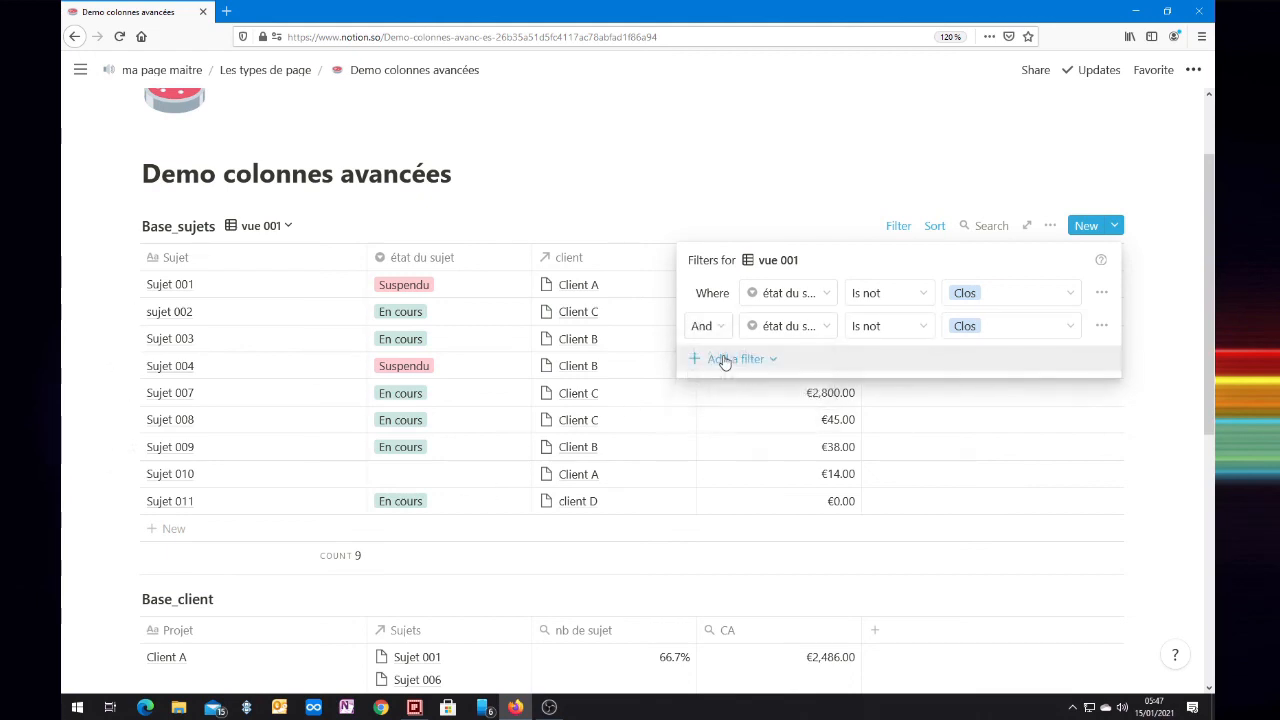
{"action": "left_click", "coordinate": [1009, 300]}
{"action": "left_click", "coordinate": [1000, 398]}
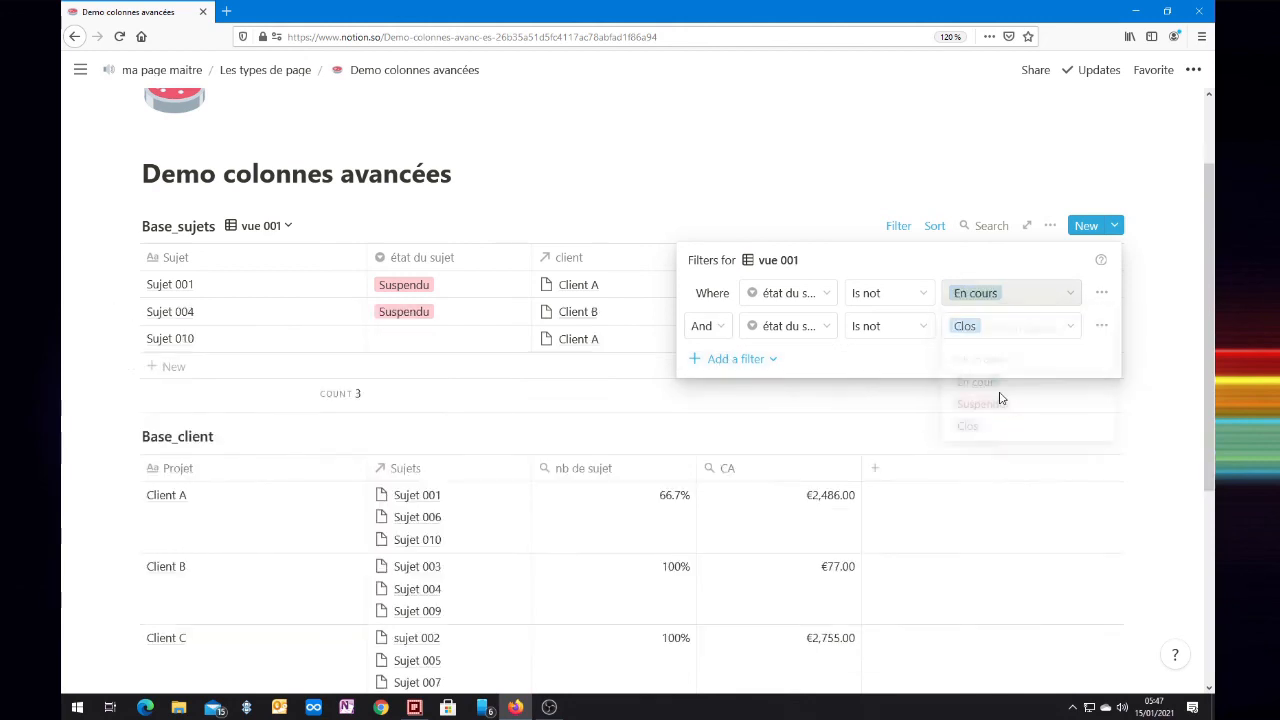
{"action": "left_click", "coordinate": [990, 325]}
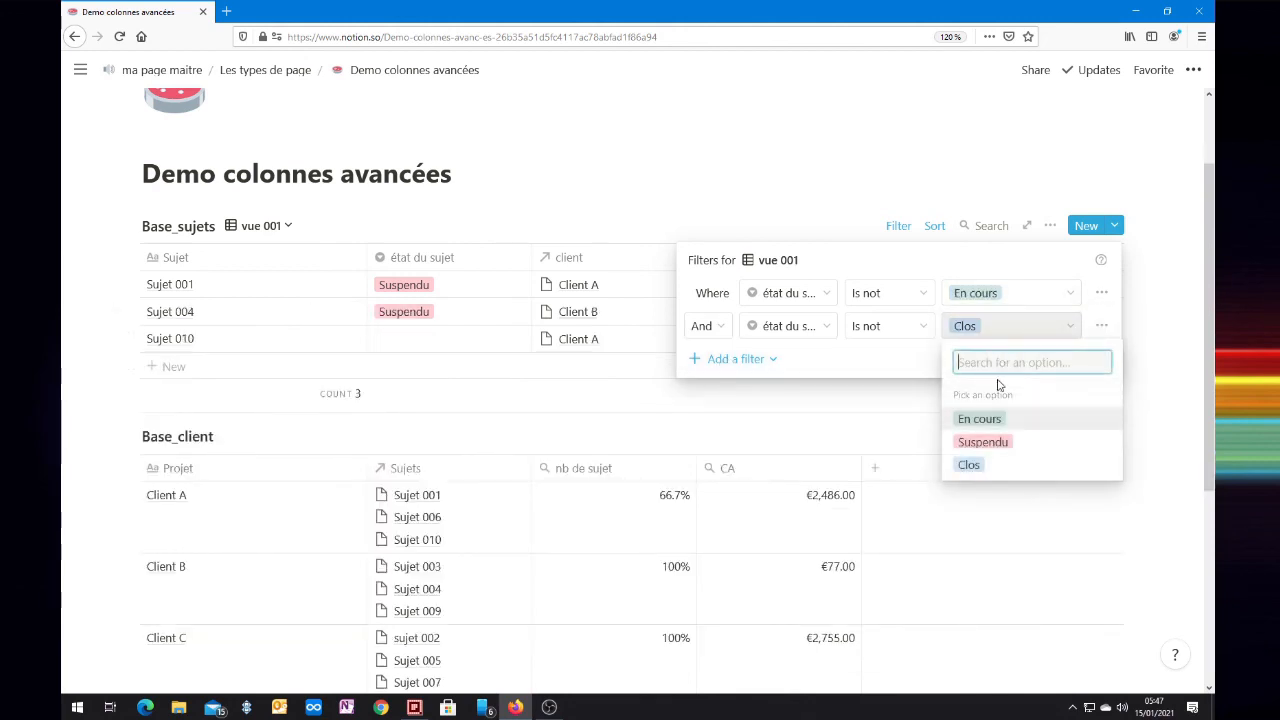
{"action": "left_click", "coordinate": [987, 452]}
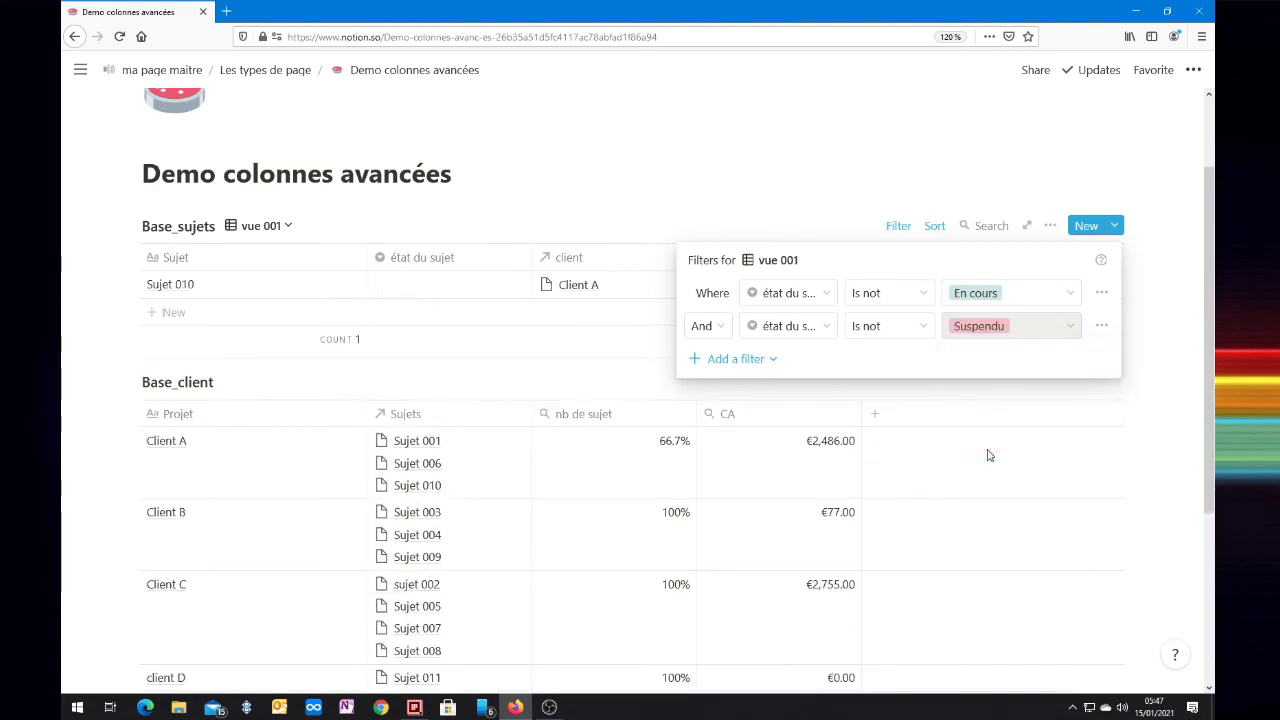
Step: Set the condition of both état du sujet filters to Is
{"action": "left_click", "coordinate": [877, 295]}
{"action": "left_click", "coordinate": [866, 324]}
{"action": "left_click", "coordinate": [888, 329]}
{"action": "left_click", "coordinate": [873, 357]}
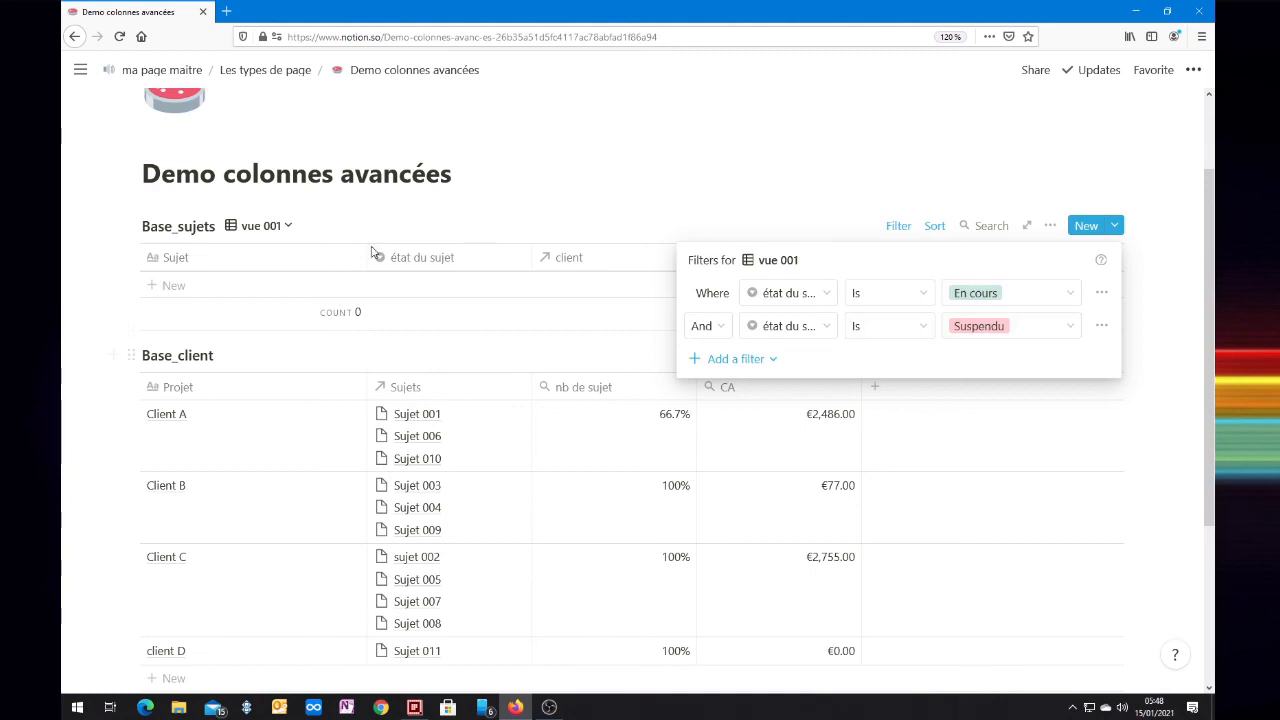
Step: Check the property type of the état du sujet column in Base_sujets
{"action": "left_click", "coordinate": [425, 265]}
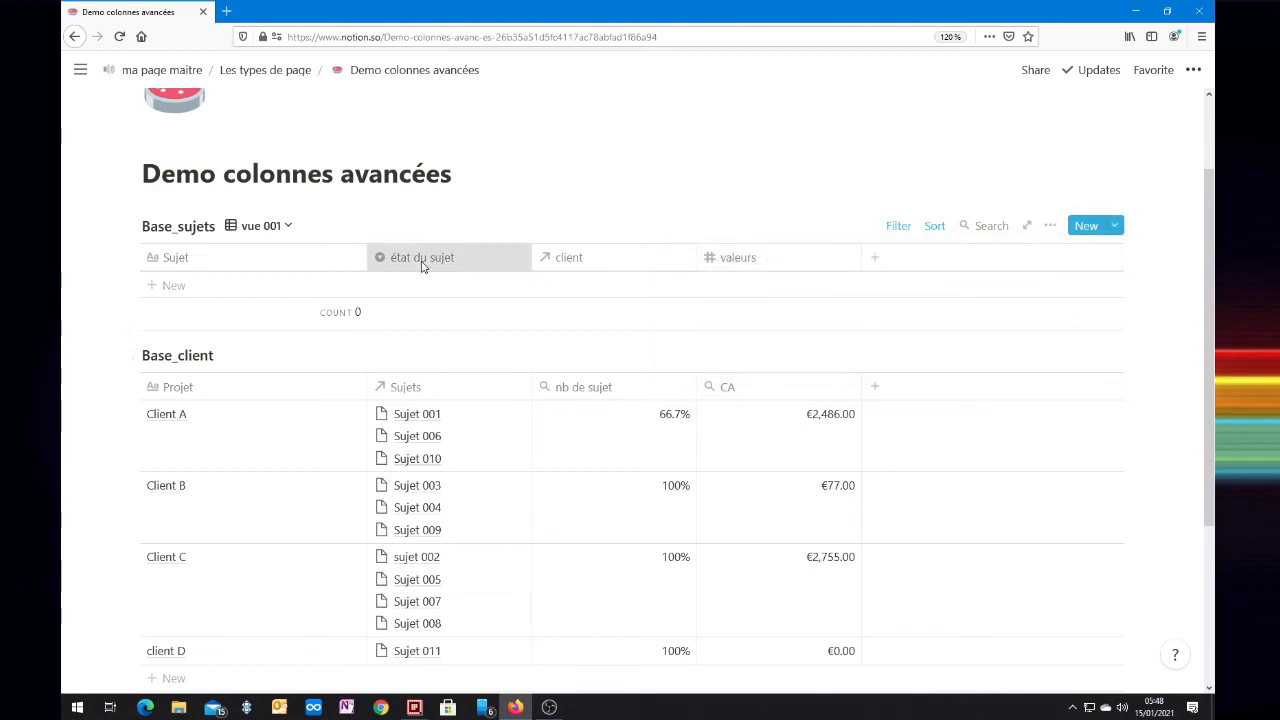
{"action": "left_click", "coordinate": [425, 263]}
{"action": "mouse_move", "coordinate": [397, 350]}
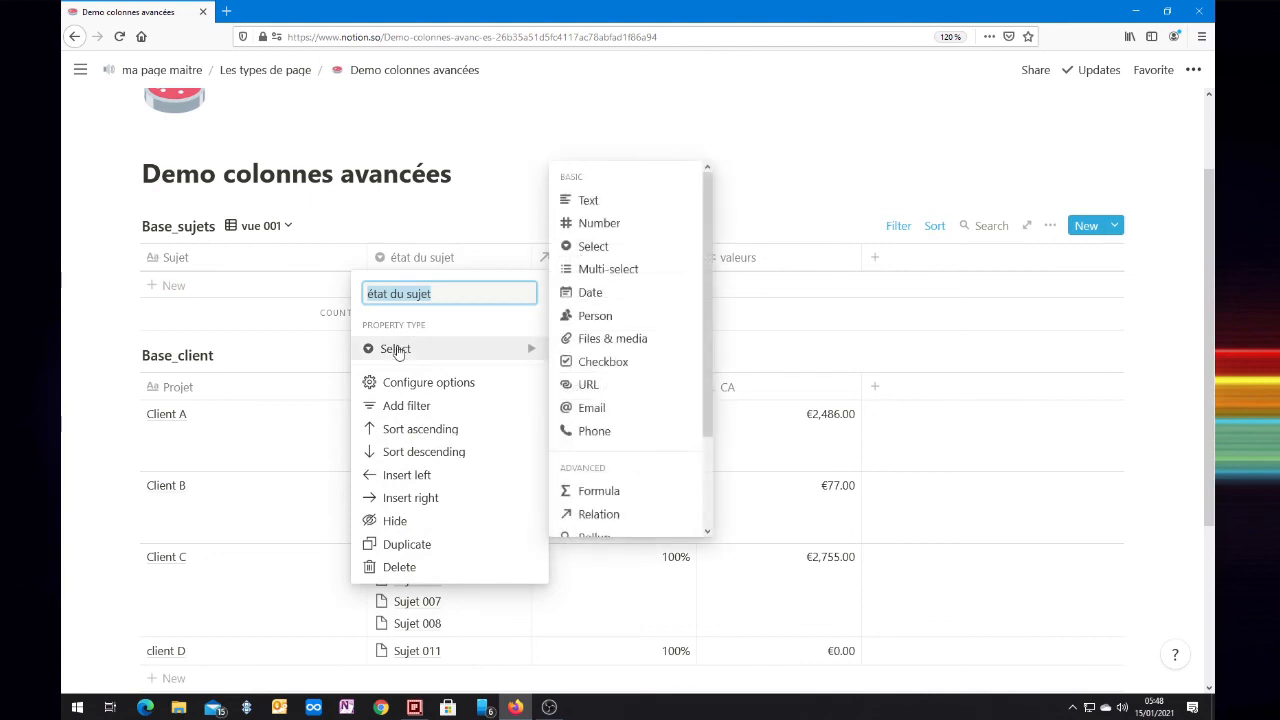
{"action": "left_click", "coordinate": [449, 208]}
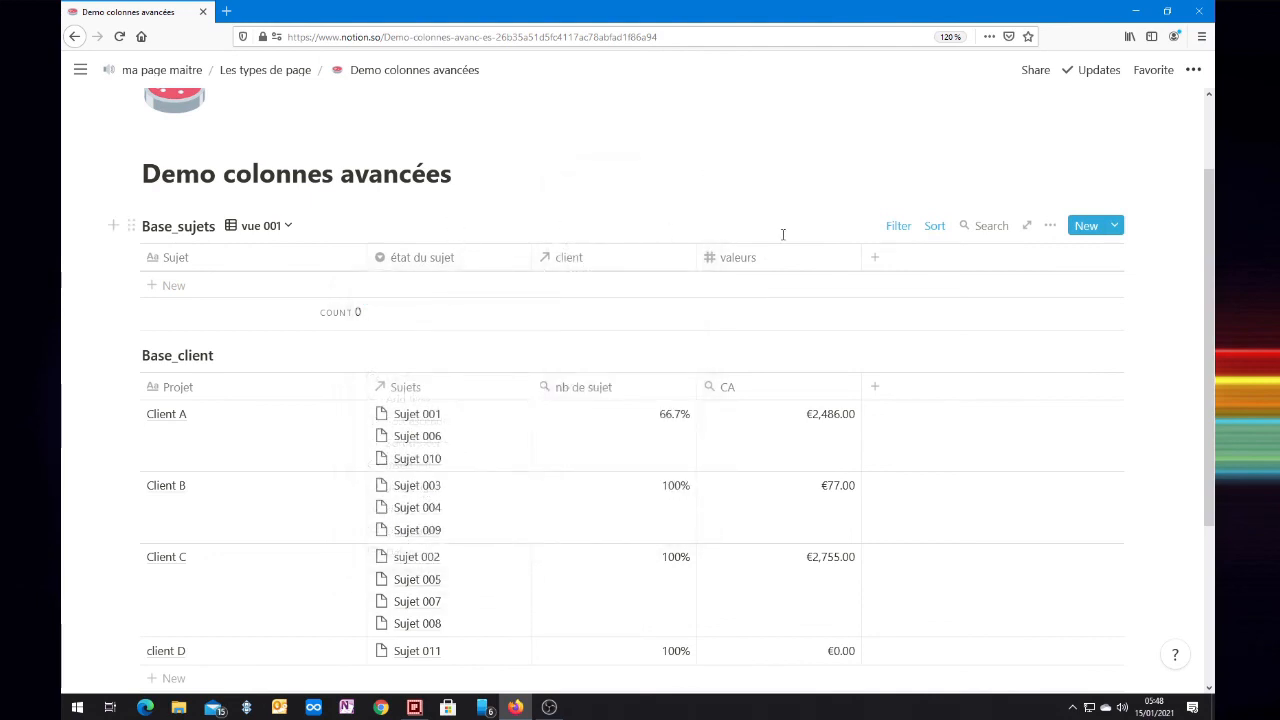
Step: Combine the two état du sujet filters of vue 001 with Or
{"action": "left_click", "coordinate": [902, 231]}
{"action": "left_click", "coordinate": [704, 326]}
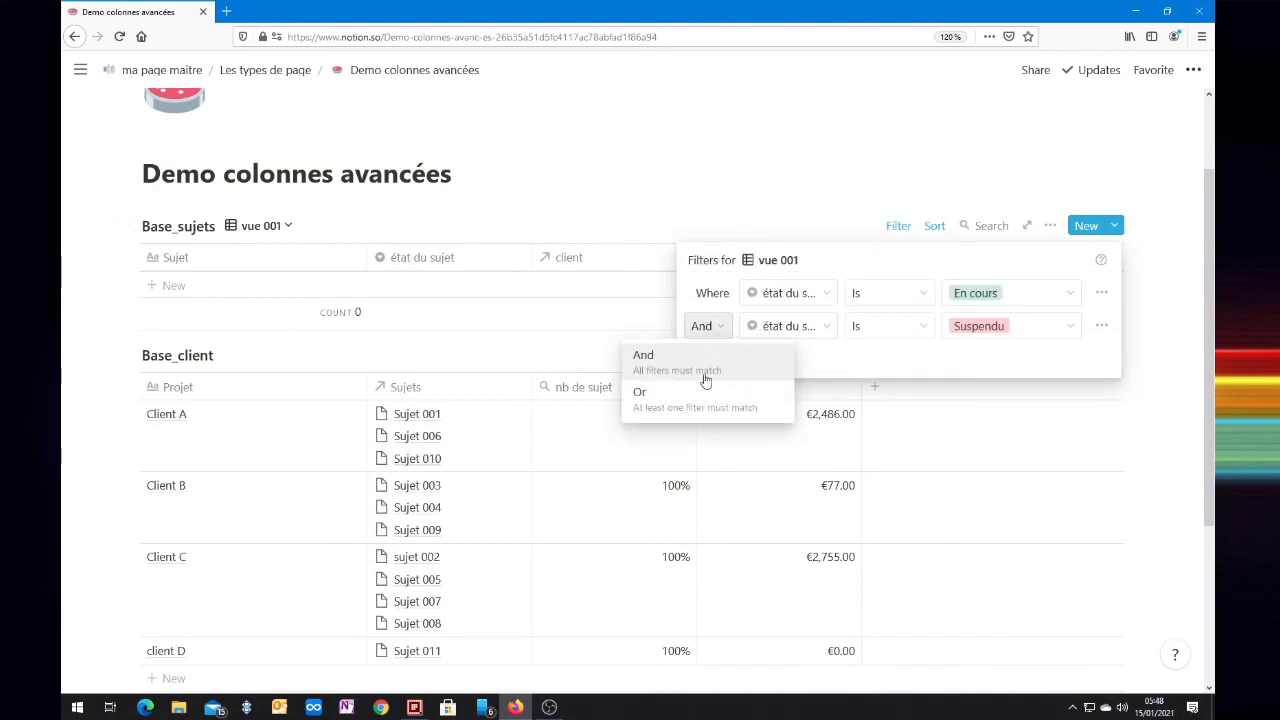
{"action": "left_click", "coordinate": [676, 398]}
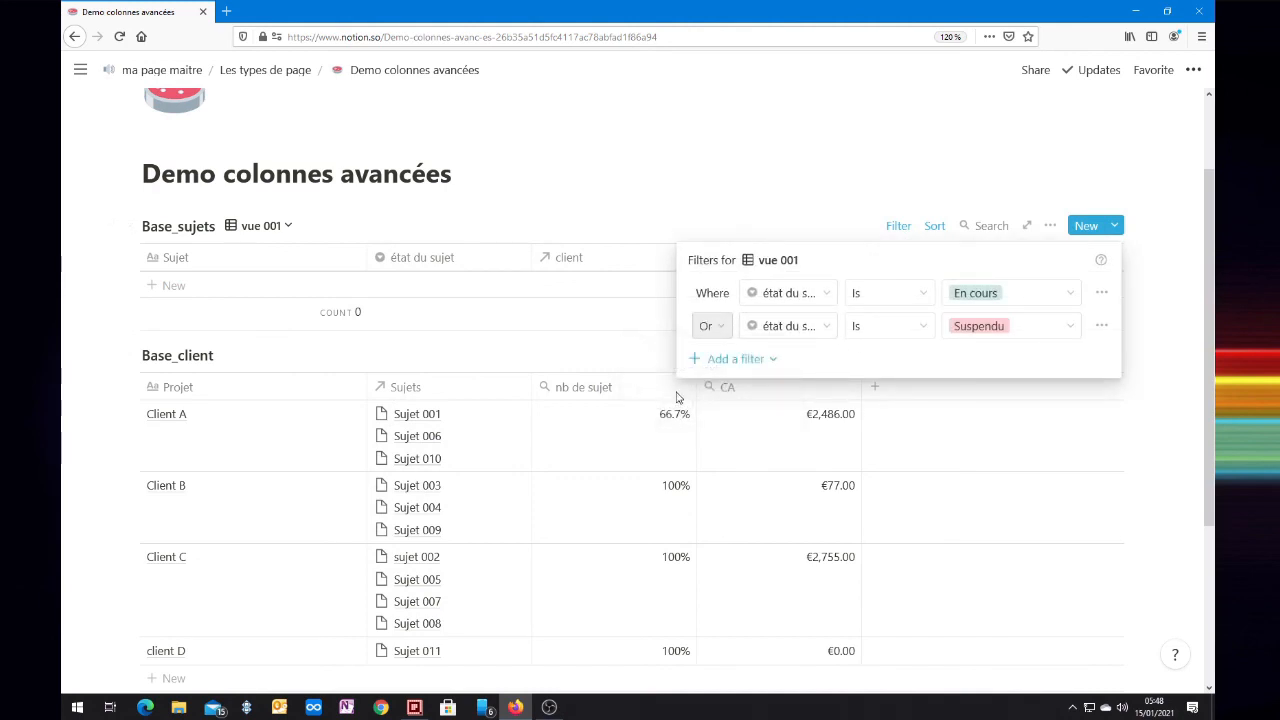